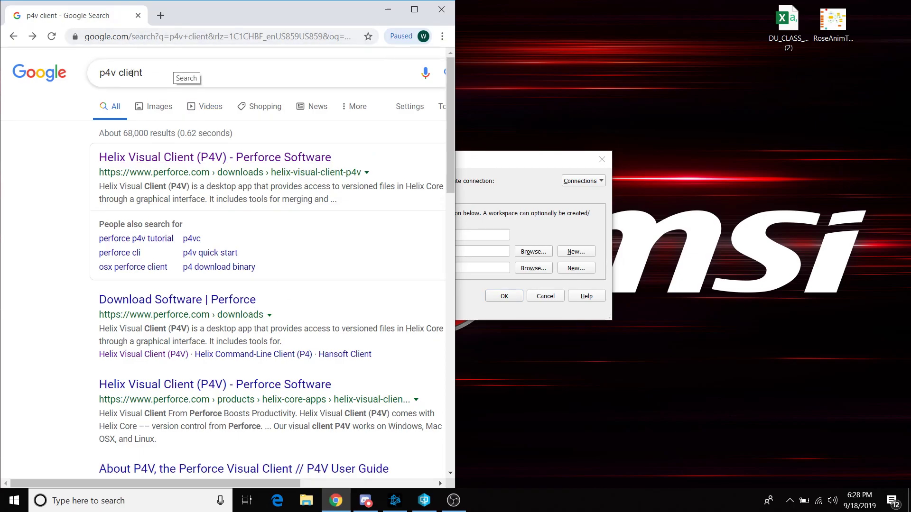
- Open the Helix Visual Client (P4V) download page and choose the Windows family with the Windows (x64) platform
left_click(201, 163)
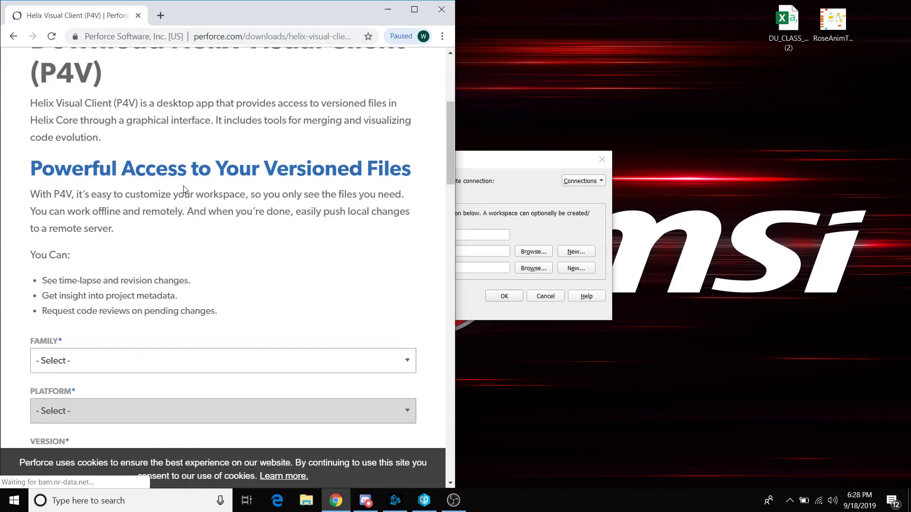
scroll(185, 190, "down", 3)
left_click(150, 184)
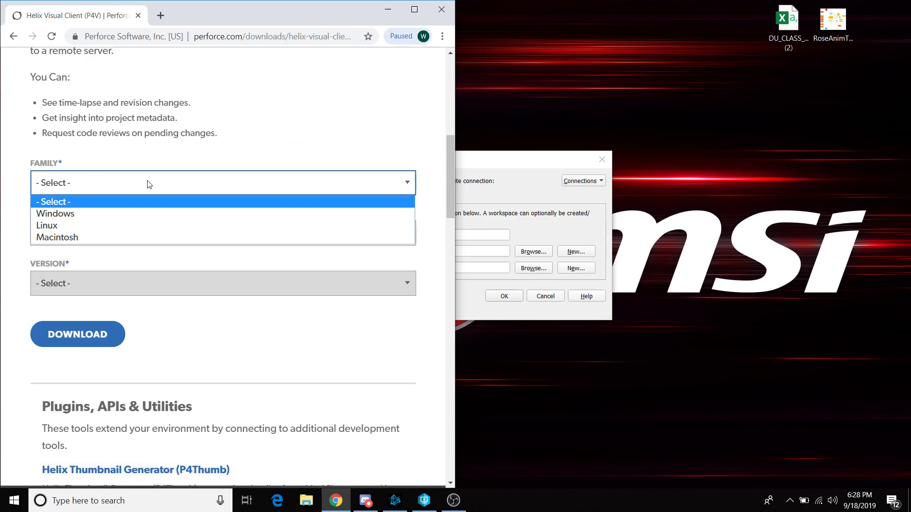
left_click(136, 212)
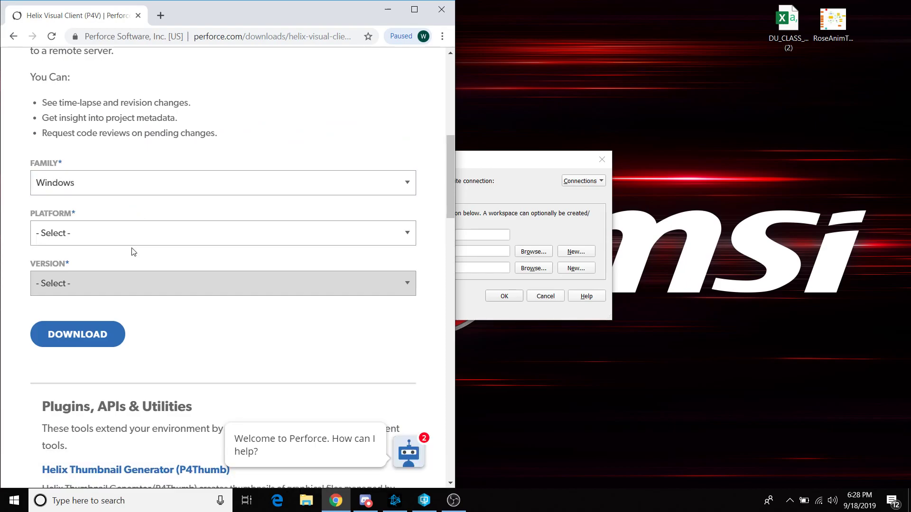
left_click(134, 243)
left_click(129, 265)
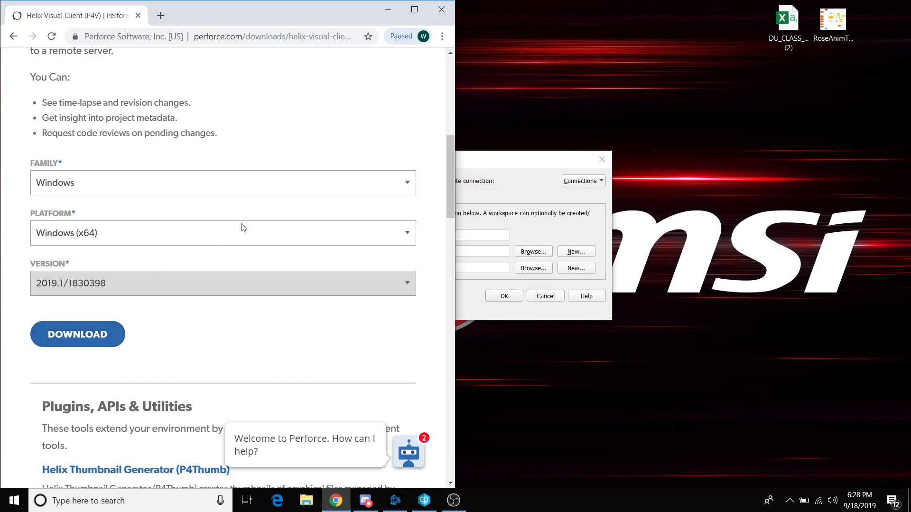
- Switch to the P4V connection dialog and log in to the remote server perforce.dpu.depaul.edu:1666 with the account password
left_click(392, 9)
mouse_move(417, 156)
left_mouse_down()
mouse_move(452, 148)
mouse_move(397, 137)
mouse_move(433, 149)
mouse_move(422, 150)
left_mouse_up()
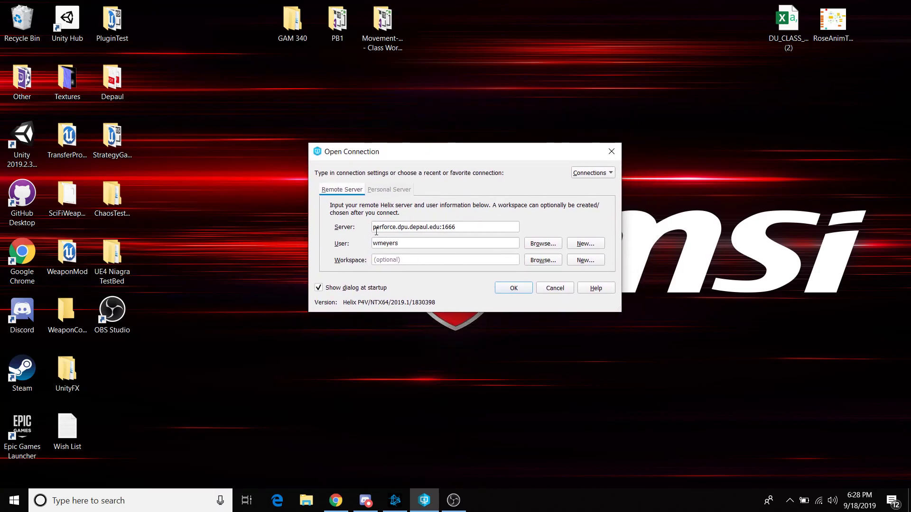
left_click_drag(377, 231, 465, 230)
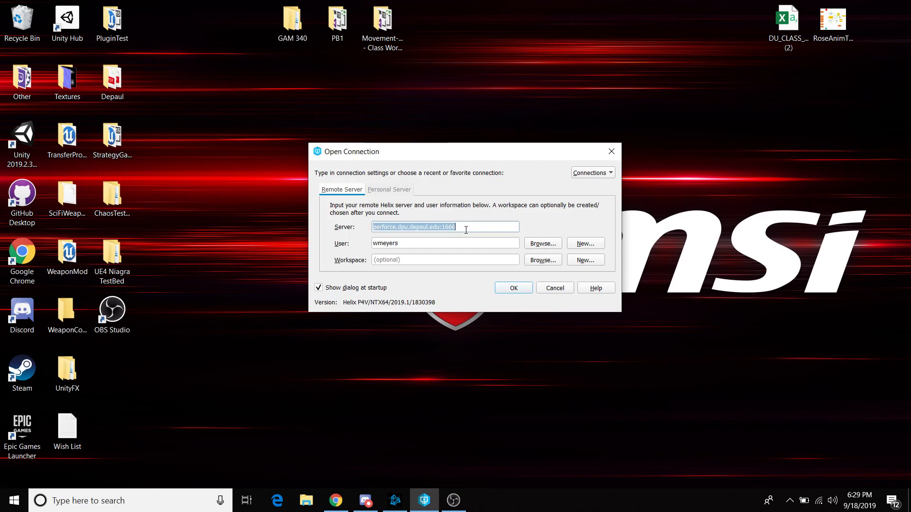
left_click(465, 230)
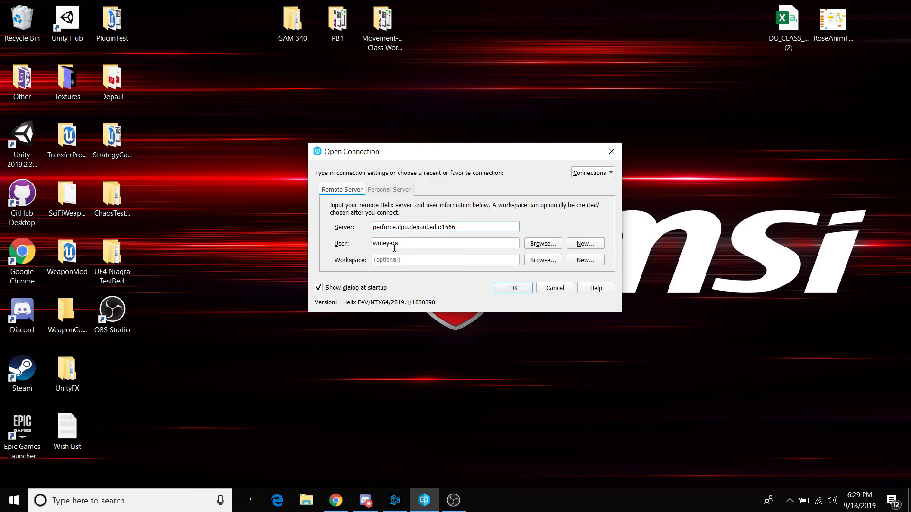
left_click(510, 288)
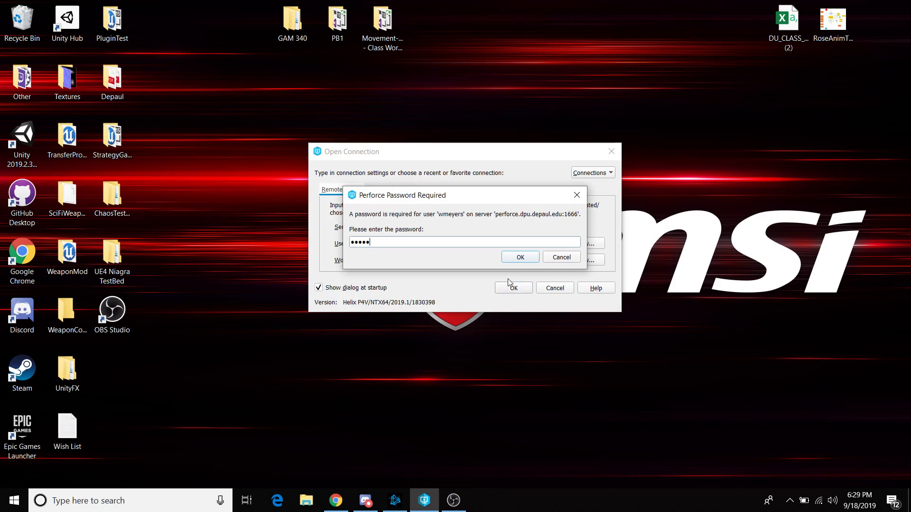
key("BackSpace")
key("Return")
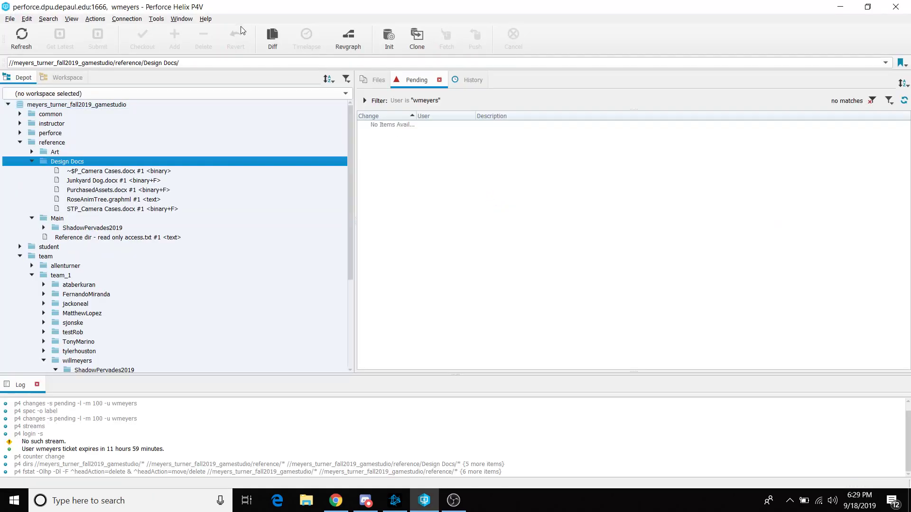
- Fit the P4V window to half of the screen and collapse the reference and team folders in the depot tree
left_click_drag(344, 8, 2, 109)
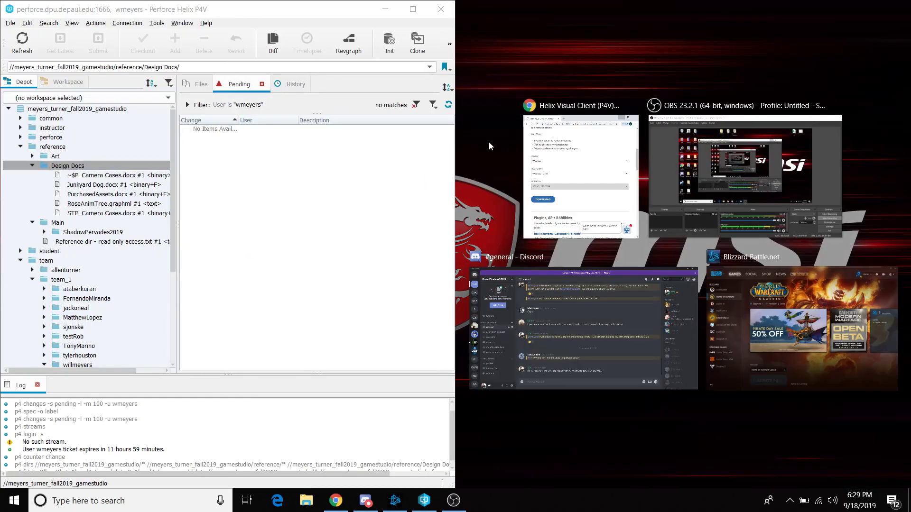
key("Escape")
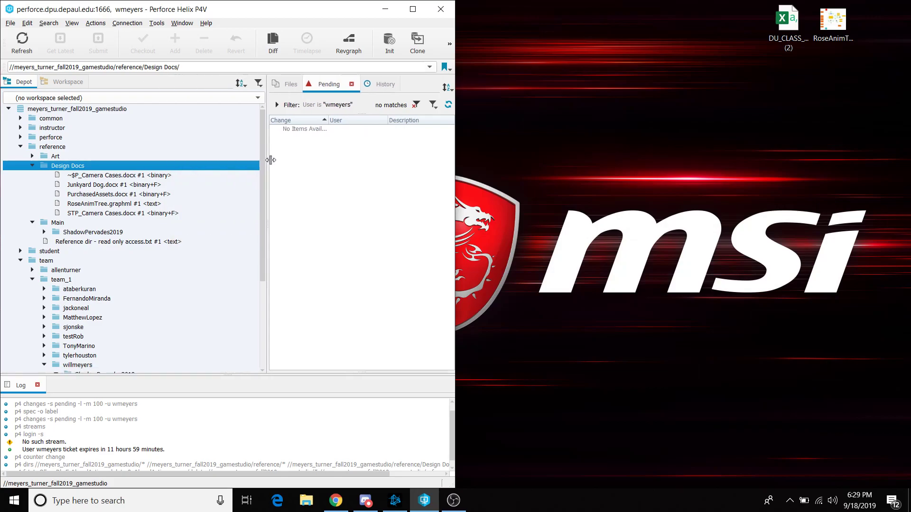
left_click(21, 146)
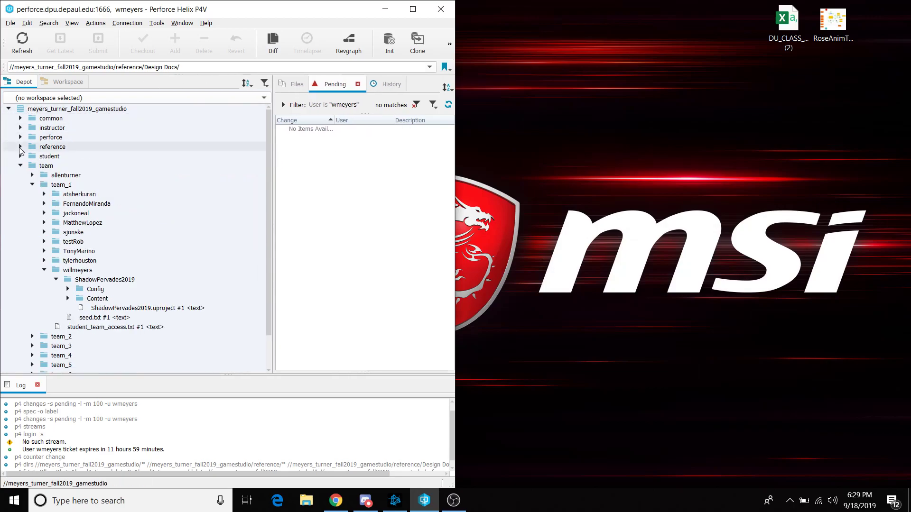
left_click(21, 165)
left_click(79, 98)
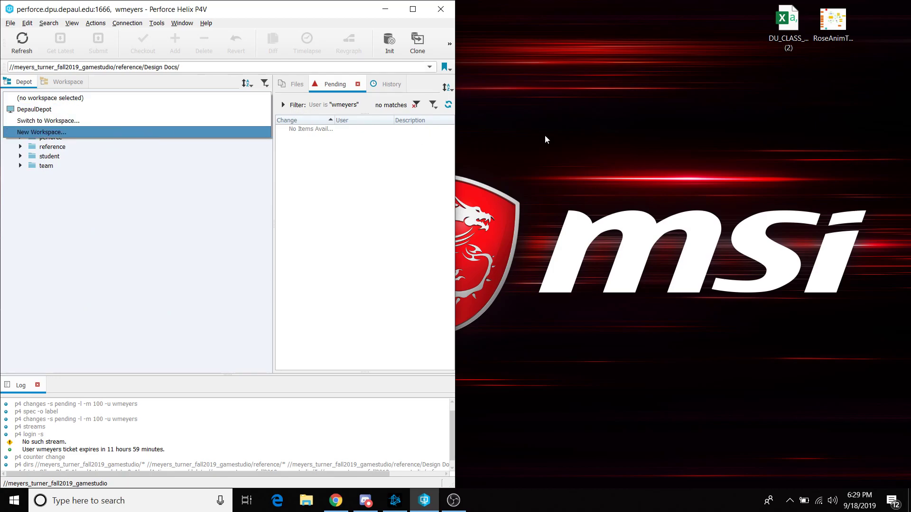
left_click(648, 126)
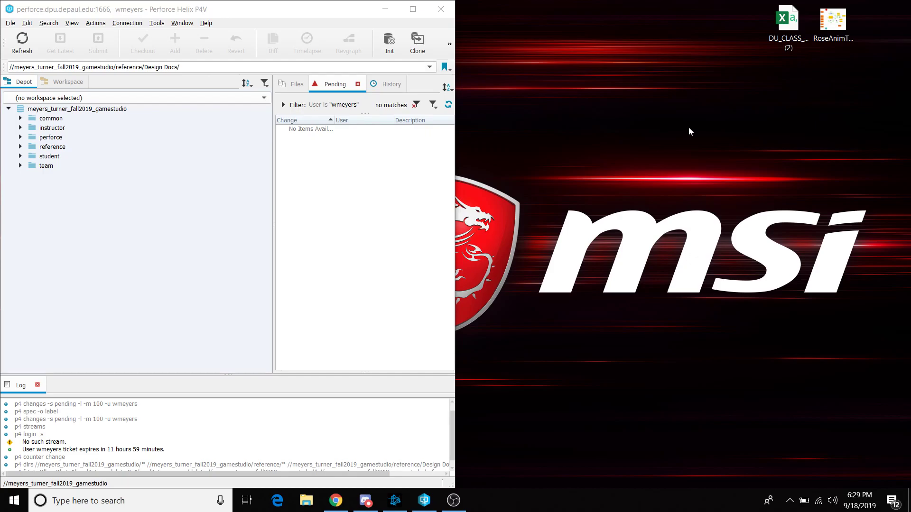
left_click(37, 81)
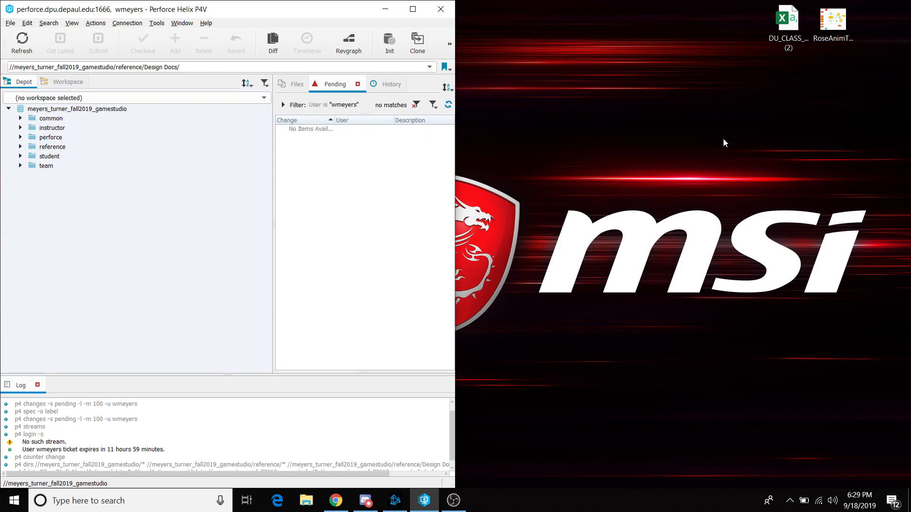
- Create a new folder named MyDepot on the desktop
right_click(727, 116)
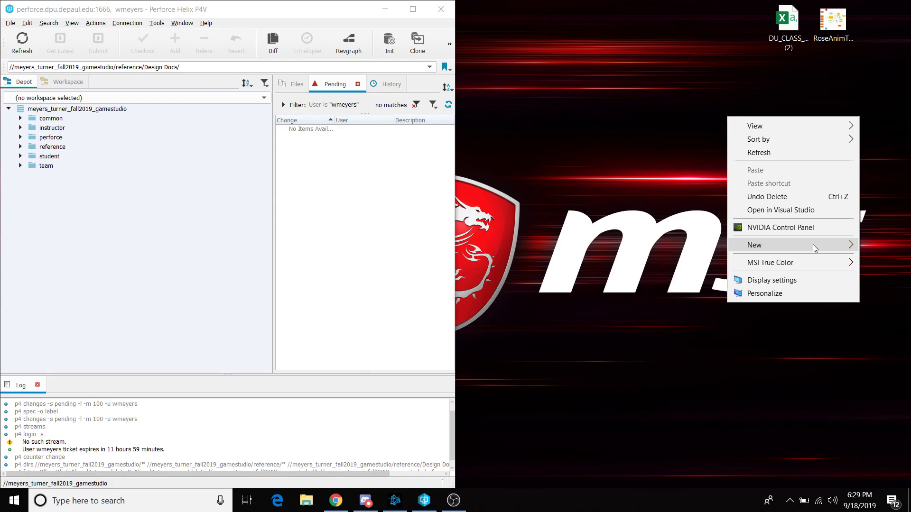
mouse_move(807, 250)
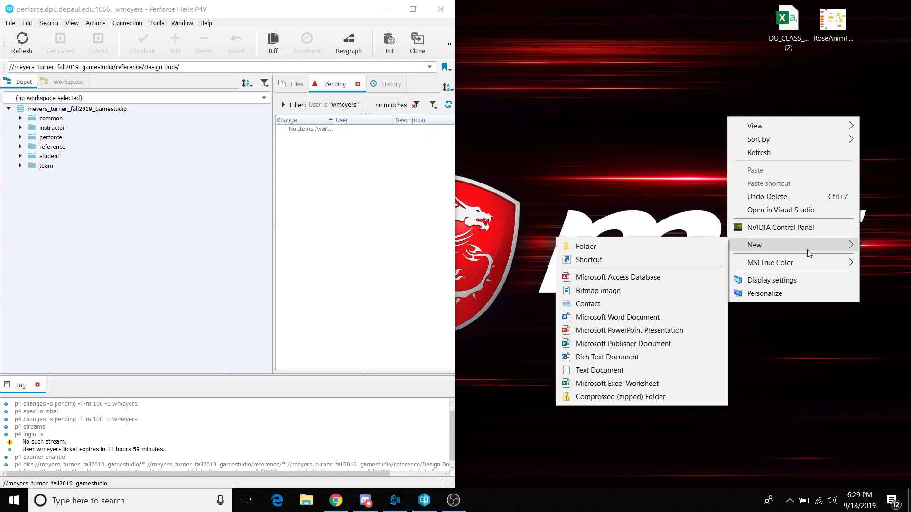
left_click(683, 246)
type("MyDepot")
key("Return")
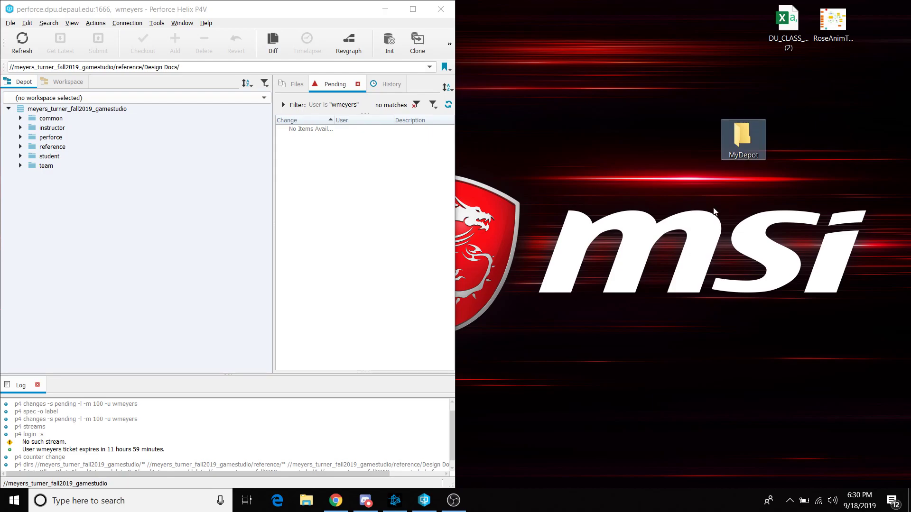
- Start a new workspace and set its root to the MyDepot folder on the desktop
left_click(78, 98)
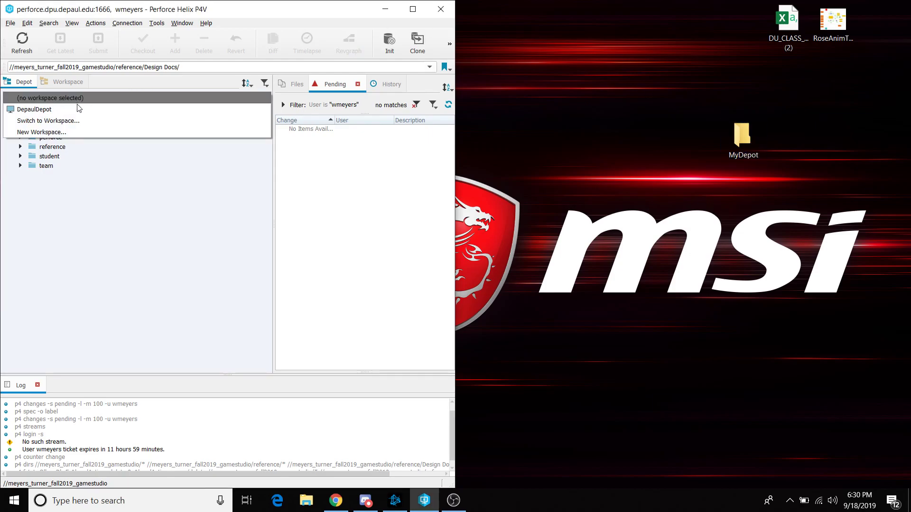
left_click(70, 131)
left_click_drag(609, 61, 447, 66)
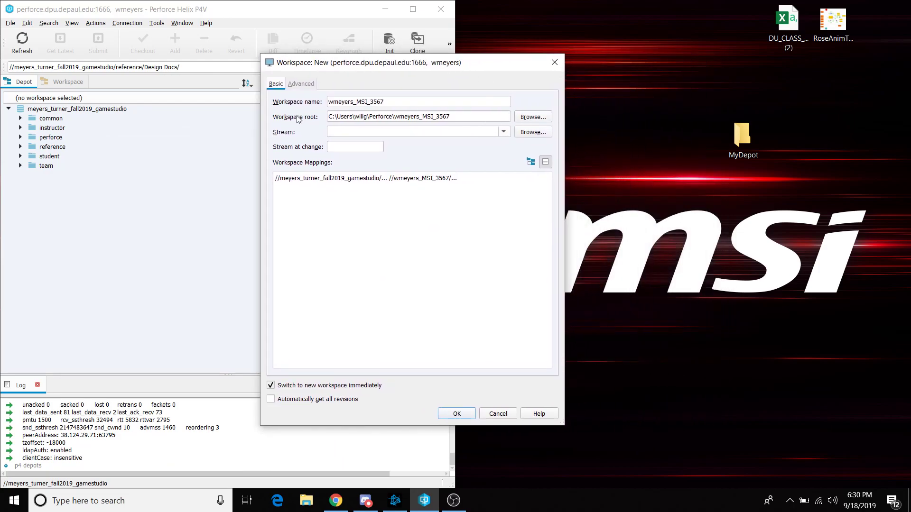
left_click(527, 120)
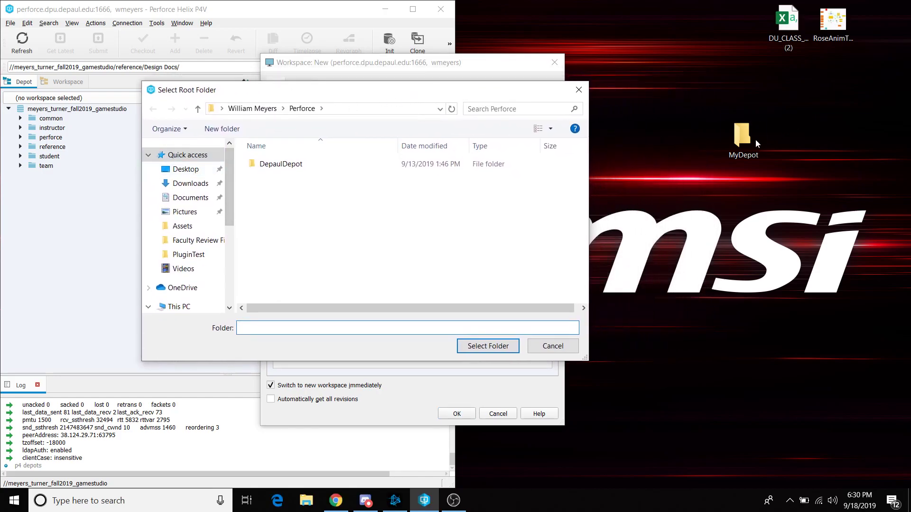
left_click(194, 170)
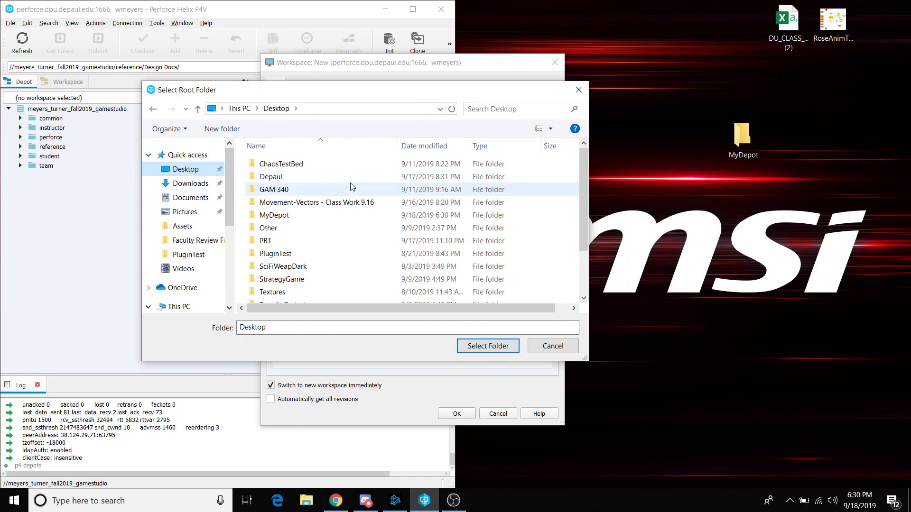
scroll(350, 187, "down", 2)
scroll(338, 219, "up", 1)
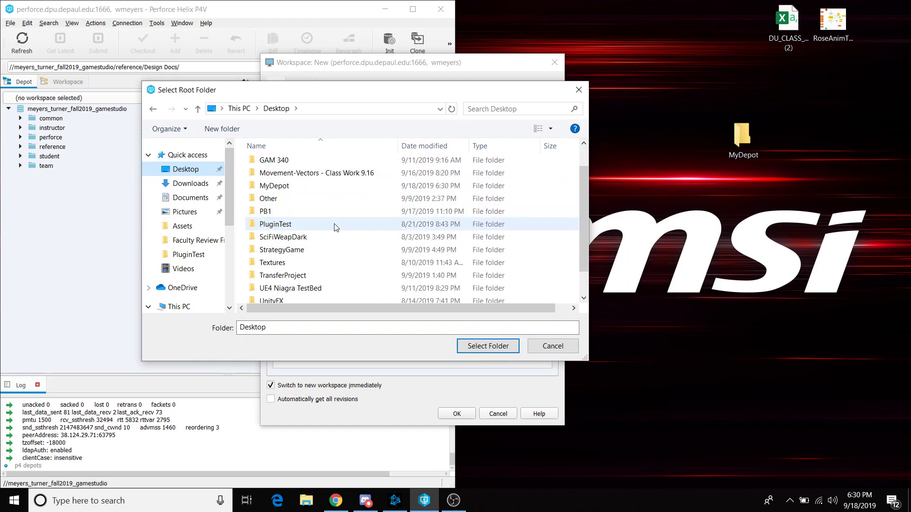
double_click(280, 196)
left_click(472, 347)
- Select the workspace name and close the new workspace dialog without creating the workspace
left_click_drag(406, 105, 340, 113)
left_click(417, 103)
left_click_drag(417, 103, 317, 107)
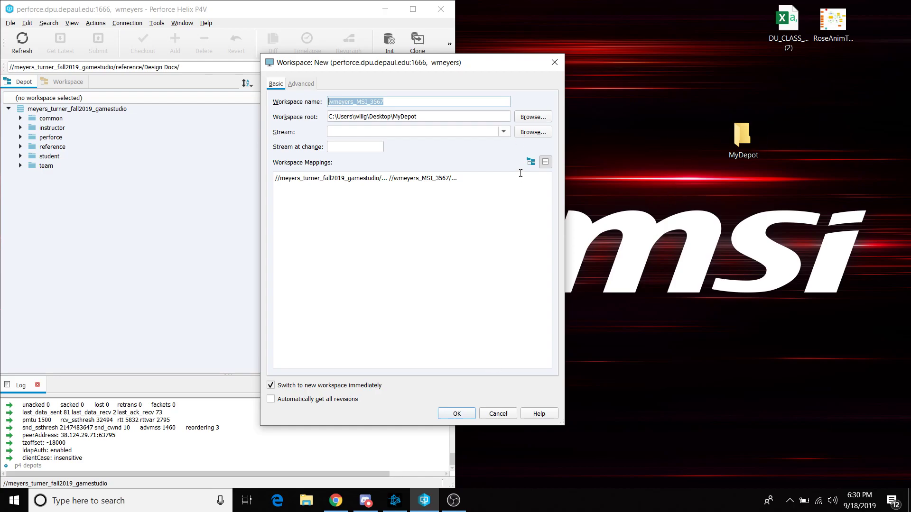
left_click(553, 65)
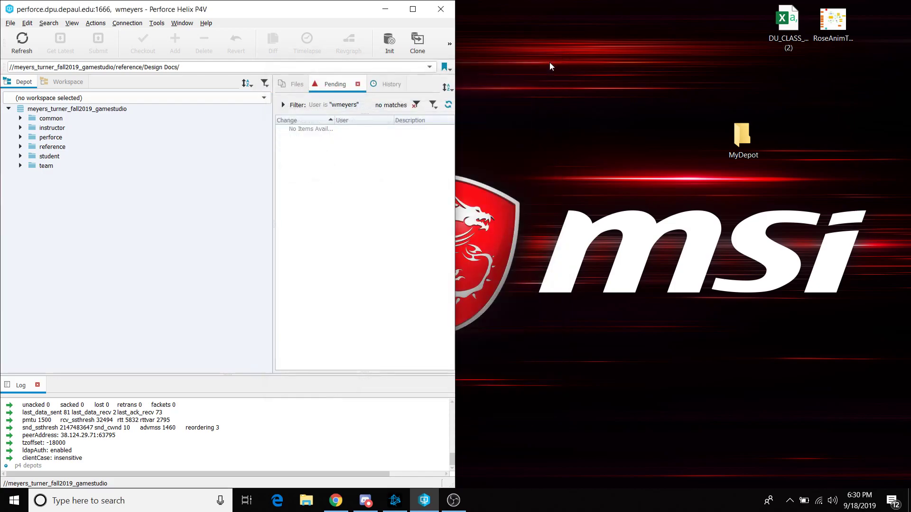
- Switch to the DepaulDepot workspace and widen the window to give the pending changes list more room
left_click(61, 98)
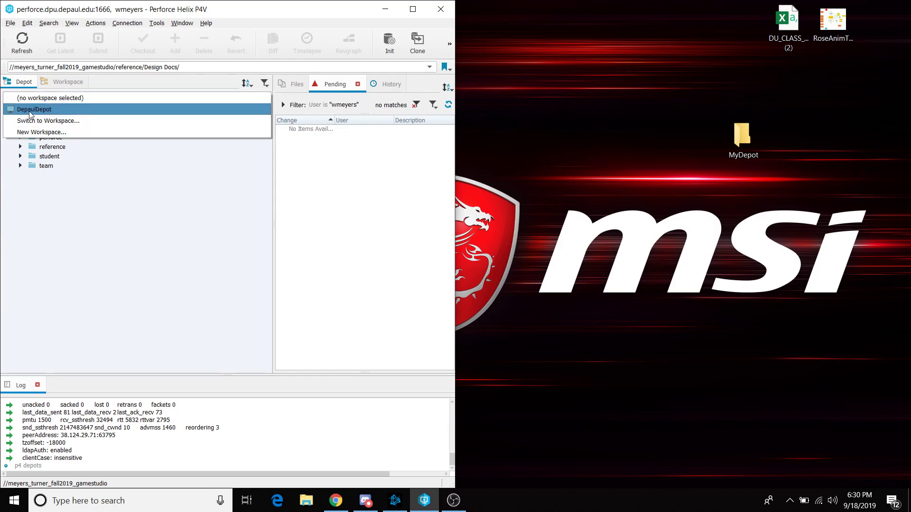
left_click(30, 109)
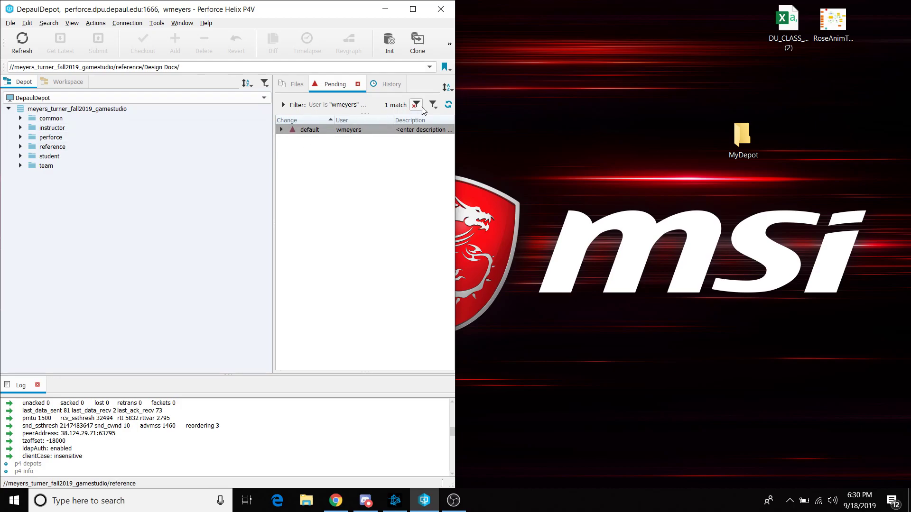
left_click_drag(456, 99, 524, 101)
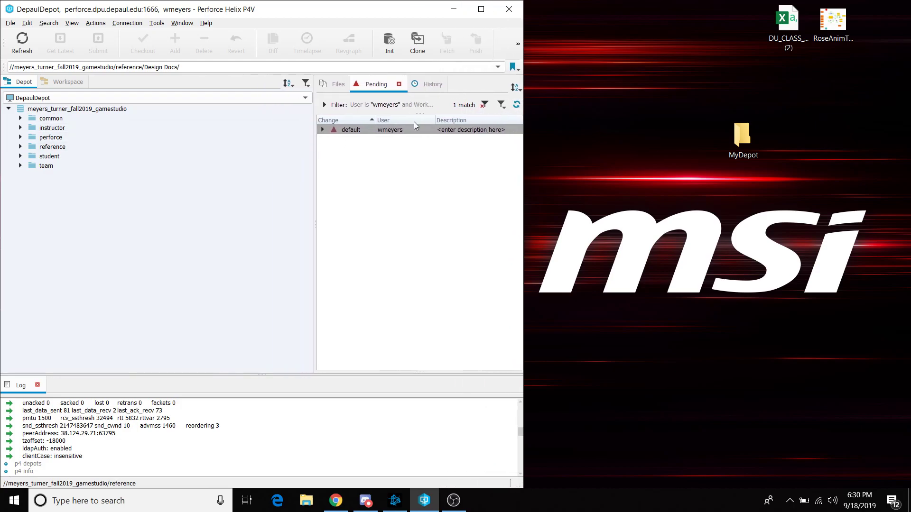
left_click_drag(315, 155, 273, 157)
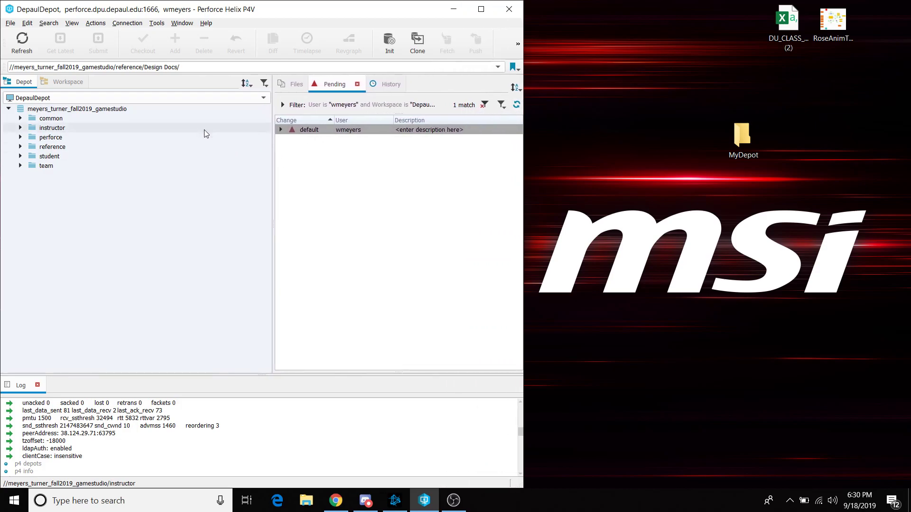
left_click(147, 99)
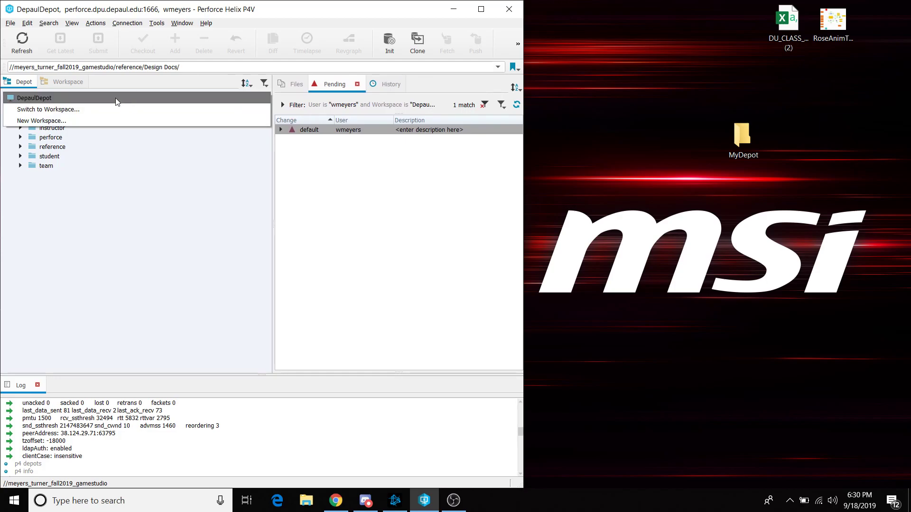
left_click(56, 102)
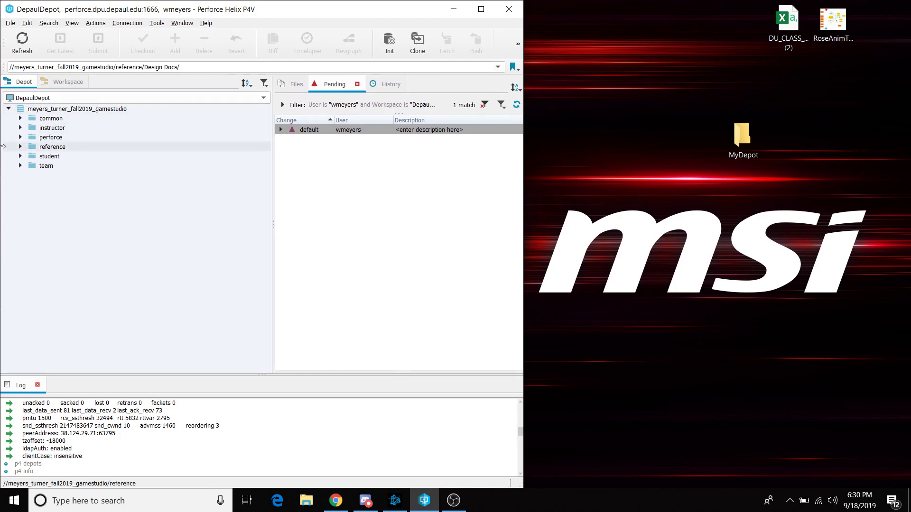
left_click(20, 166)
left_click(21, 167)
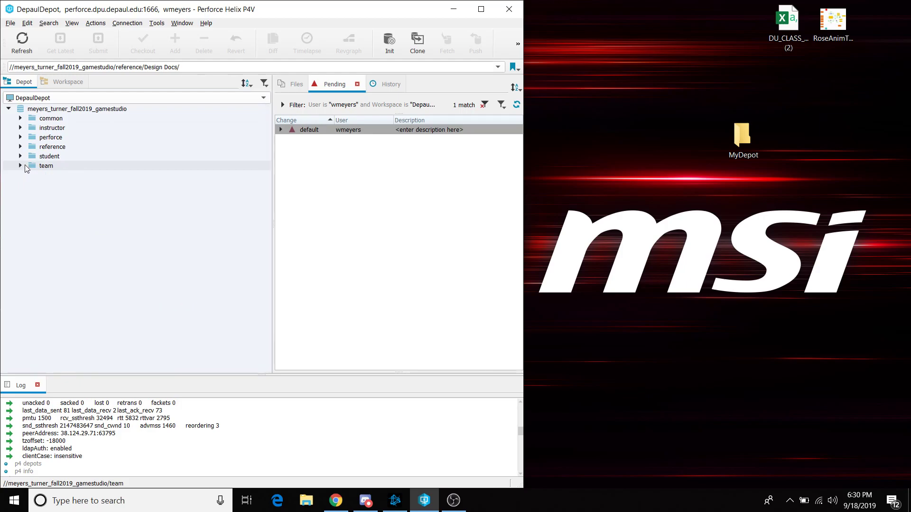
- Start a new workspace with the existing DepaulDepot folder as its root and name it MyLaptopDepot
left_click(47, 98)
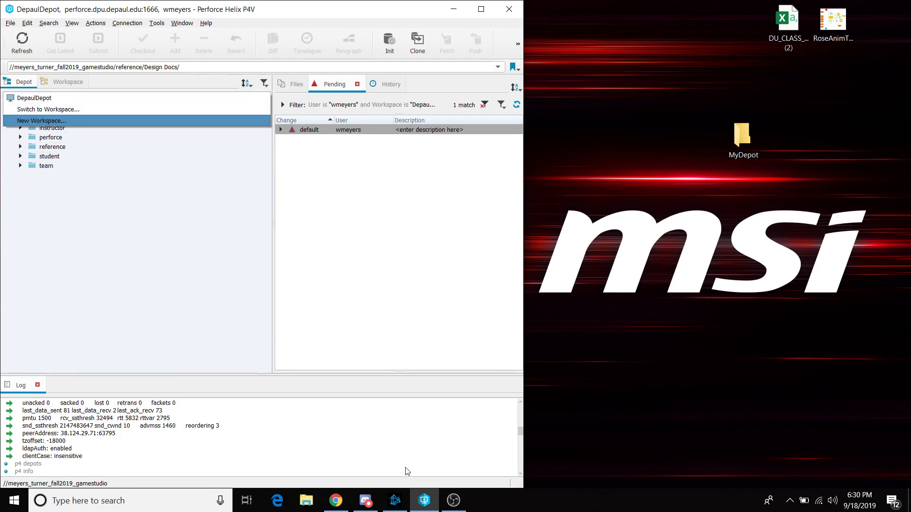
left_click(78, 121)
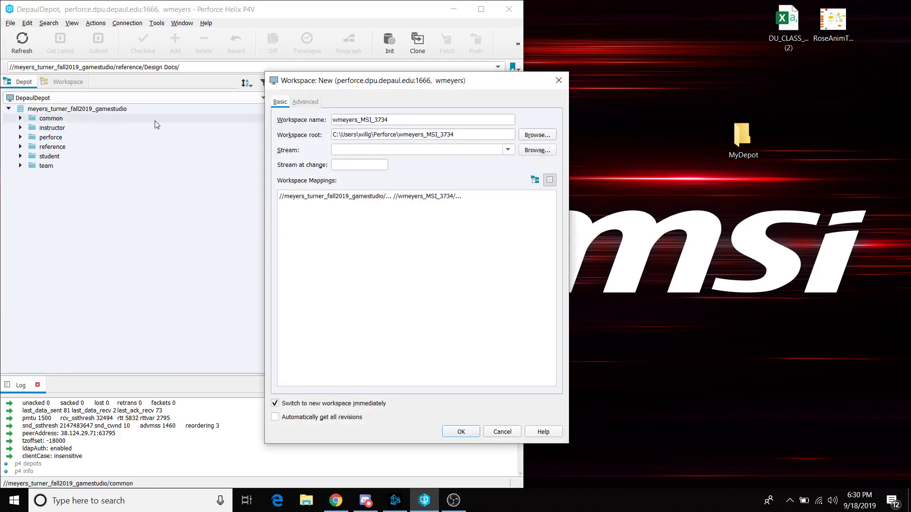
left_click(484, 135)
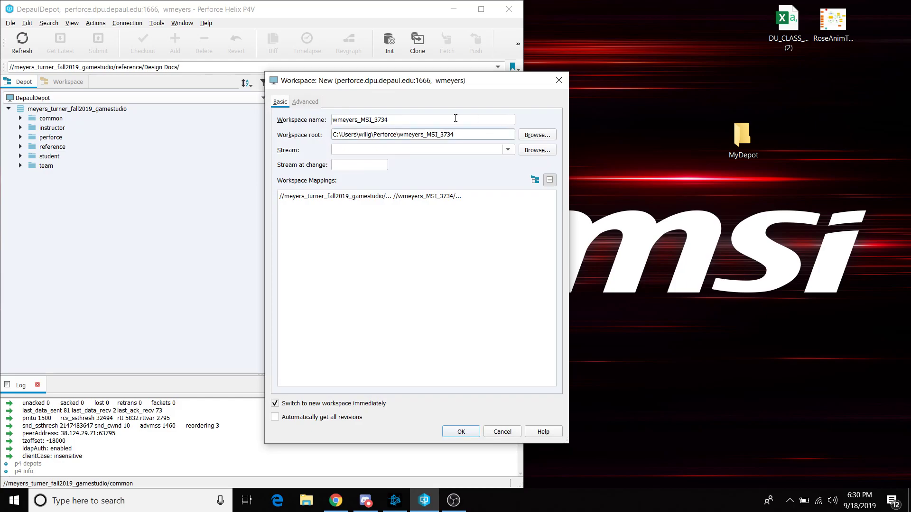
left_click(489, 121)
left_click(522, 136)
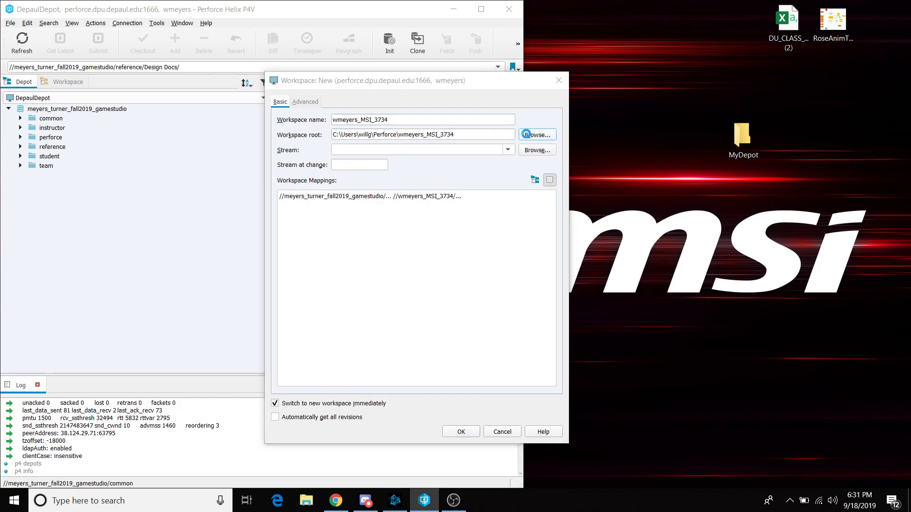
left_click(408, 178)
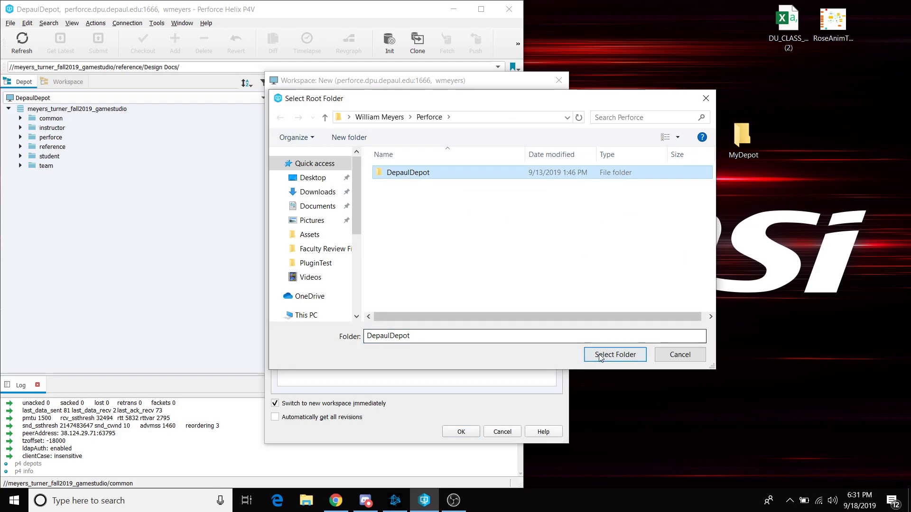
left_click(615, 355)
left_click_drag(422, 120, 327, 119)
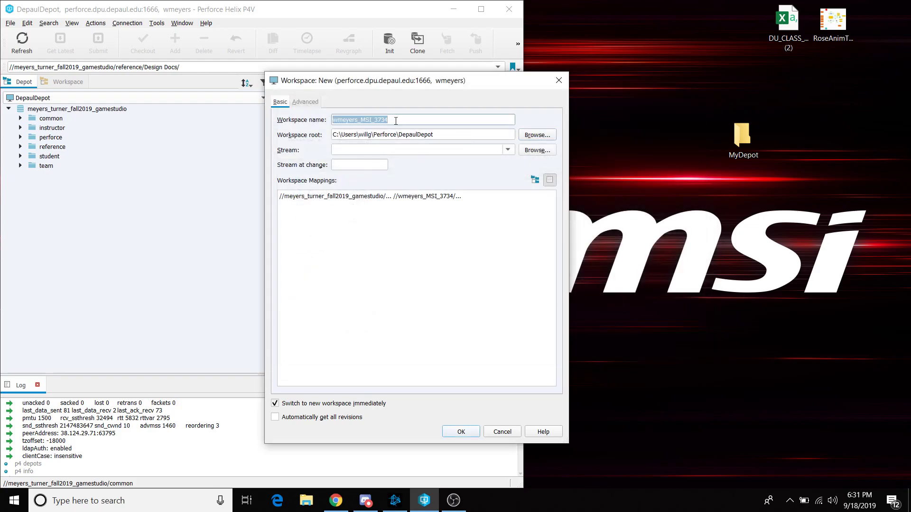
type("MyLaptopDepto")
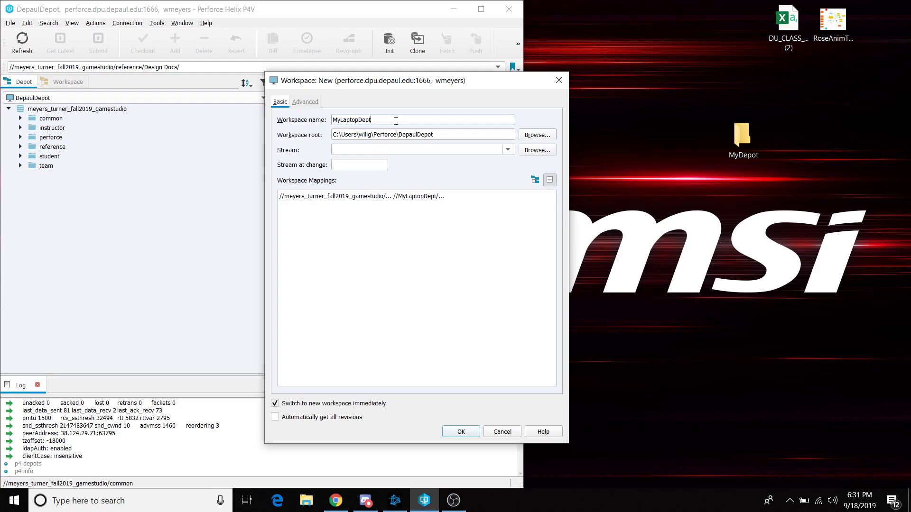
- Set the workspace root to the MyDepot folder on the desktop and create the workspace
left_click(546, 135)
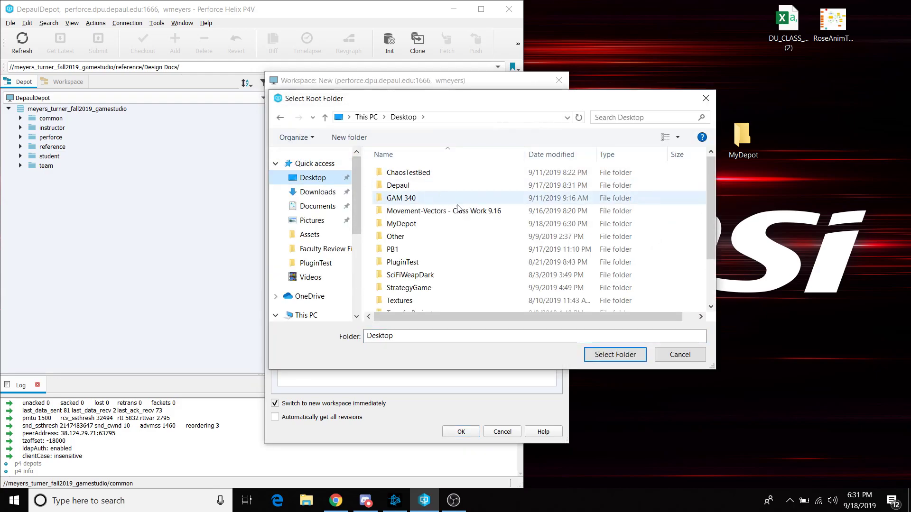
scroll(463, 209, "down", 2)
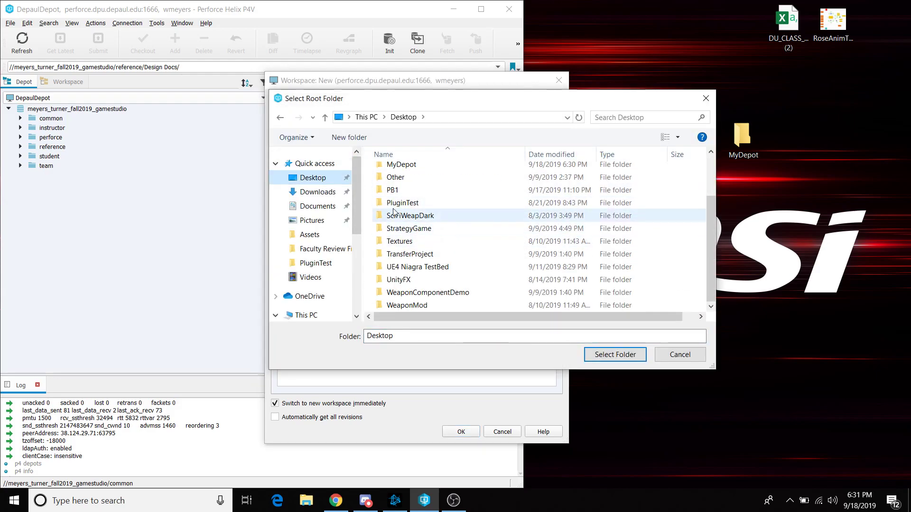
scroll(429, 195, "up", 1)
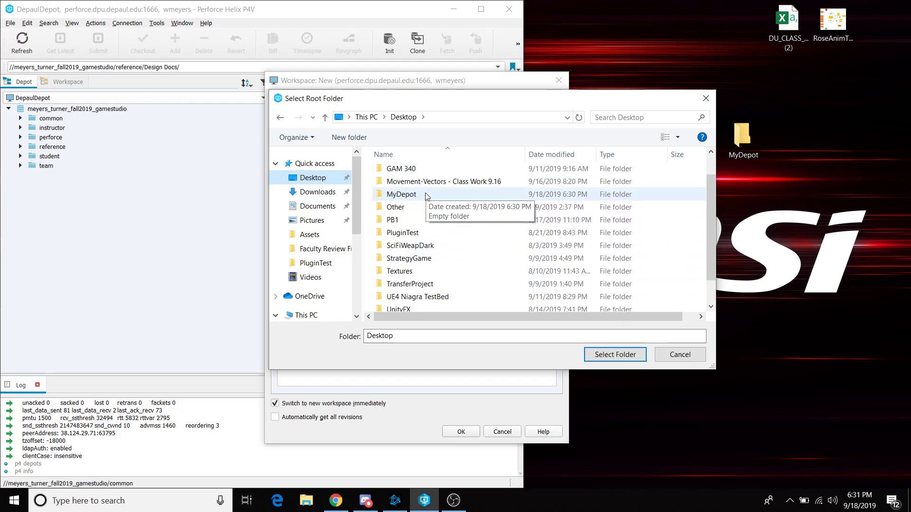
left_click(417, 170)
left_click(615, 354)
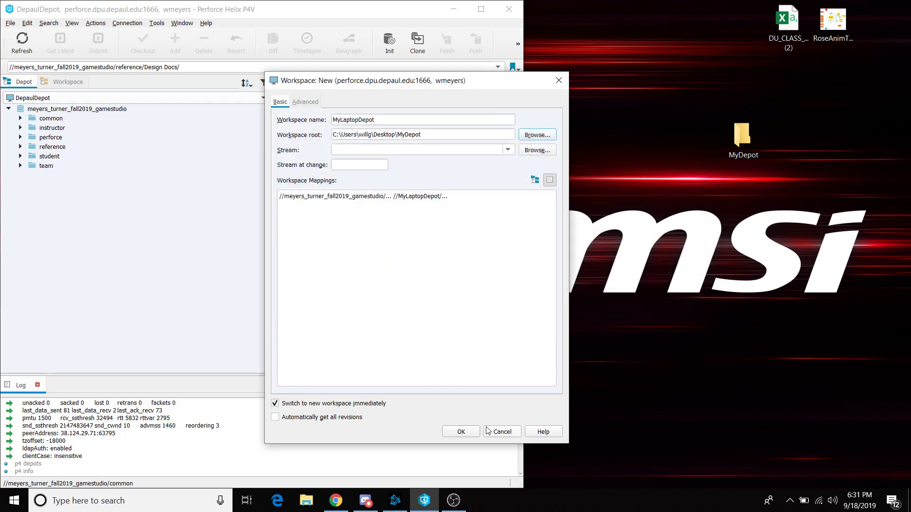
left_click(469, 433)
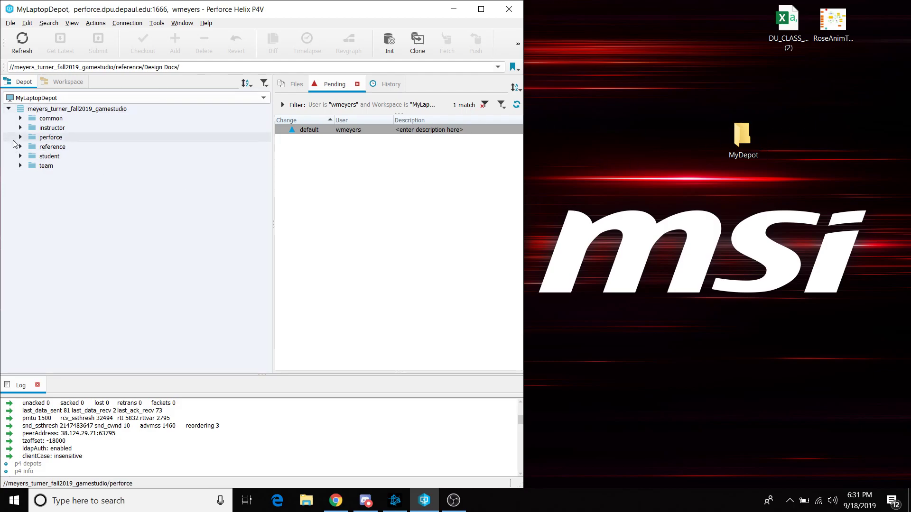
- Expand the reference, team and team_1 folders in the depot tree to examine their contents, and select team_1
left_click(20, 166)
left_click(32, 175)
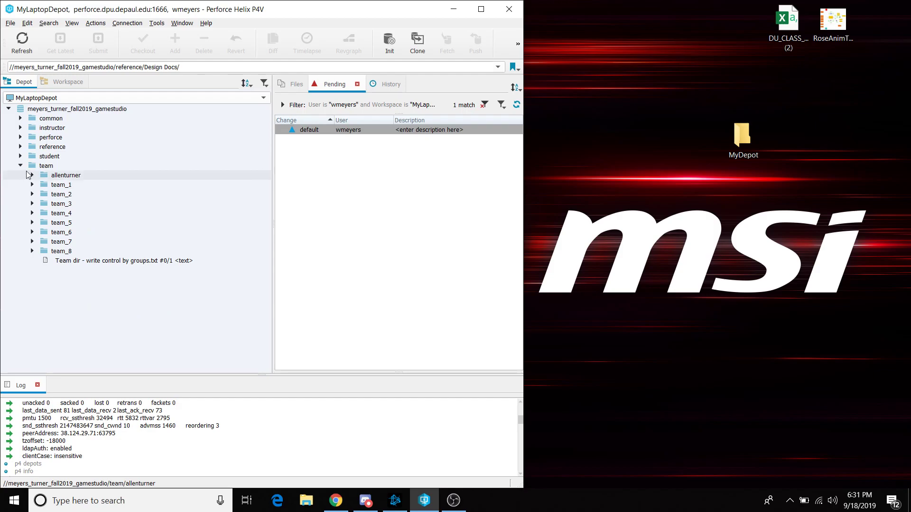
left_click(20, 146)
left_click(32, 166)
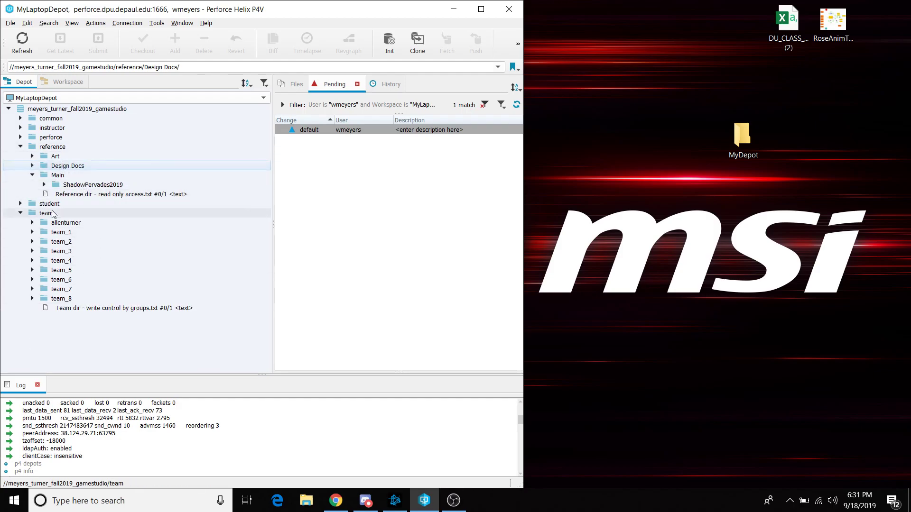
left_click(33, 232)
scroll(52, 208, "down", 2)
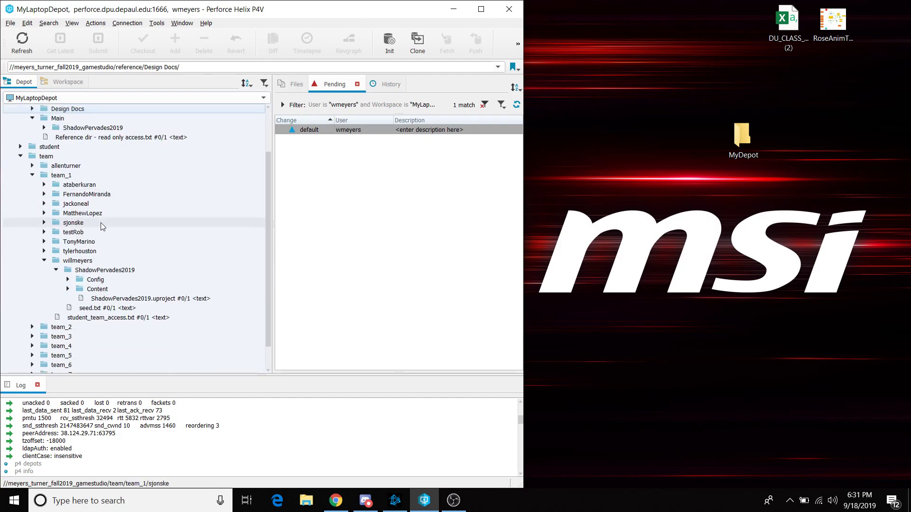
left_click(45, 260)
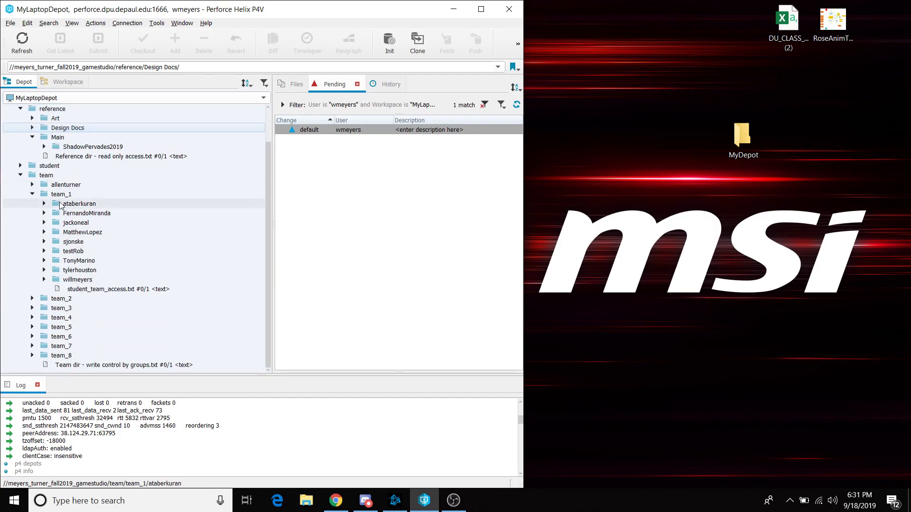
left_click(66, 194)
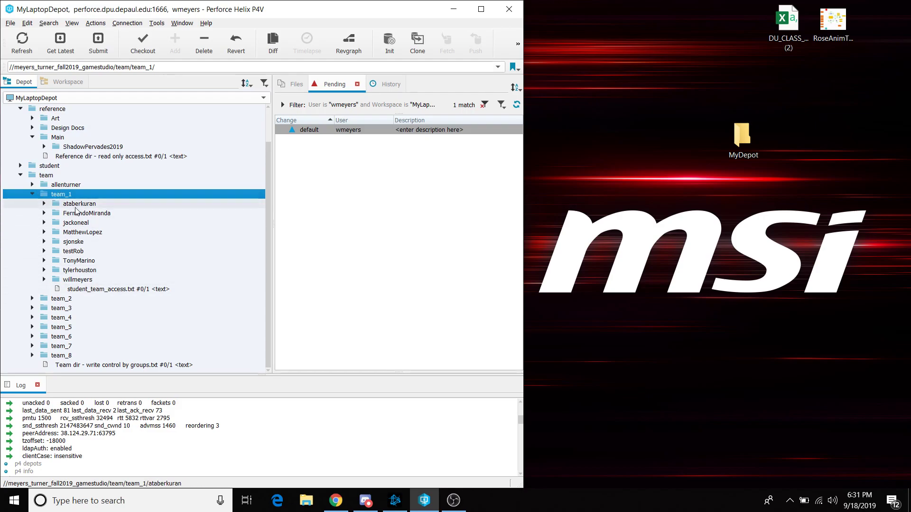
- Get the latest revision of student_team_access.txt from the depot's team_1 folder
left_click(104, 290)
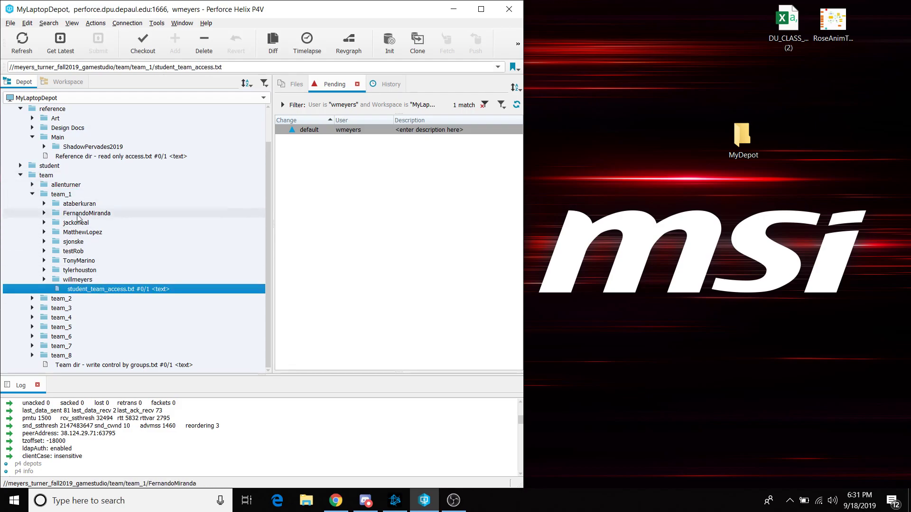
right_click(93, 295)
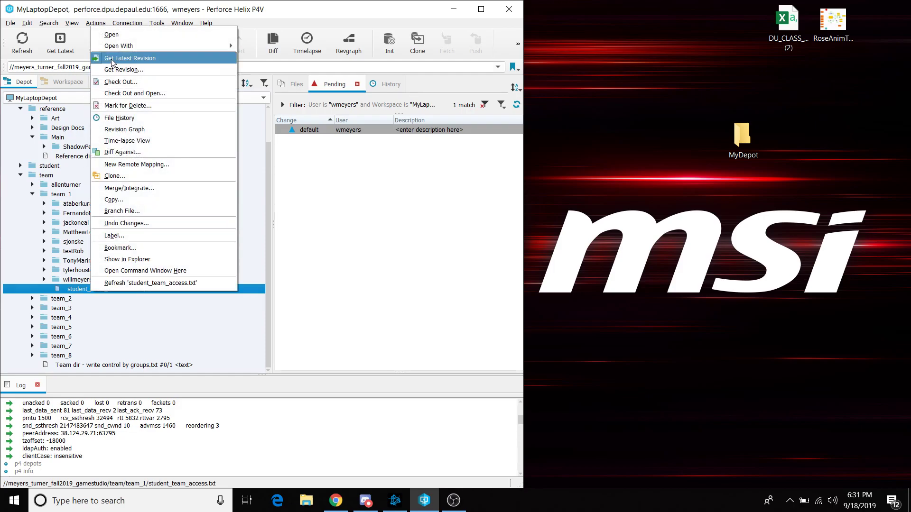
left_click(76, 290)
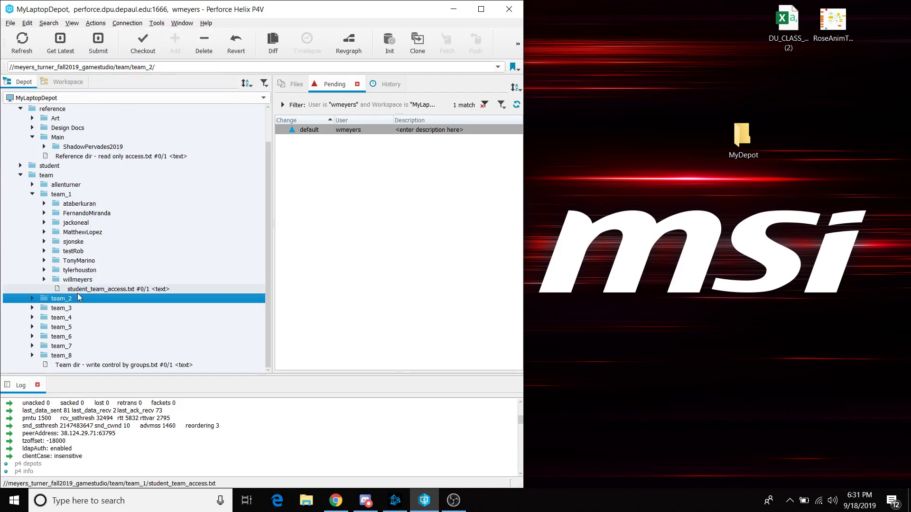
right_click(78, 292)
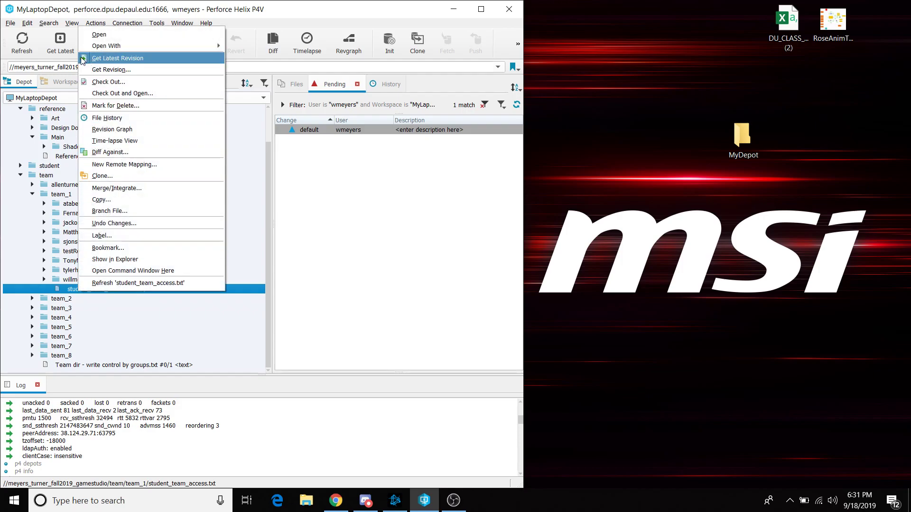
left_click(102, 59)
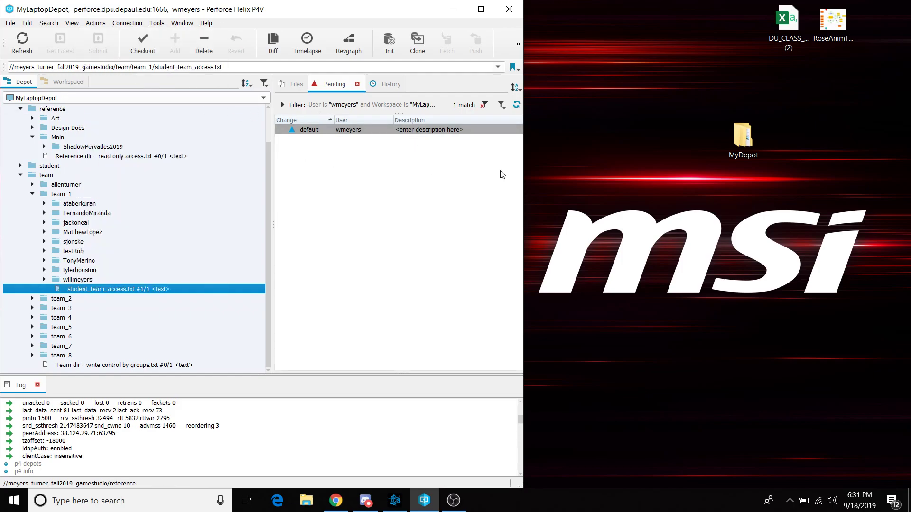
- Open MyDepot on the desktop, check the contents of its team and team_1 folders, and return to MyDepot
double_click(748, 149)
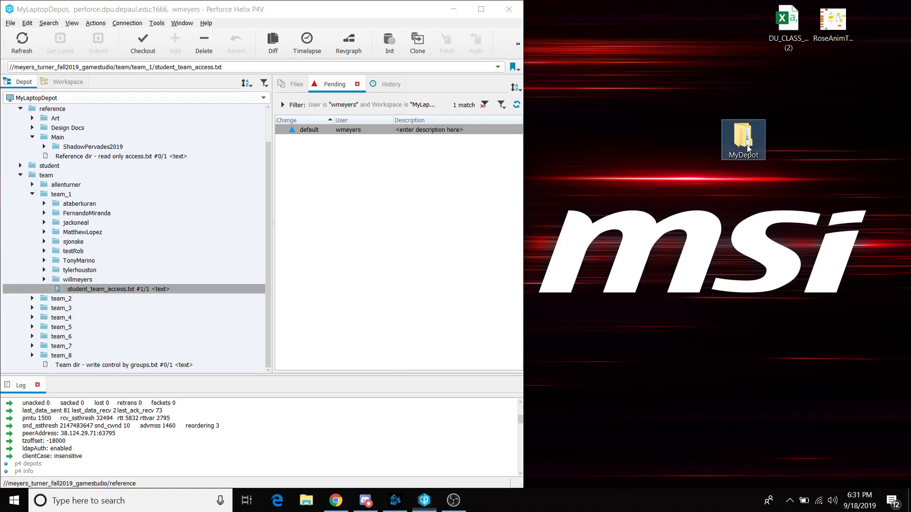
left_click_drag(604, 152, 659, 151)
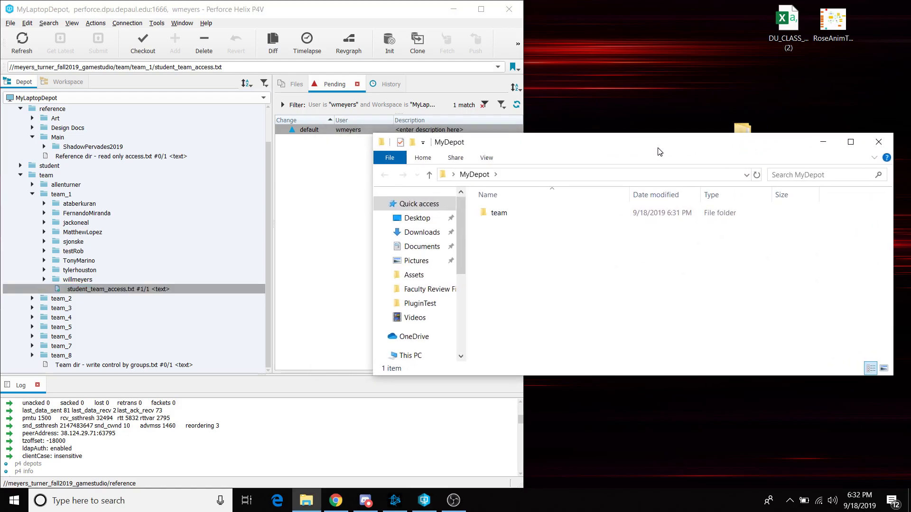
double_click(510, 213)
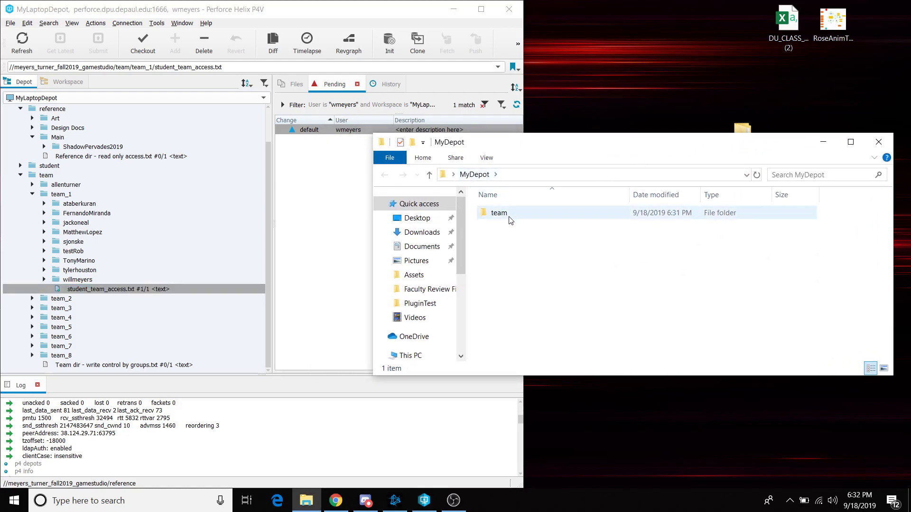
double_click(516, 219)
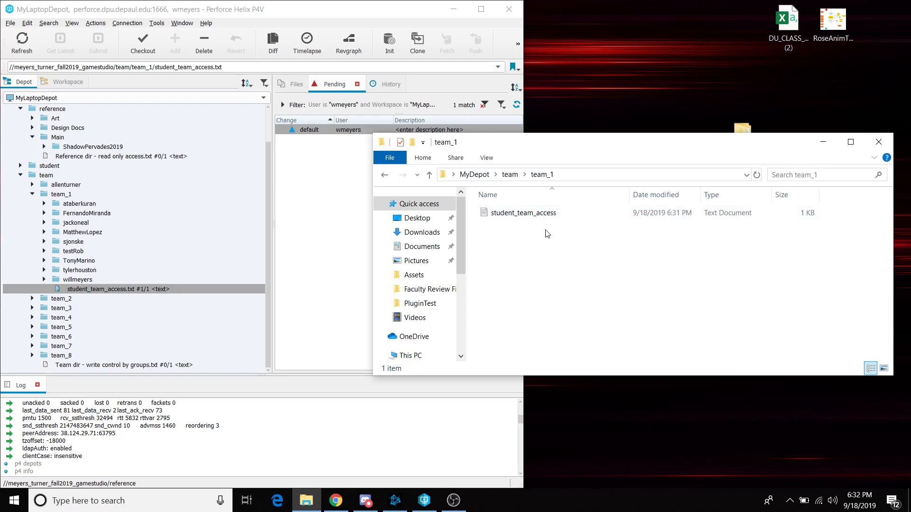
left_click(510, 175)
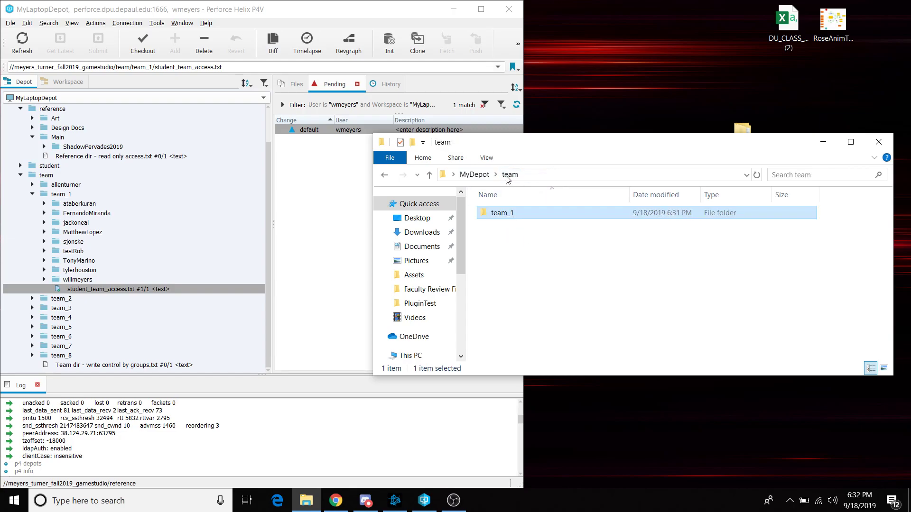
left_click(475, 175)
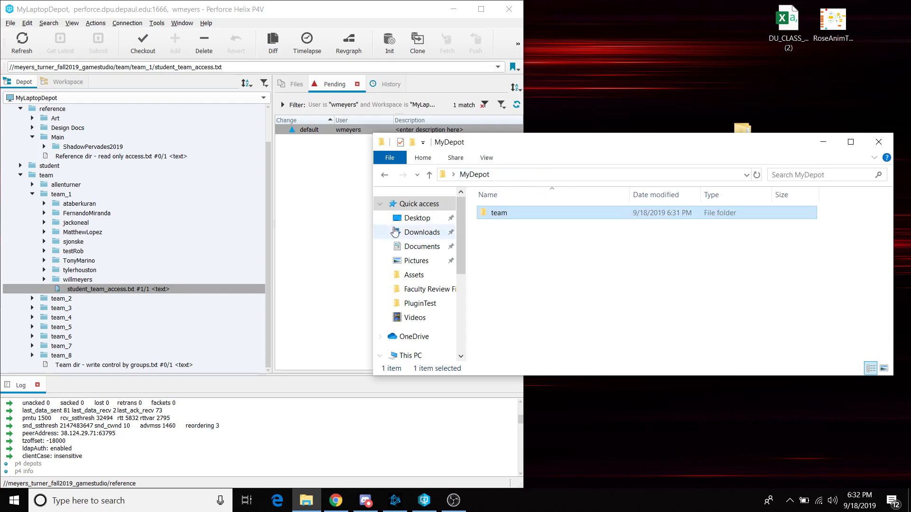
- Get the latest revision of "Reference dir - read only access.txt" and bring the MyDepot folder window to the front
left_click(71, 156)
scroll(69, 179, "up", 1)
right_click(66, 185)
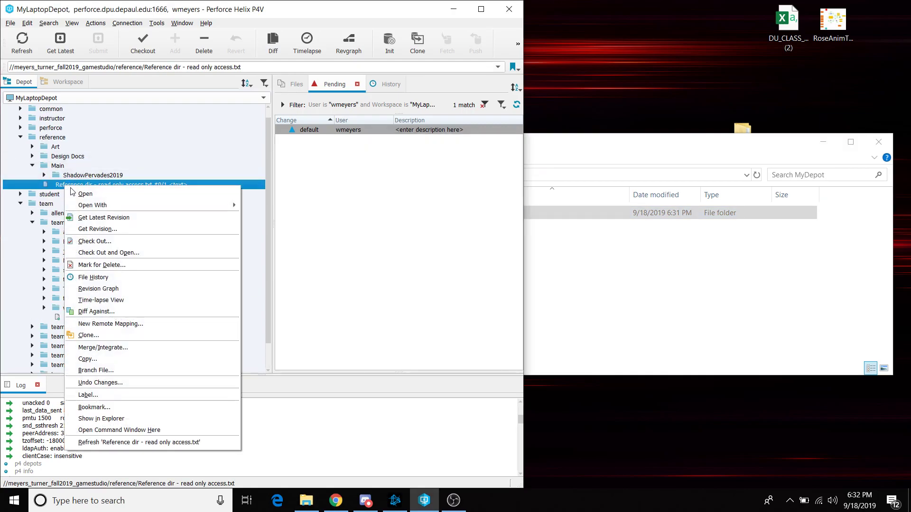
left_click(119, 216)
left_click(643, 284)
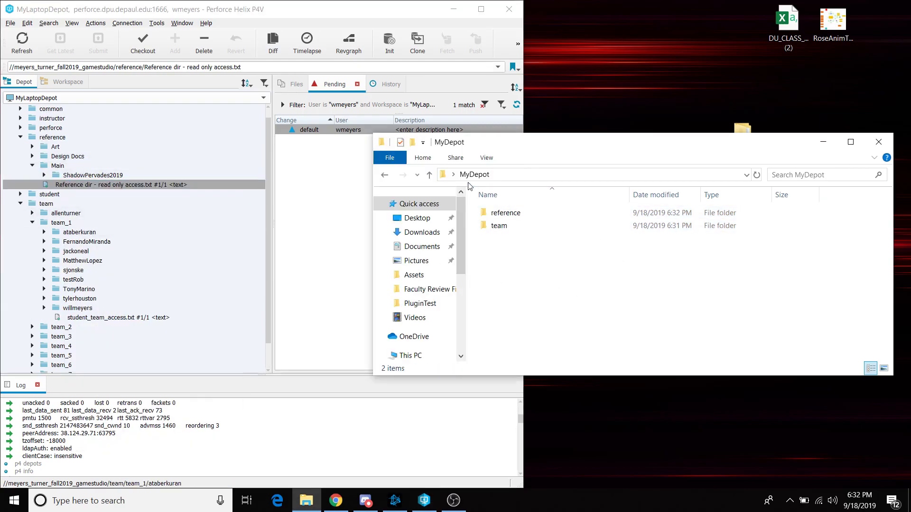
- Collapse the reference and team folders in the depot tree, select the depot root, and expand team again
scroll(52, 142, "up", 1)
left_click(51, 112)
left_click(20, 146)
left_click(20, 165)
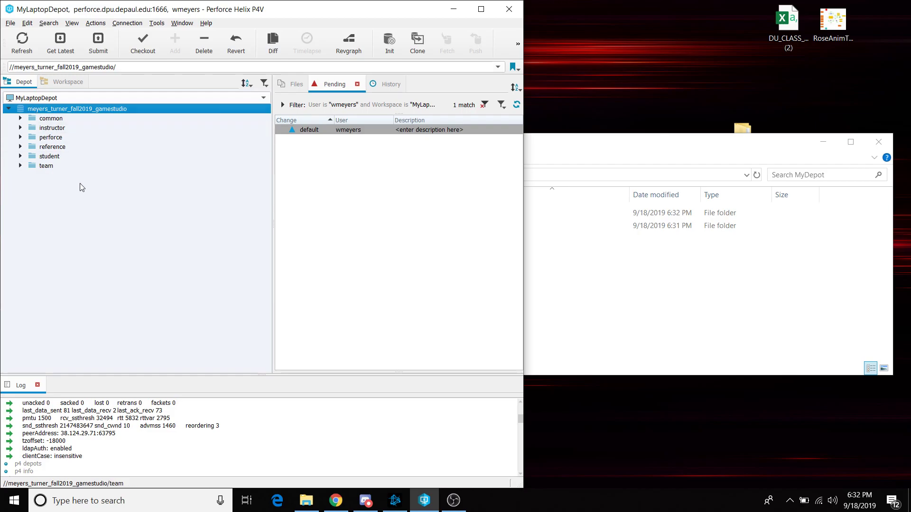
left_click(20, 166)
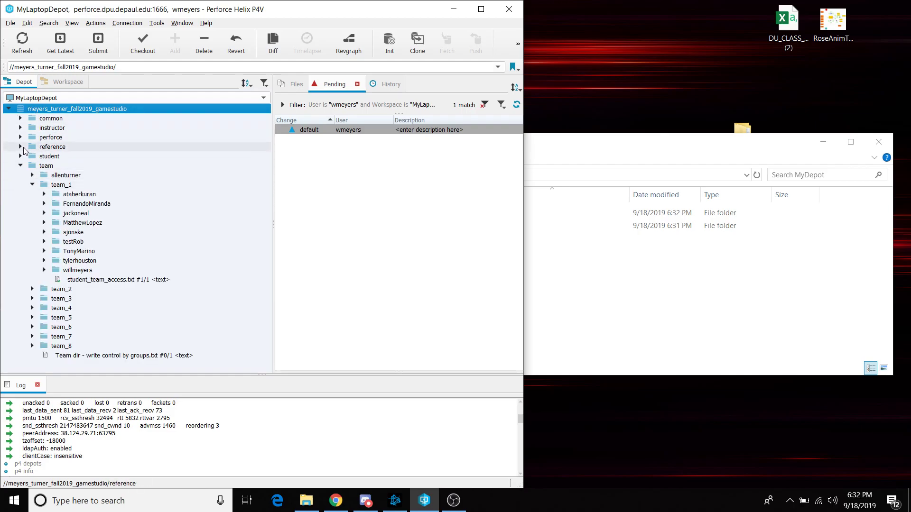
- In the local MyDepot team\team_1 folder, create a new folder named with the student's full name
left_click(579, 276)
double_click(535, 230)
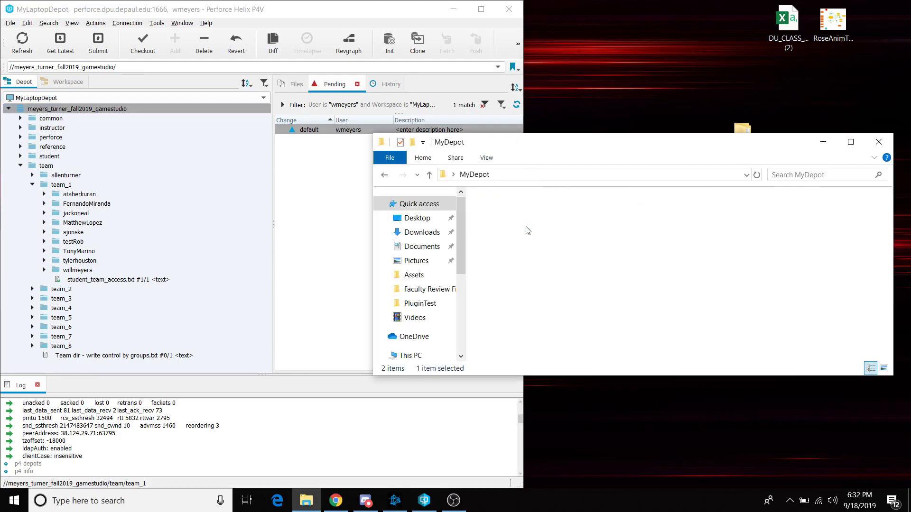
double_click(535, 214)
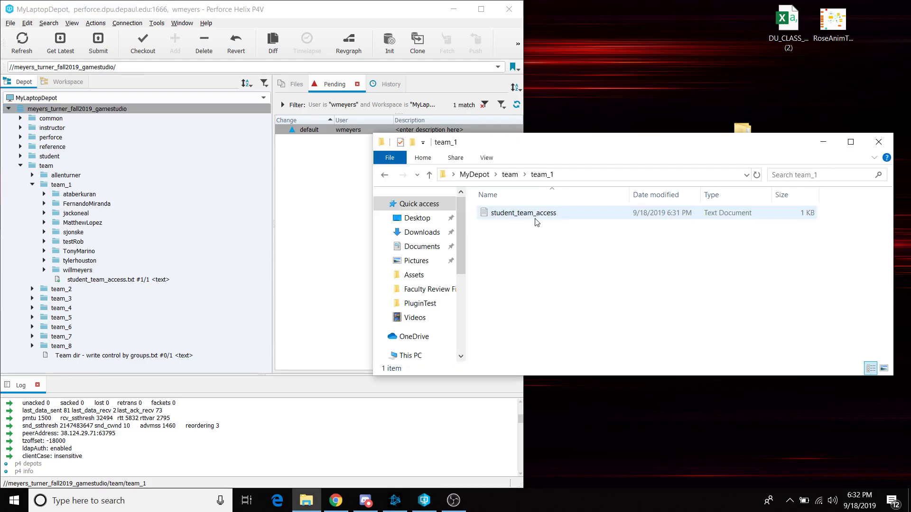
right_click(558, 261)
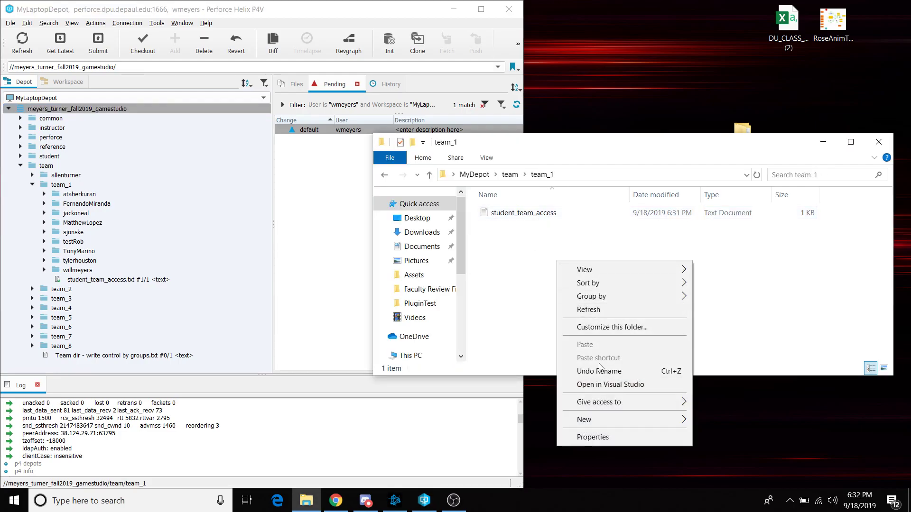
left_click(672, 420)
left_click(736, 264)
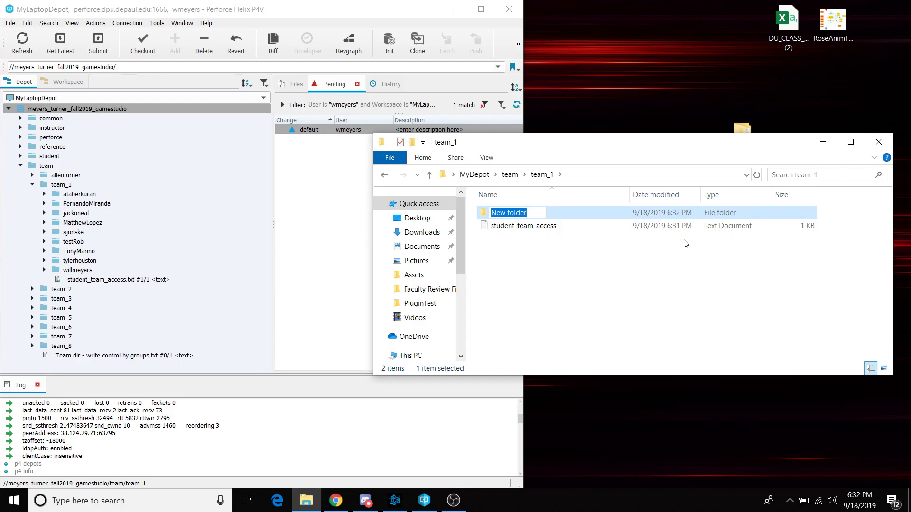
type("w")
key("BackSpace")
type("jo")
type("hn")
type("doe")
key("BackSpace")
key("BackSpace")
key("BackSpace")
type("smith")
key("Return")
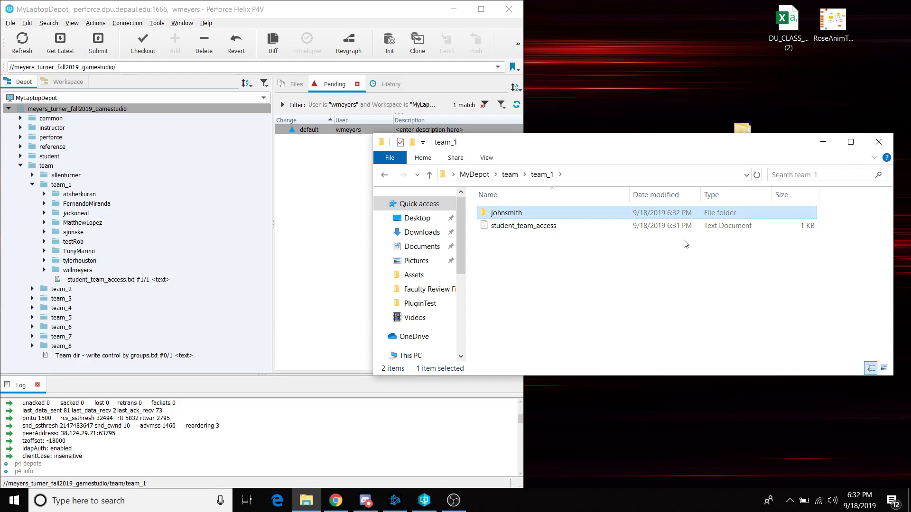
- Create a text document named seed inside the new student folder
double_click(617, 213)
right_click(568, 258)
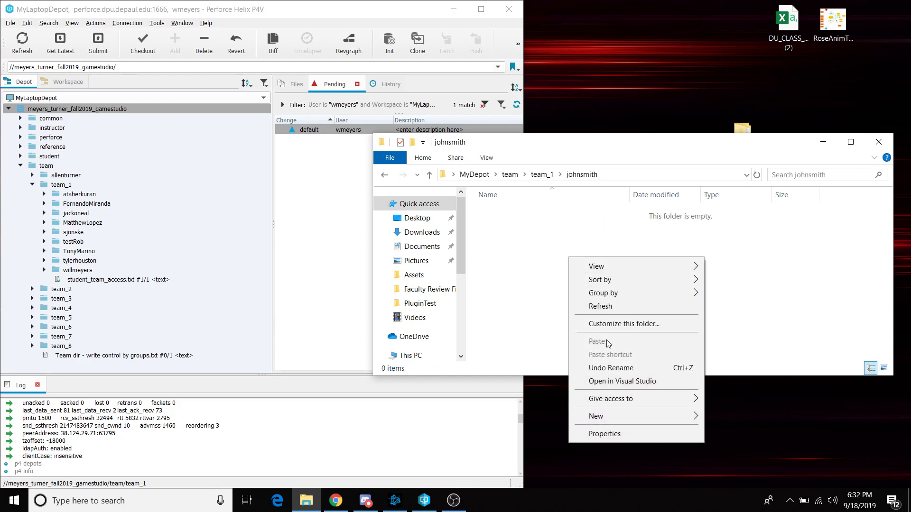
left_click(653, 417)
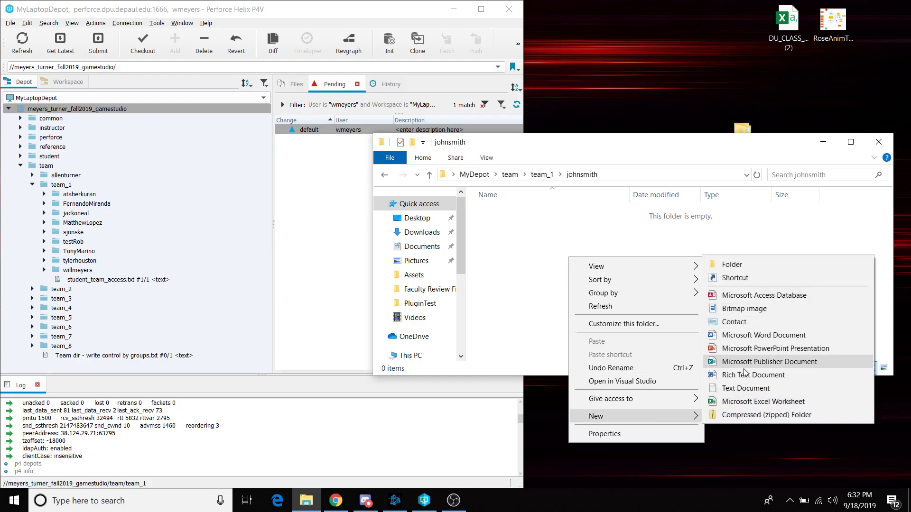
left_click(746, 388)
type("seed")
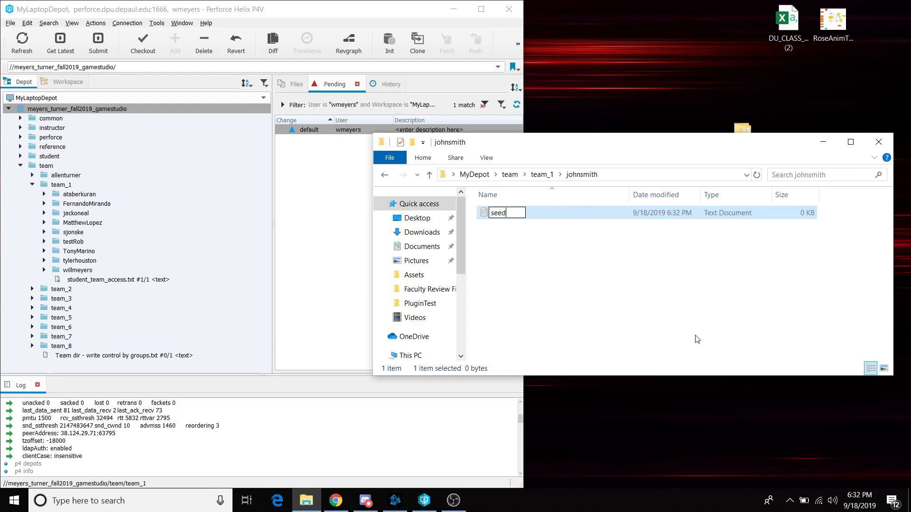
left_click(575, 284)
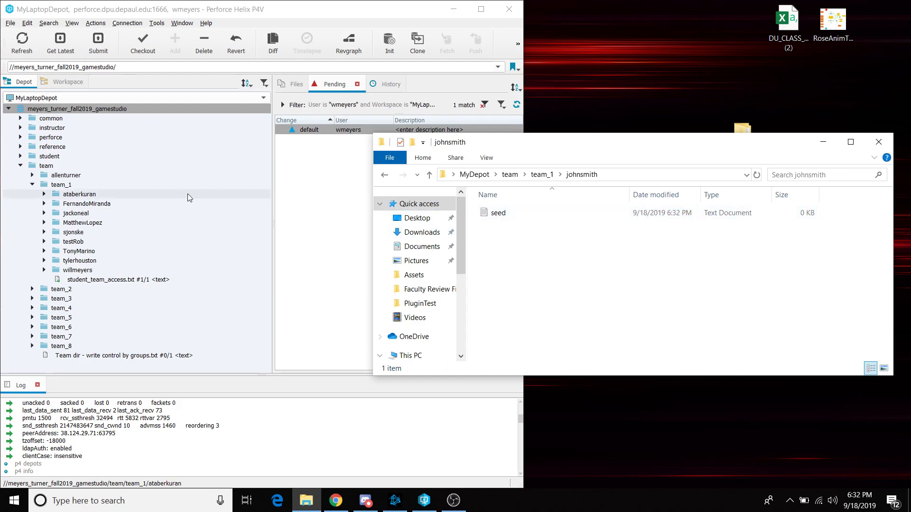
- Switch to P4V, expand the workspace tree through team and team_1 to seed.txt, and compare it with the depot tree
left_click(19, 84)
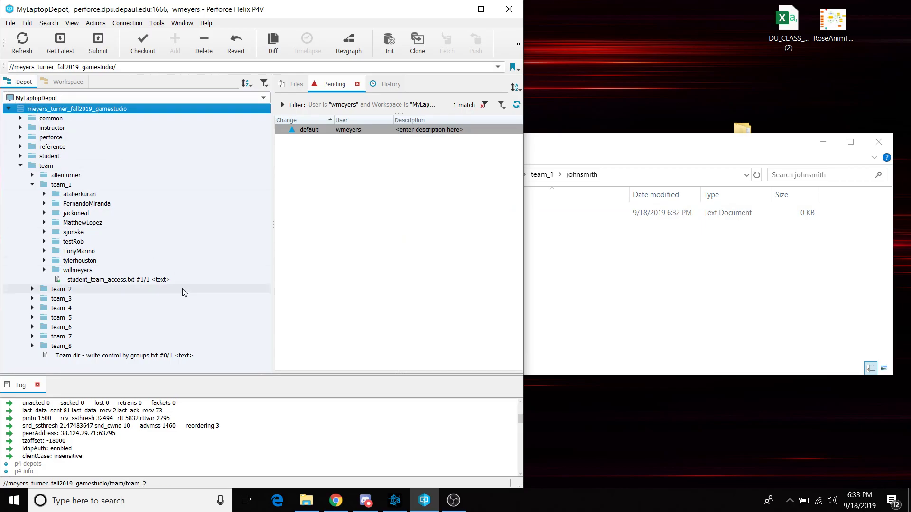
left_click(61, 82)
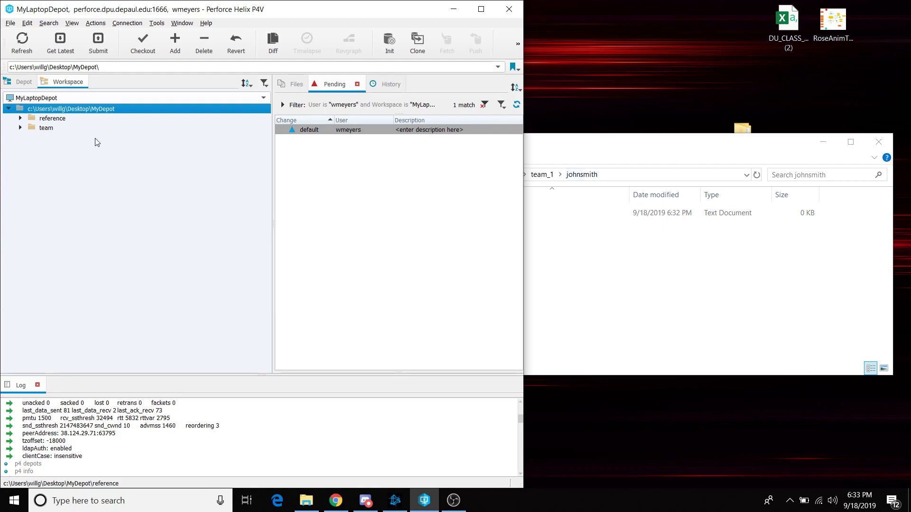
left_click(20, 128)
left_click(32, 137)
left_click(43, 147)
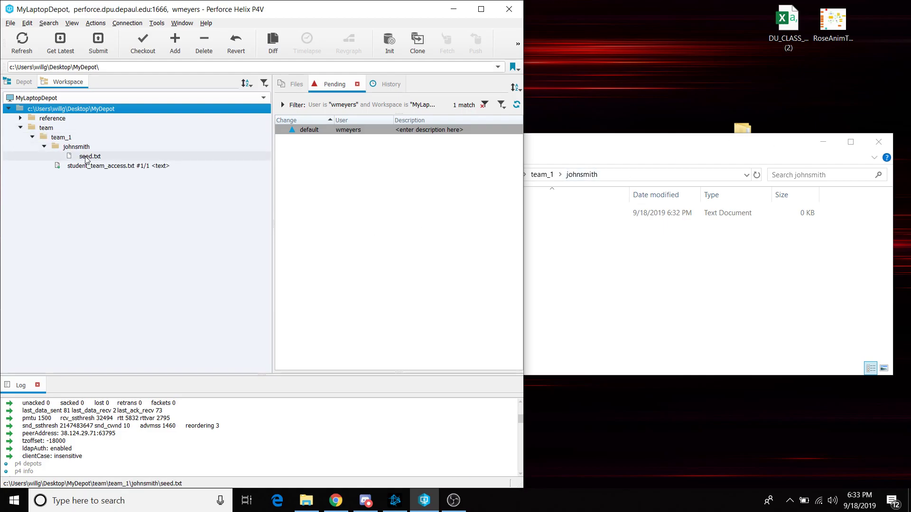
left_click(24, 81)
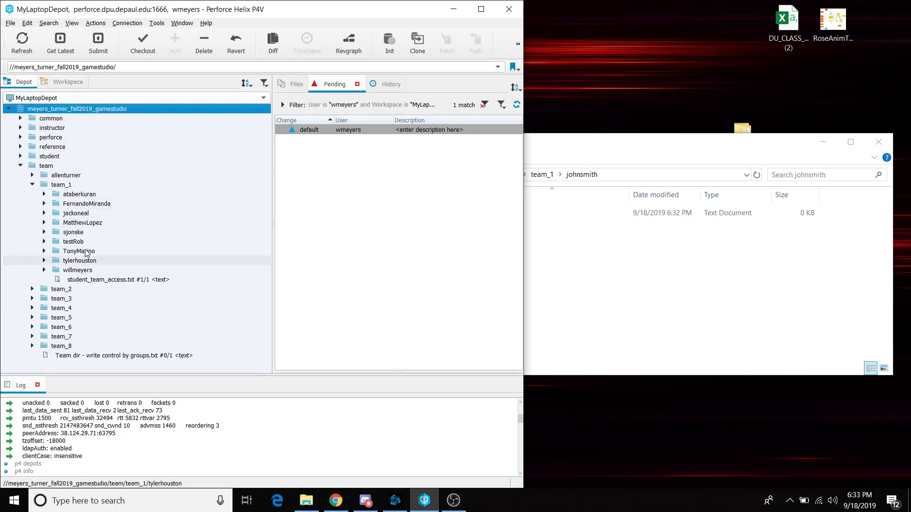
left_click(64, 81)
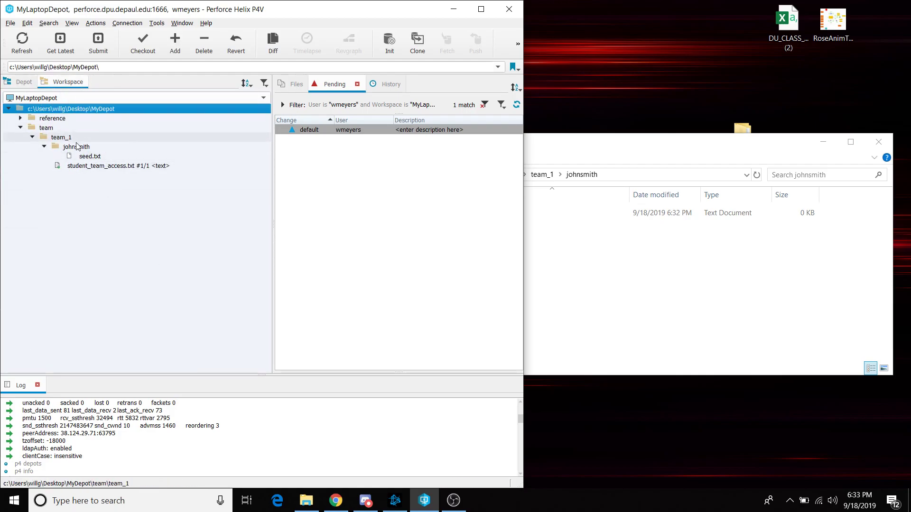
- Mark seed.txt in the workspace for add, assigning it to the default pending changelist
left_click(97, 158)
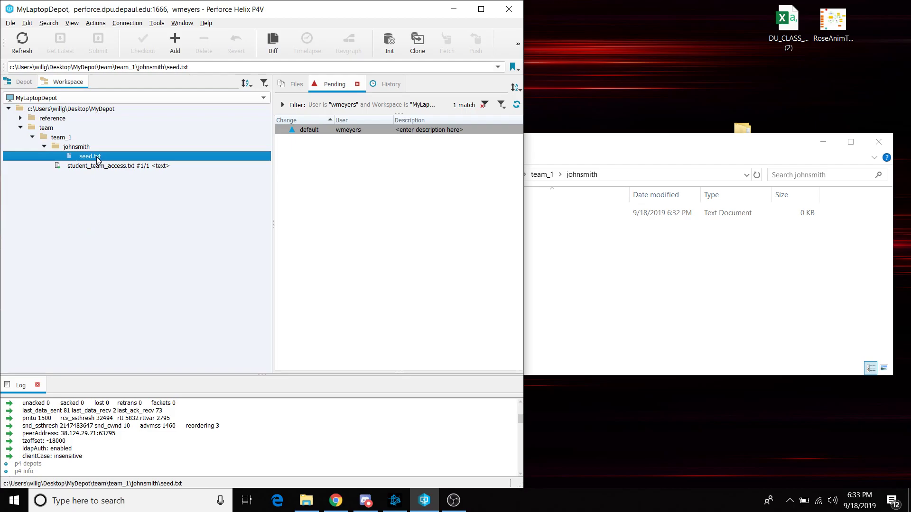
right_click(94, 156)
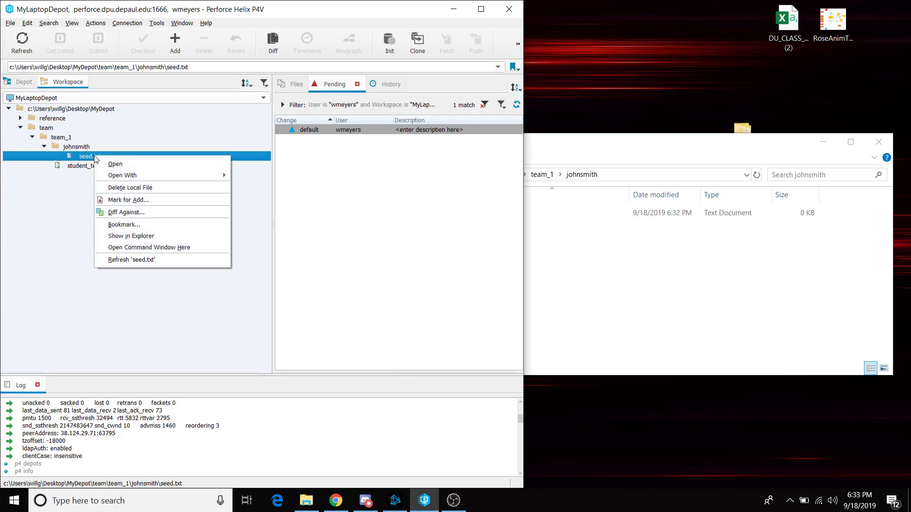
left_click(142, 201)
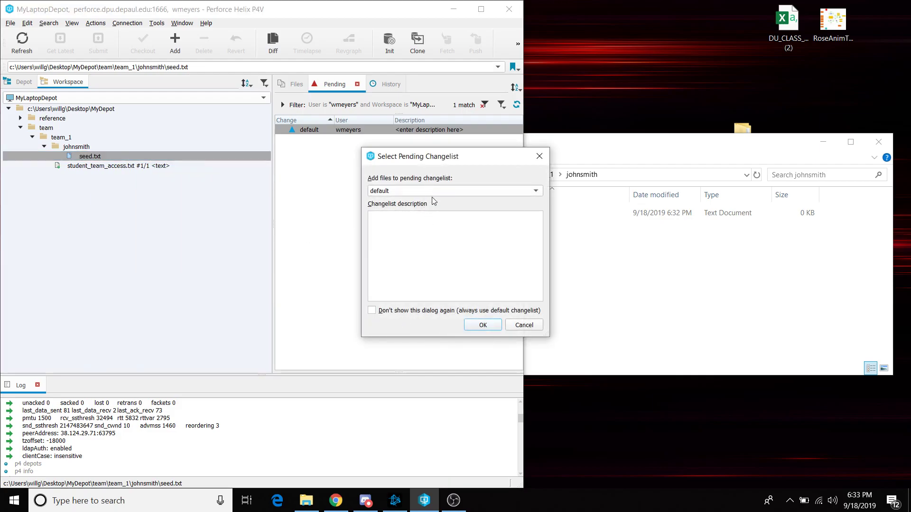
left_click(477, 329)
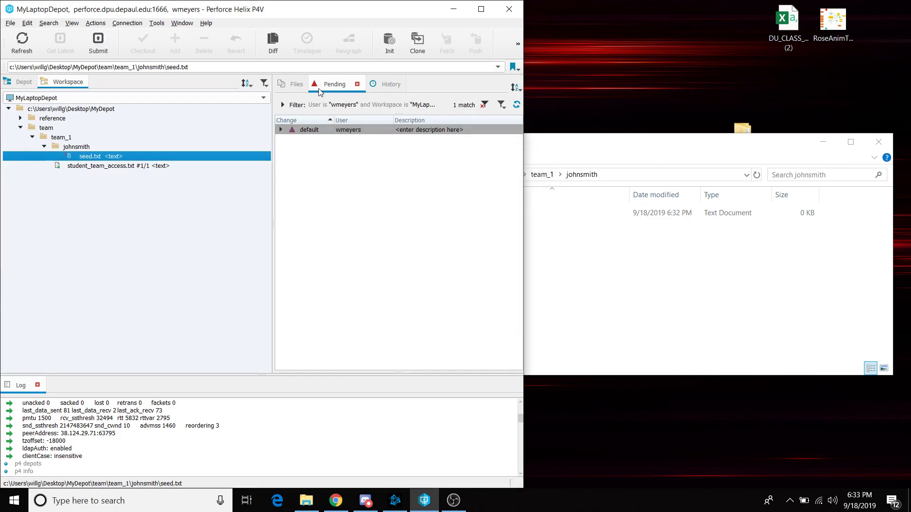
- Submit the default pending changelist containing seed.txt with the description "Push up seed file"
double_click(287, 130)
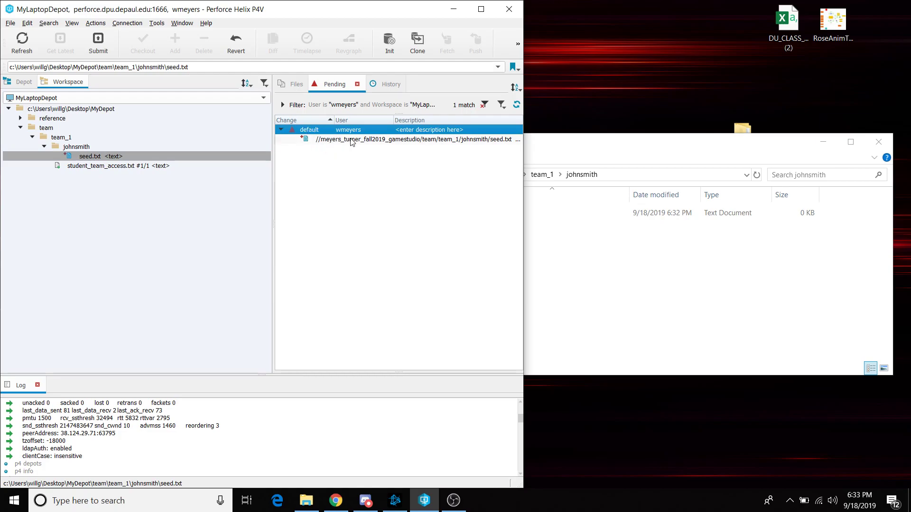
right_click(300, 134)
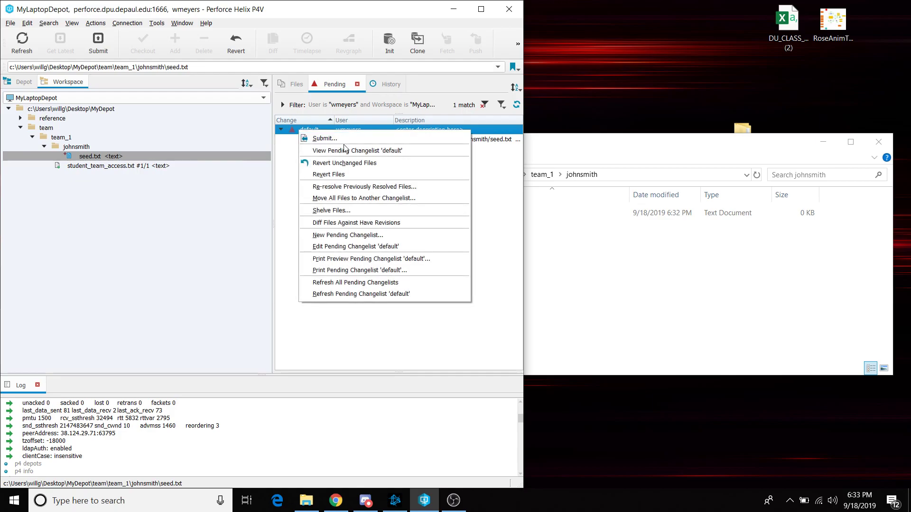
left_click(340, 138)
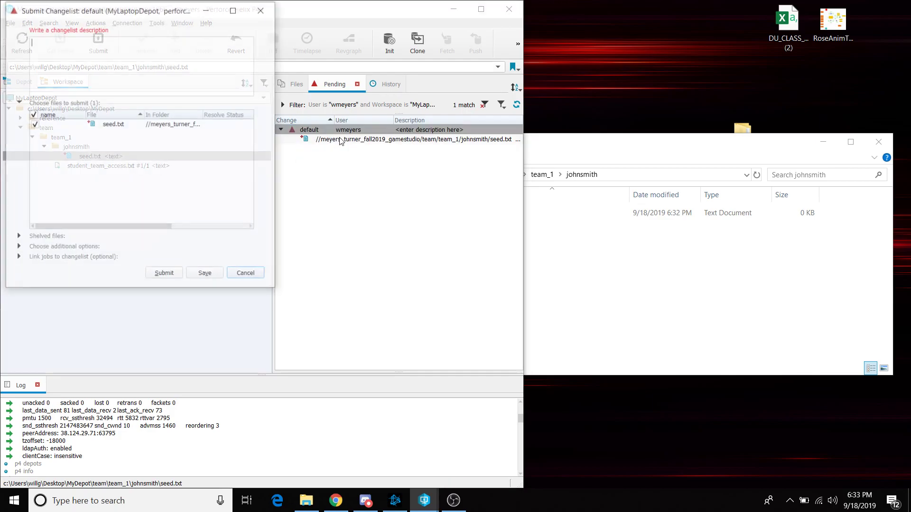
type("Push up seed file")
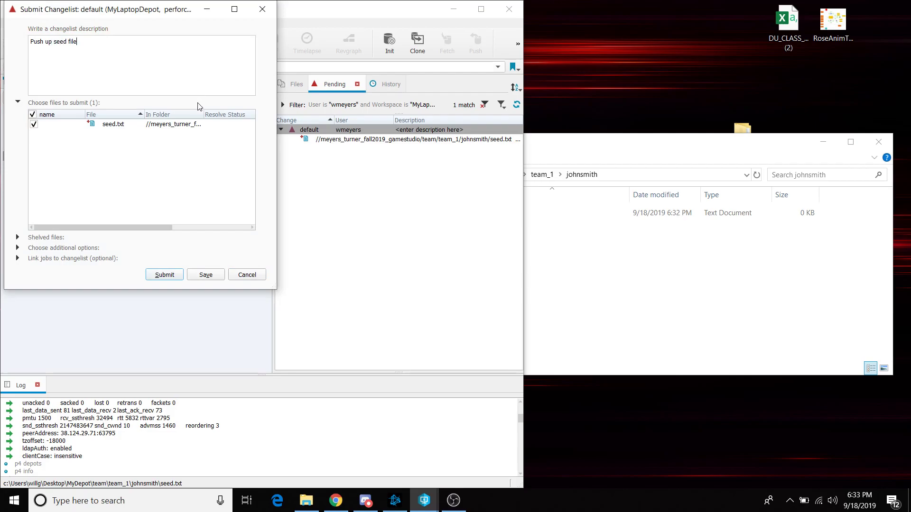
left_click(166, 277)
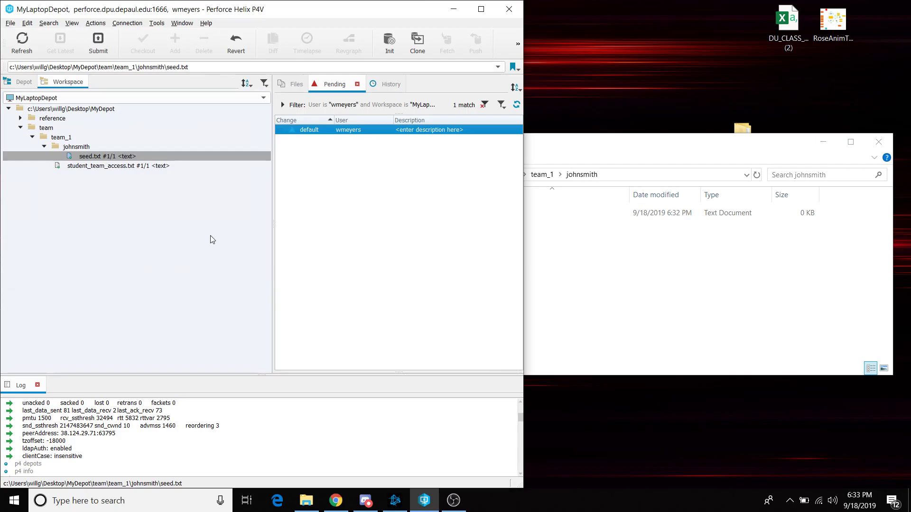
- Check the depot tree's team_1 folder for the new student folder and its submitted seed.txt
left_click(645, 269)
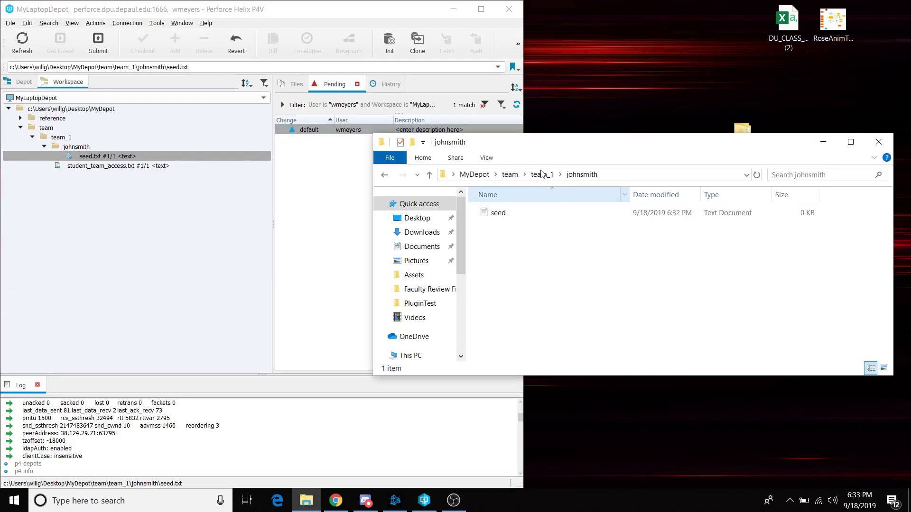
left_click(332, 14)
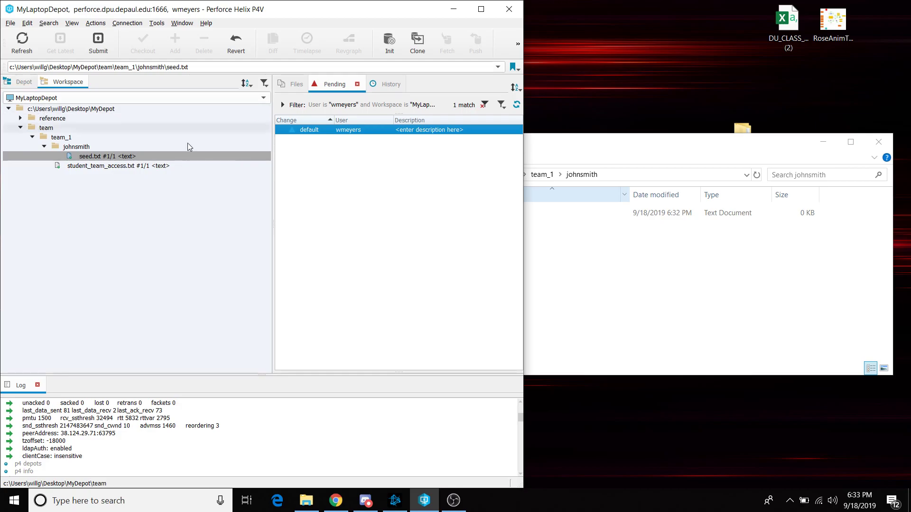
left_click(23, 83)
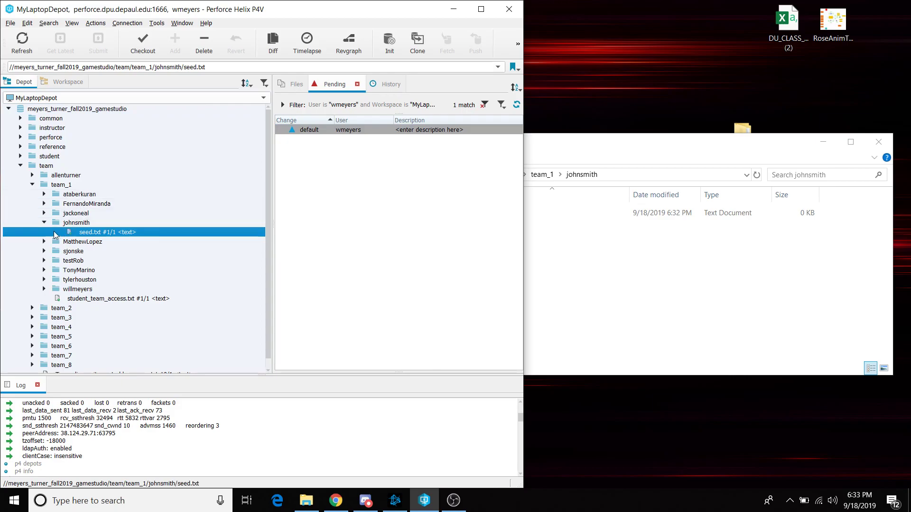
left_click(44, 223)
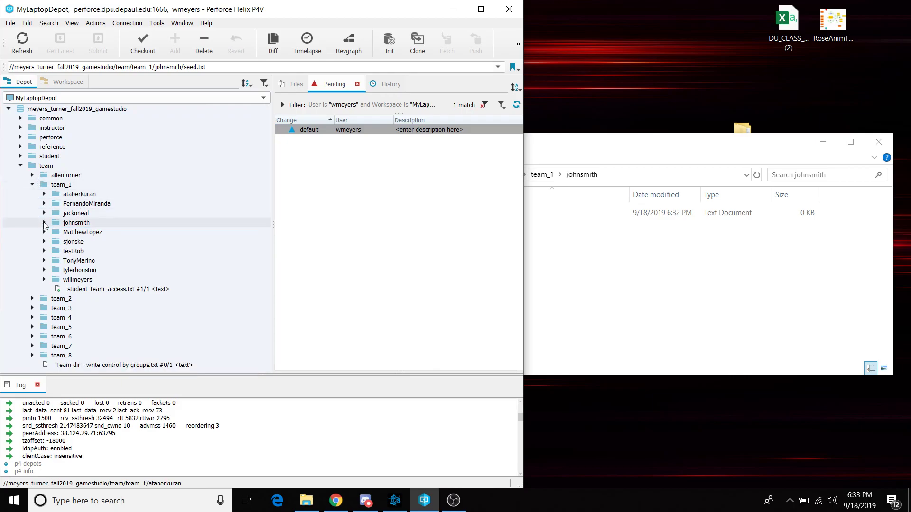
left_click(45, 222)
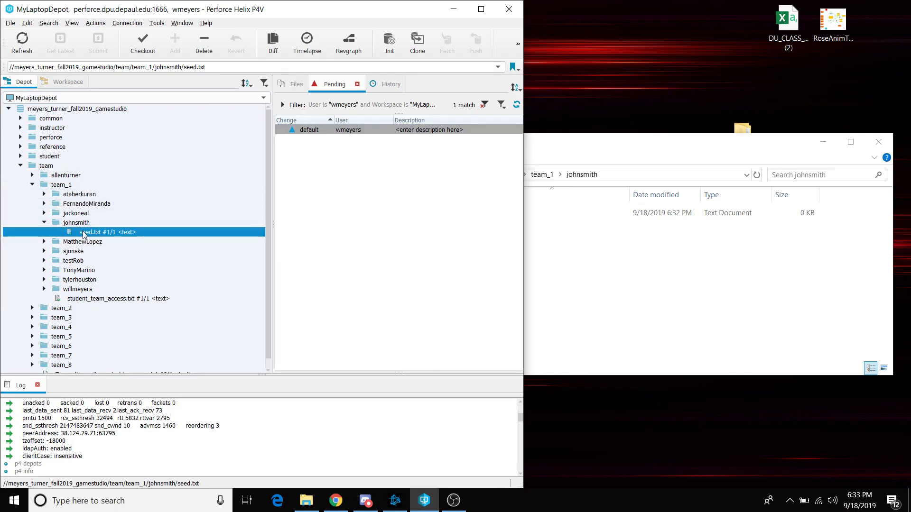
left_click(73, 224)
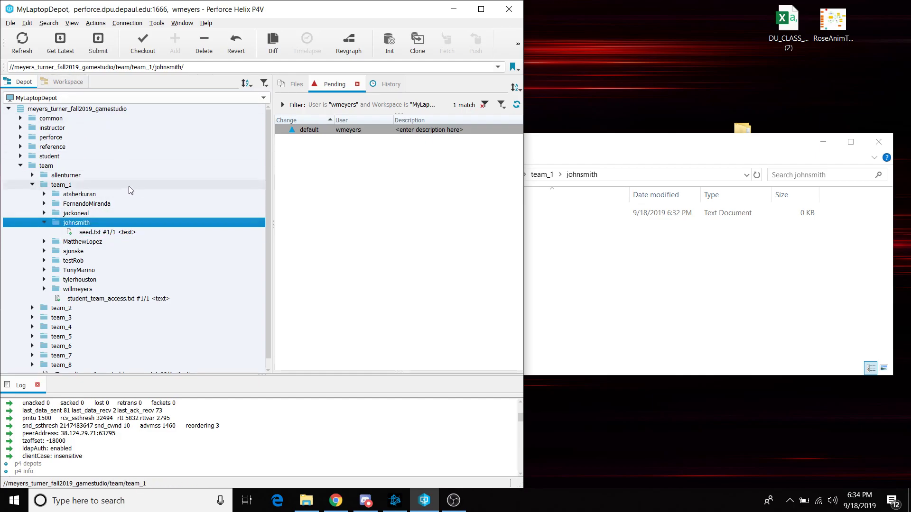
- Expand the depot's reference folder down through Main to ShadowPervades2019 and look over its contents
left_click(21, 147)
left_click(21, 147)
left_click(20, 147)
left_click(44, 185)
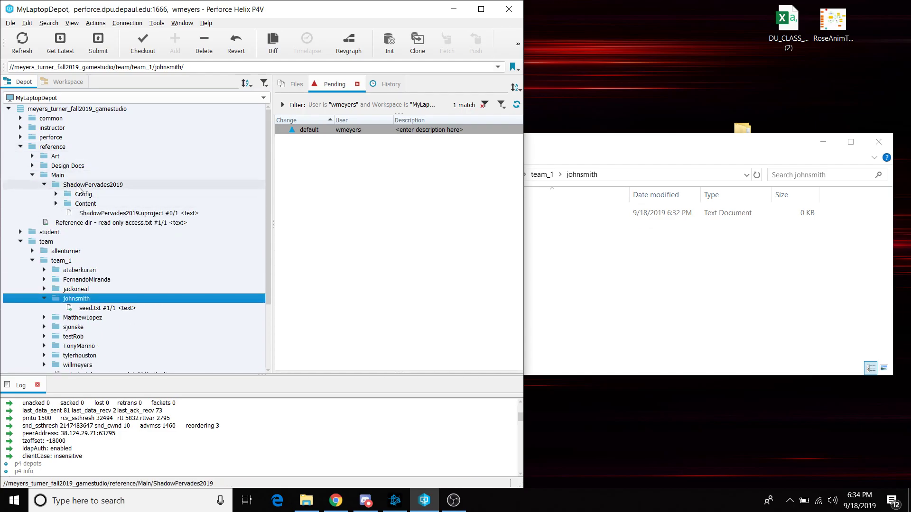
scroll(78, 190, "down", 2)
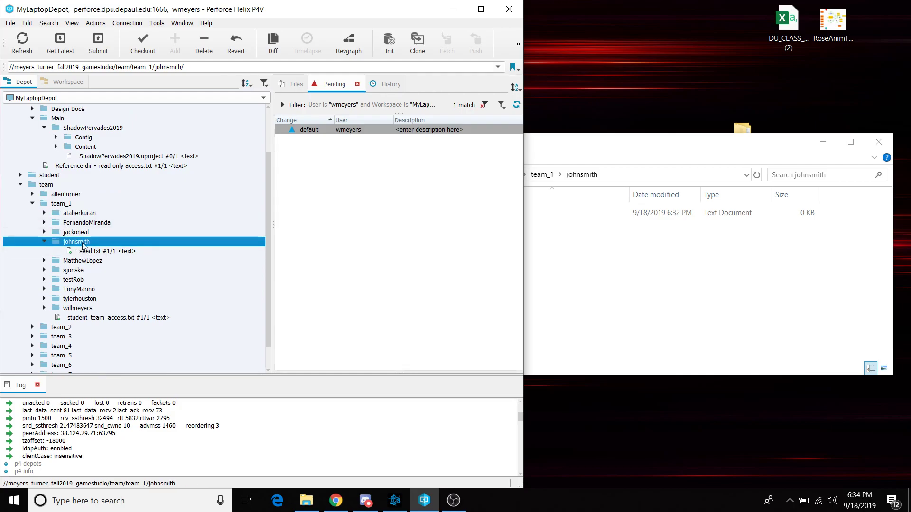
scroll(89, 235, "up", 2)
- Expand the Design Docs folder under reference and get its latest revision
left_click(30, 166)
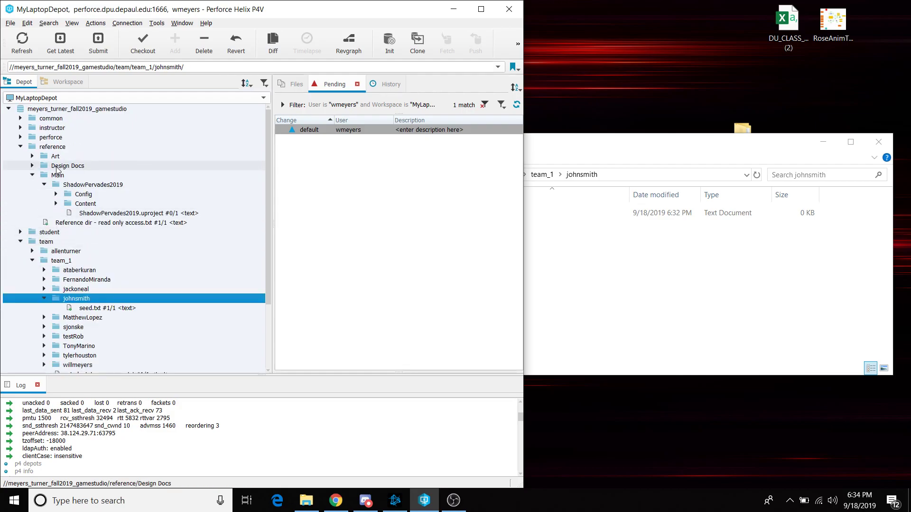
left_click(32, 166)
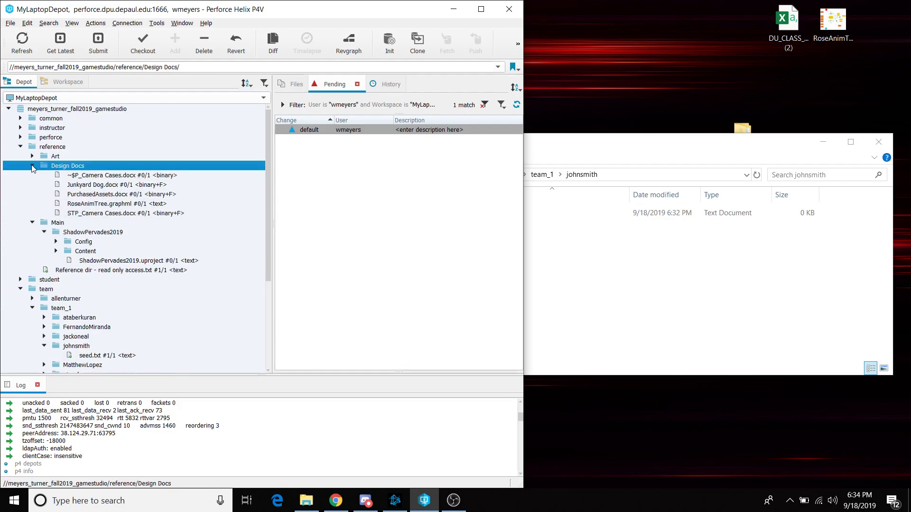
right_click(70, 168)
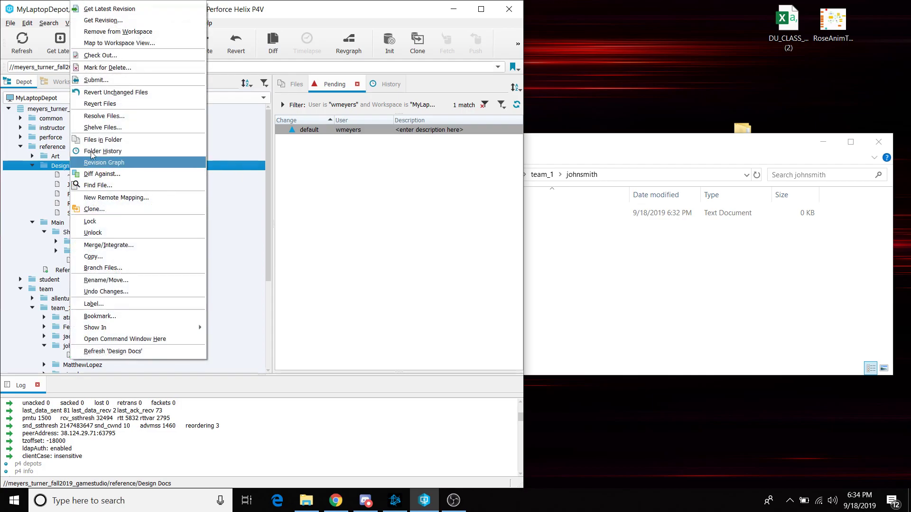
left_click(47, 163)
right_click(53, 167)
left_click(116, 9)
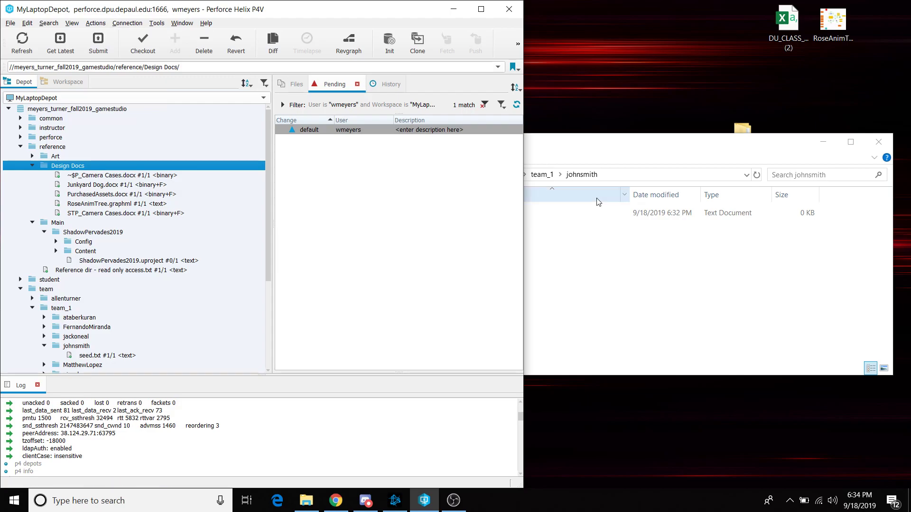
- Check the local MyDepot folder in File Explorer for the downloaded files in reference > Design Docs, and return to the depot root
left_click(639, 261)
left_click(477, 175)
double_click(530, 213)
double_click(531, 215)
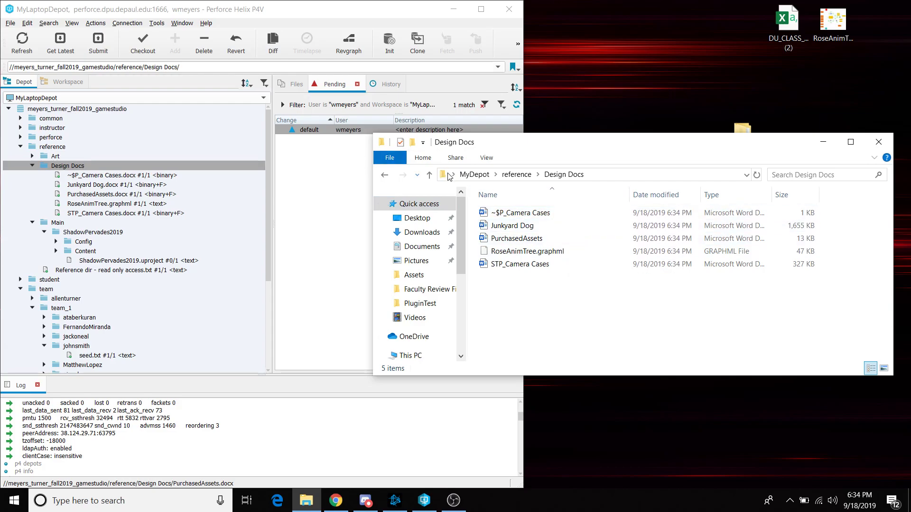
left_click(524, 176)
left_click(474, 175)
left_click(526, 227)
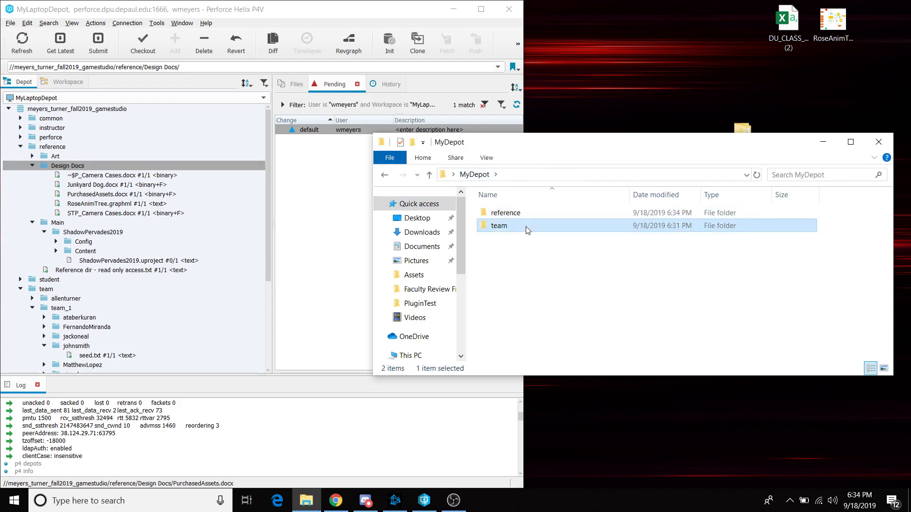
- Switch to P4V, collapse Design Docs under reference, and open Merge/Integrate for the Main folder
left_click(34, 169)
left_click(32, 165)
left_click(32, 176)
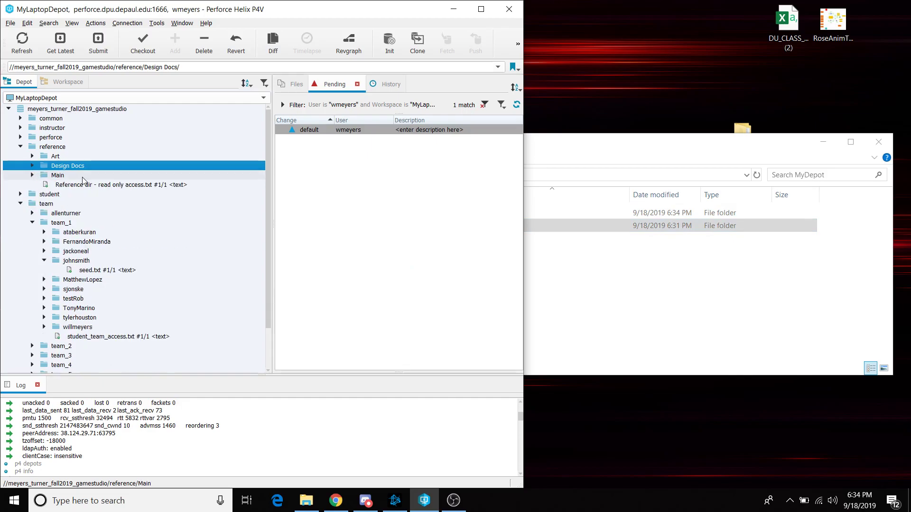
left_click(45, 261)
left_click(45, 260)
left_click(39, 177)
left_click(32, 175)
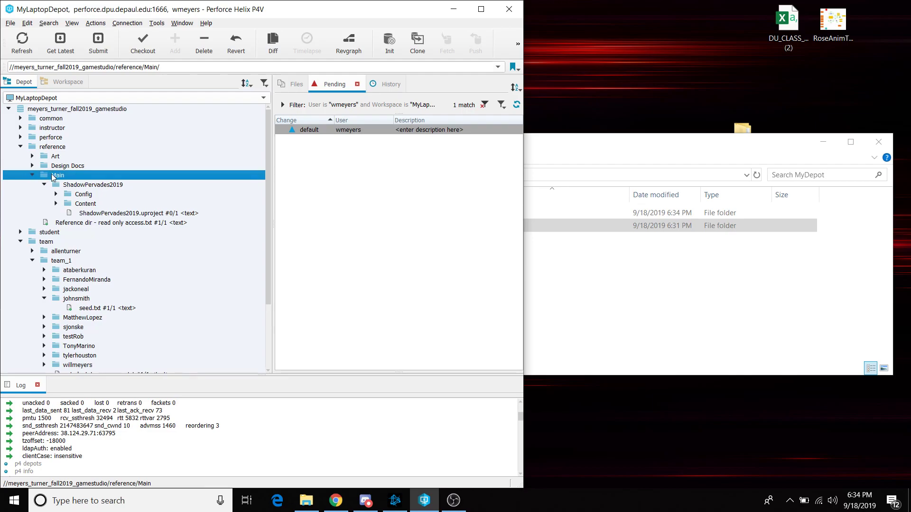
scroll(72, 223, "down", 1)
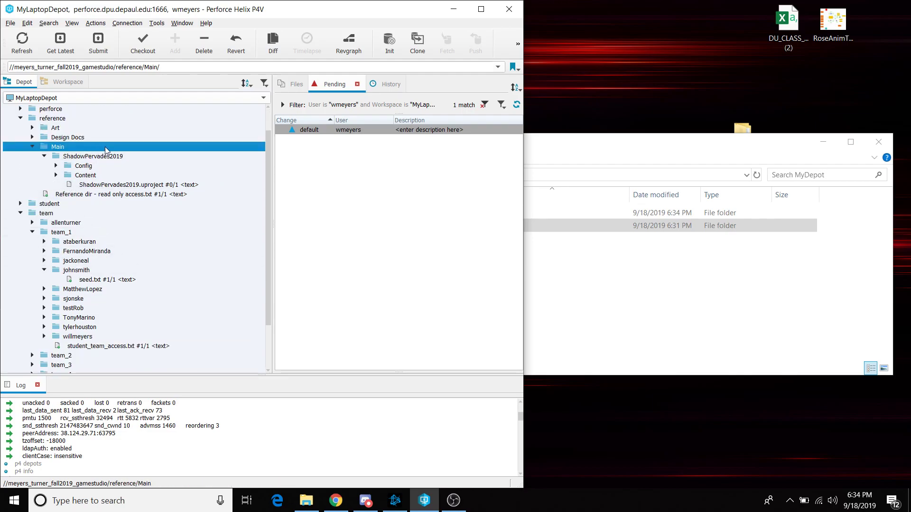
right_click(90, 149)
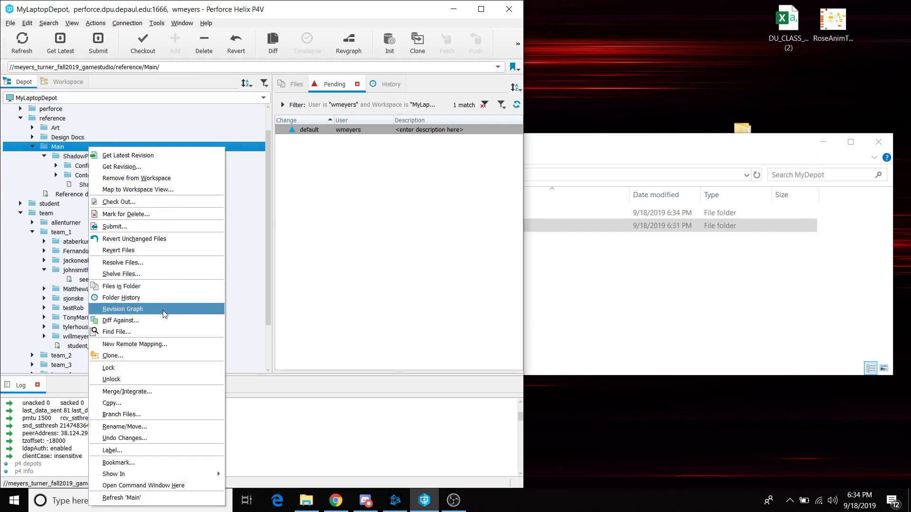
left_click(153, 390)
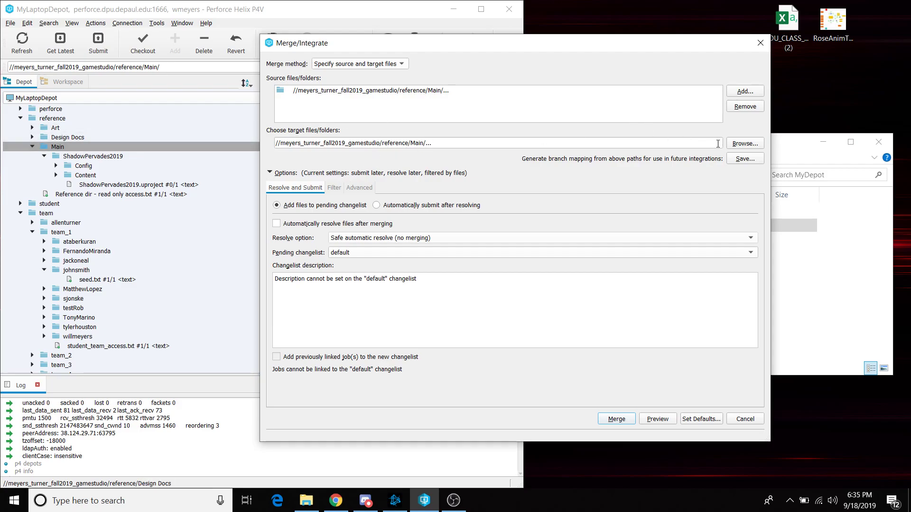
- Choose the new student folder under team_1 as the merge target and merge Main into it, adding the files to the default pending changelist
left_click(733, 144)
left_click(385, 151)
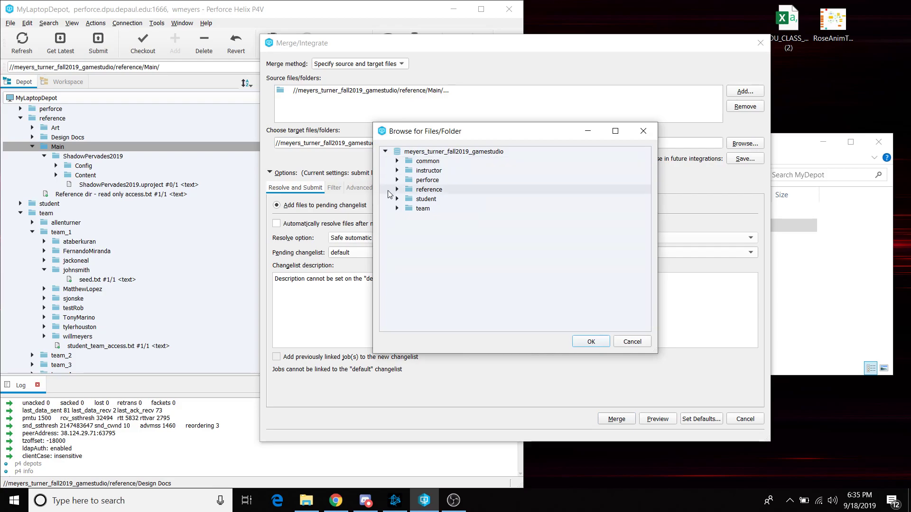
left_click(397, 209)
left_click(409, 227)
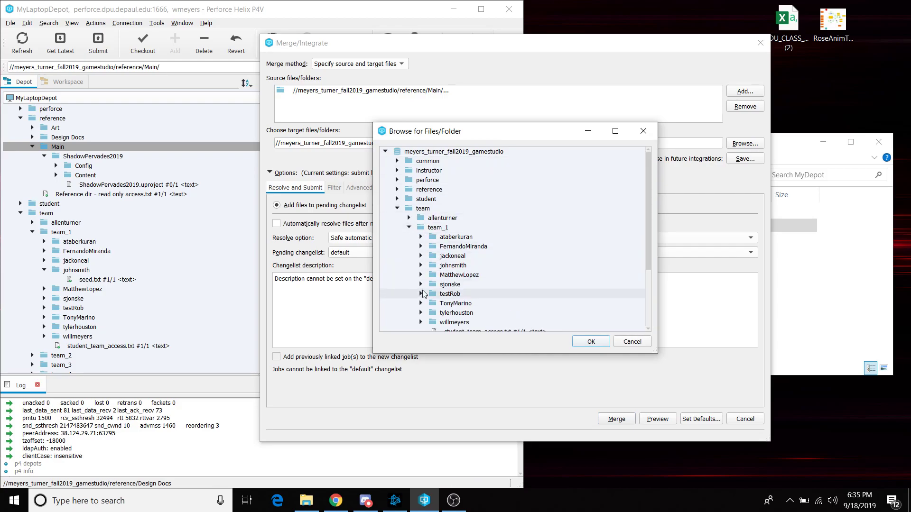
scroll(425, 295, "down", 1)
left_click(421, 237)
left_click(470, 239)
left_click(588, 342)
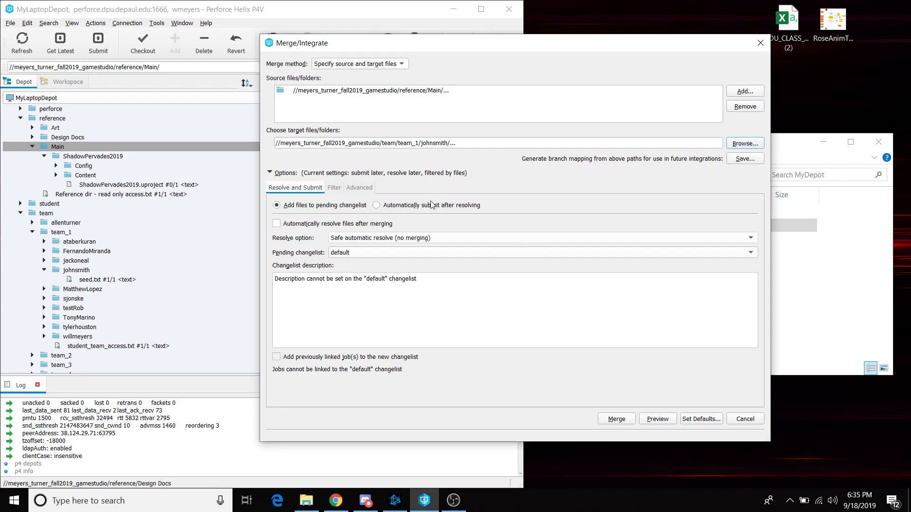
left_click(624, 422)
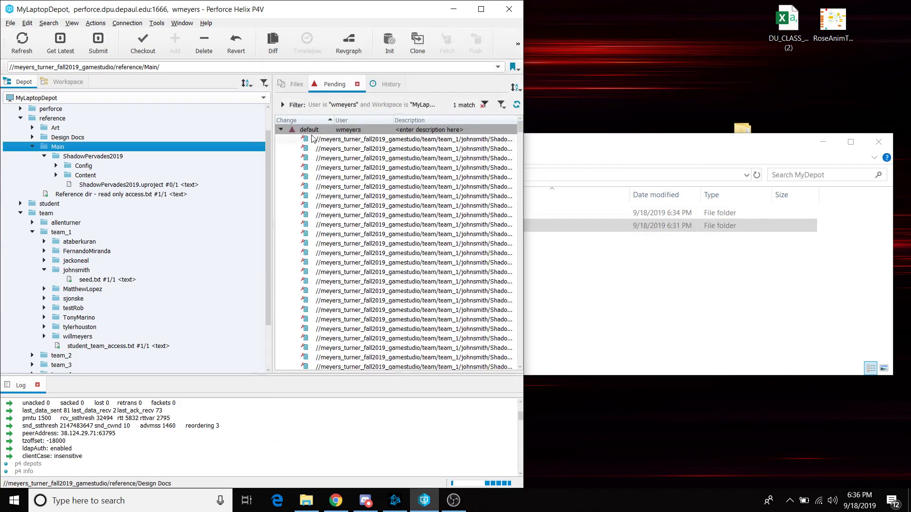
- Look over the default changelist's files, draft its submission with the description "Merging from main to my dev", and cancel it
scroll(407, 316, "down", 1)
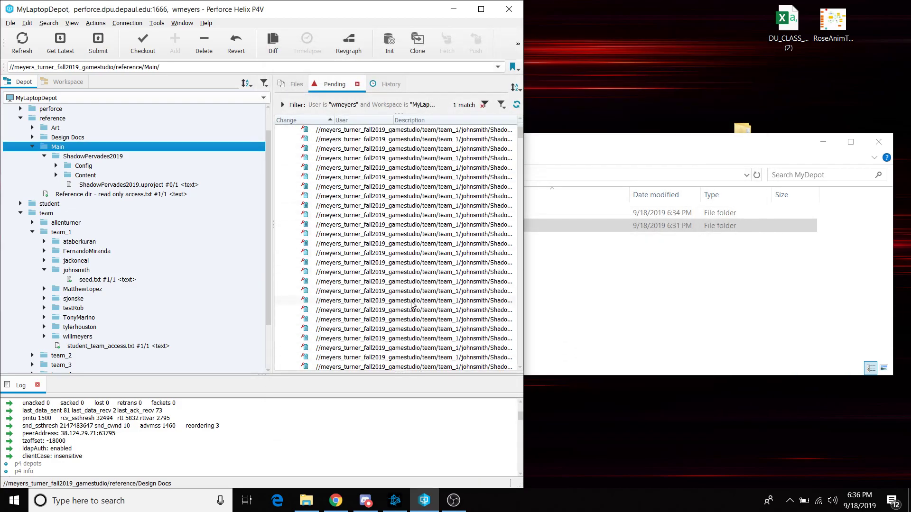
scroll(420, 291, "up", 1)
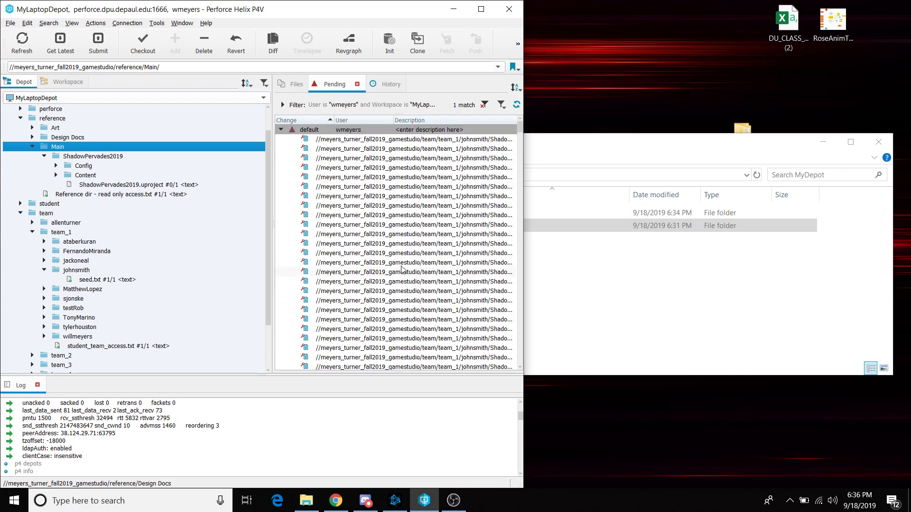
left_click(284, 132)
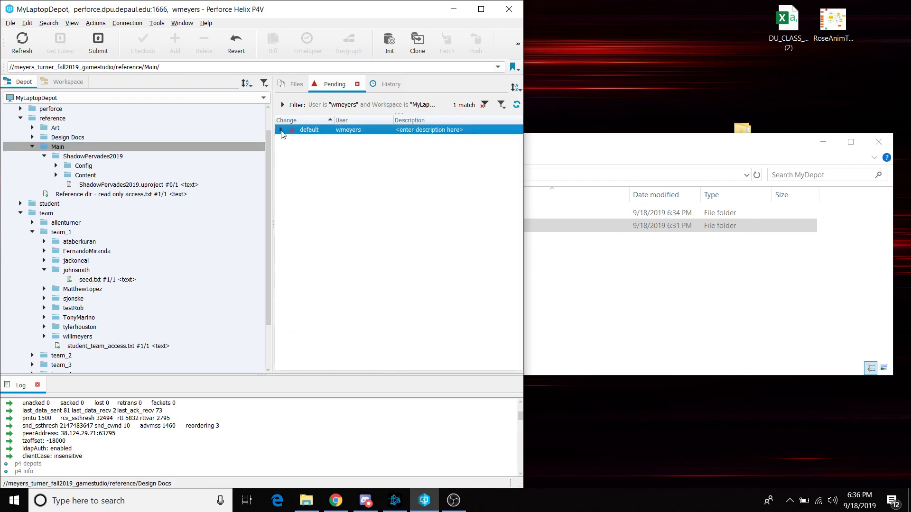
right_click(318, 132)
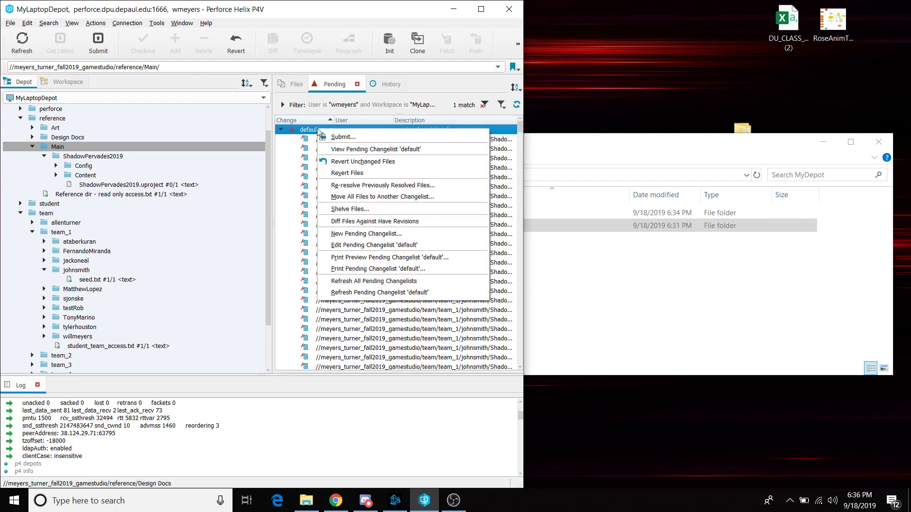
left_click(334, 138)
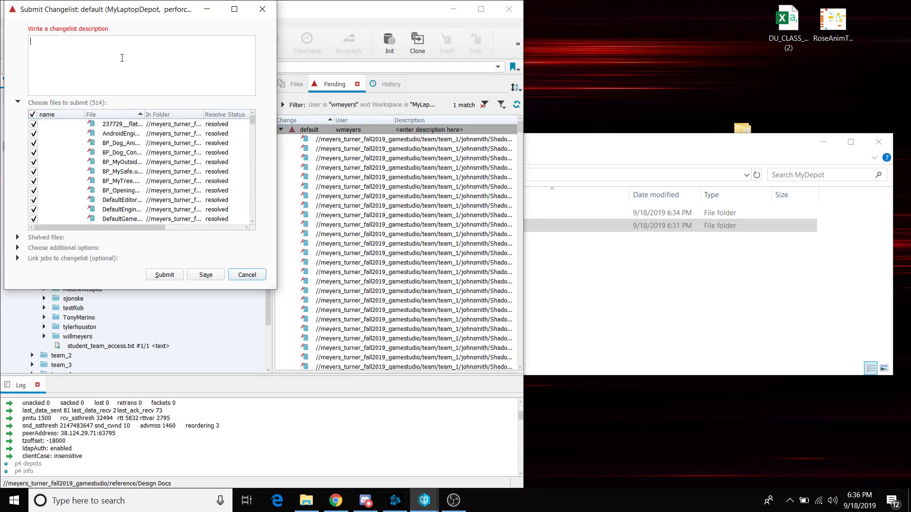
type("Merging from mma")
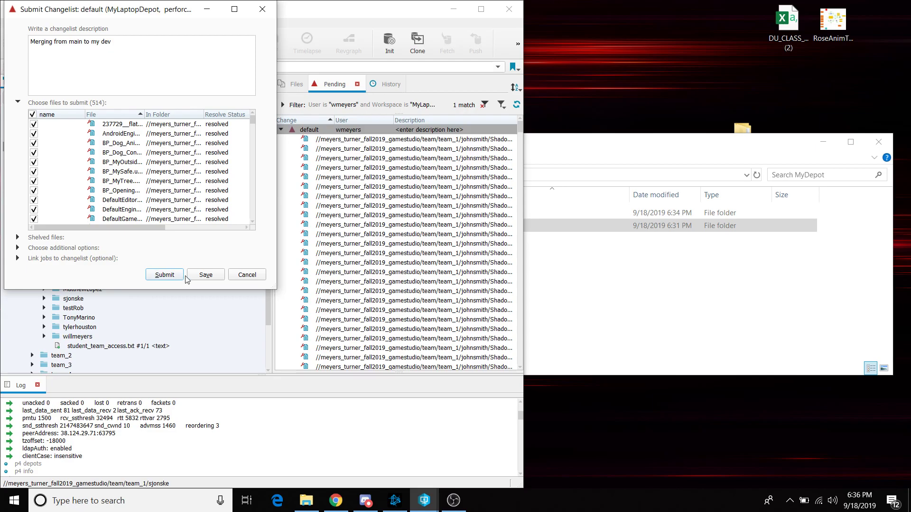
left_click(244, 276)
- Revert all the branched files in the default pending changelist
left_click(280, 130)
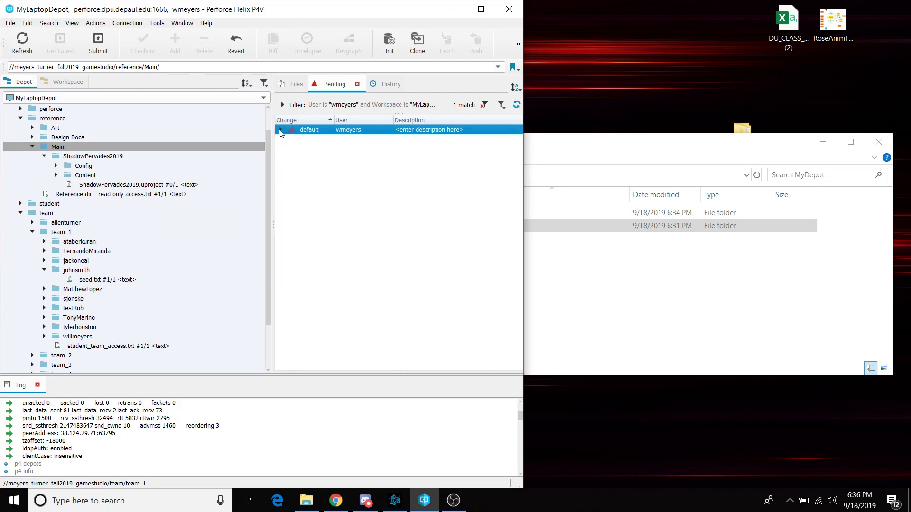
right_click(309, 132)
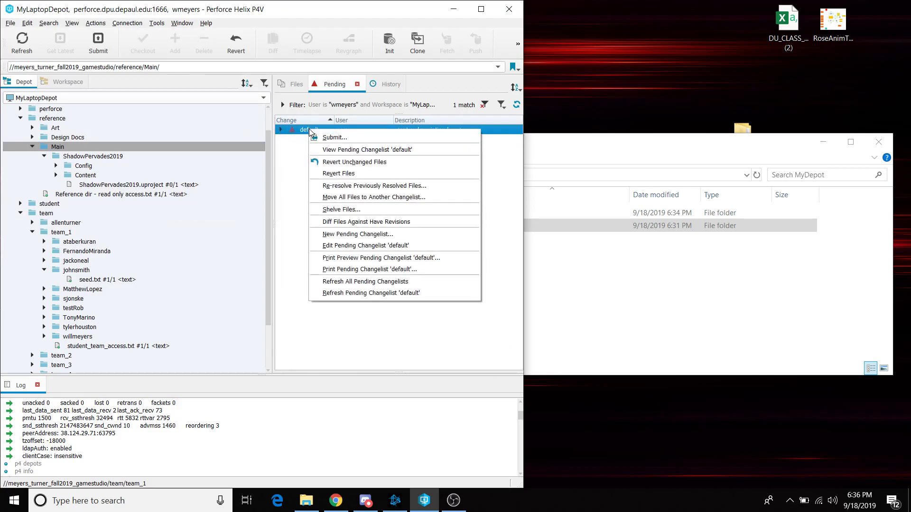
left_click(349, 174)
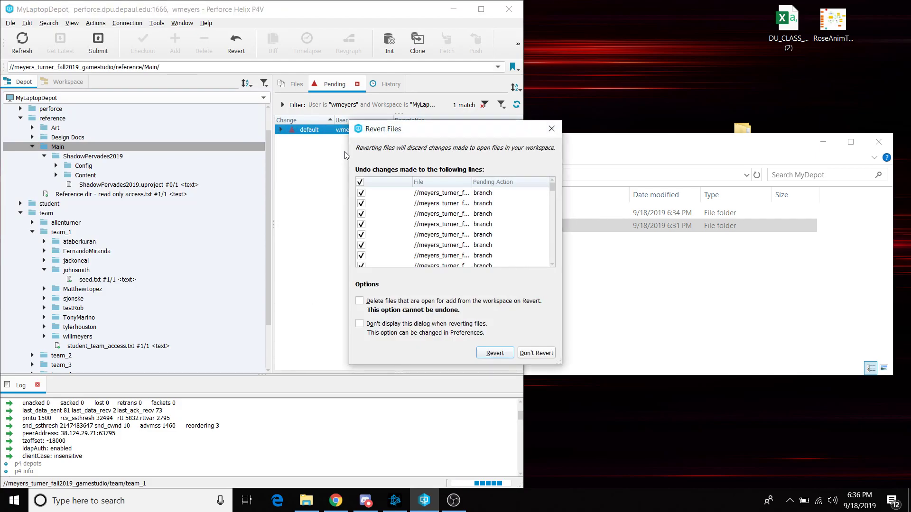
left_click(494, 352)
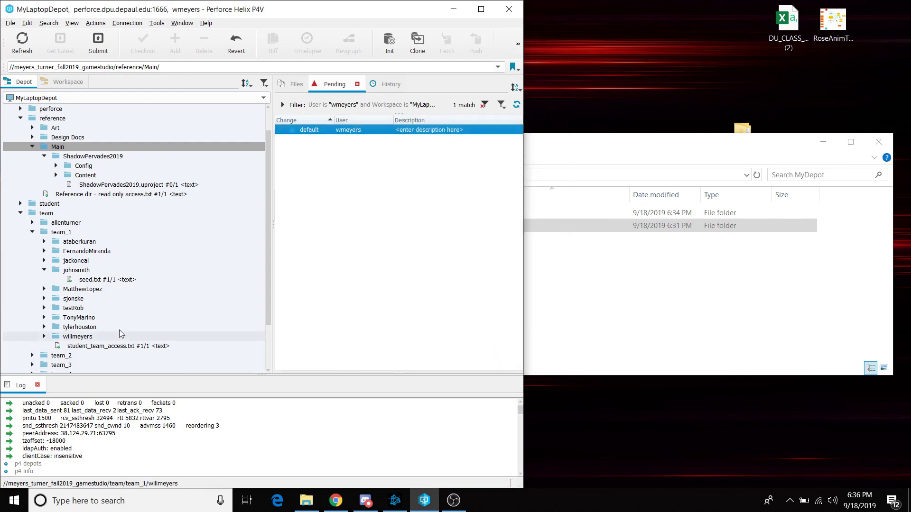
- Expand the existing student folder at the end of team_1's student list and inspect ShadowPervades2019 with its Config and Content folders
scroll(114, 256, "down", 2)
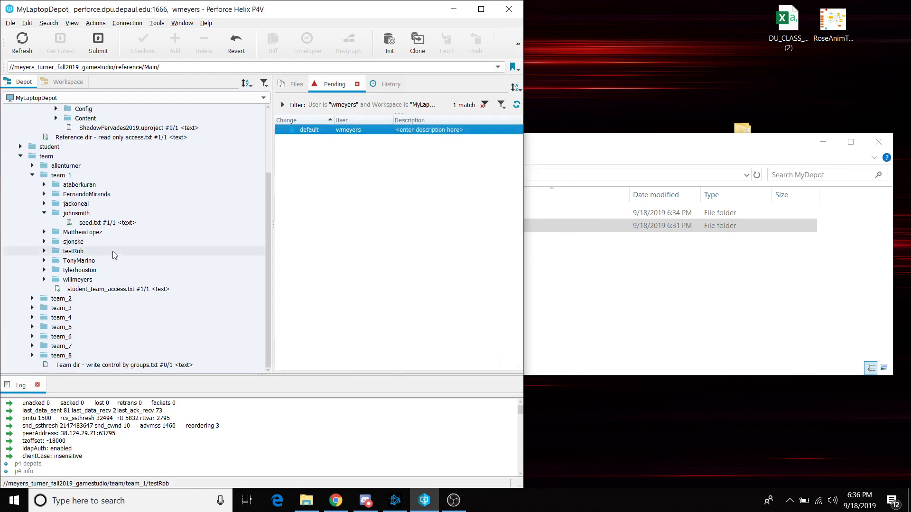
left_click(44, 280)
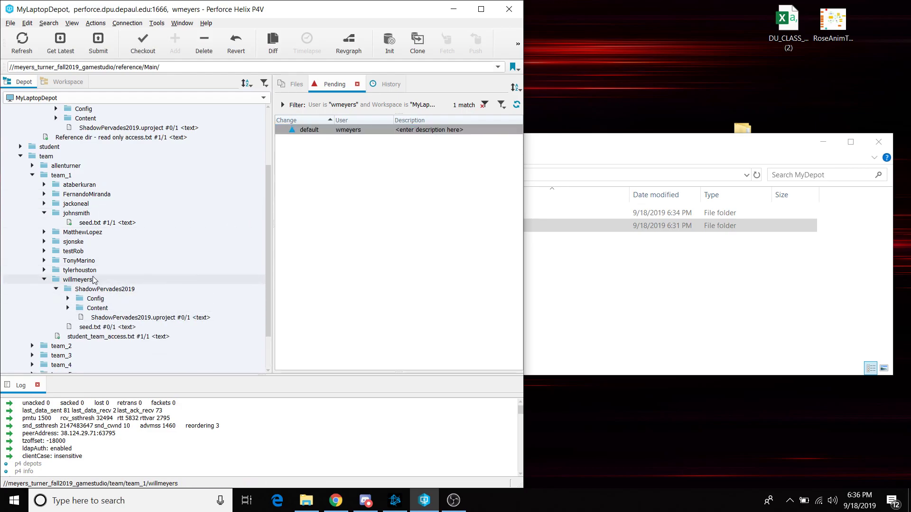
left_click(107, 290)
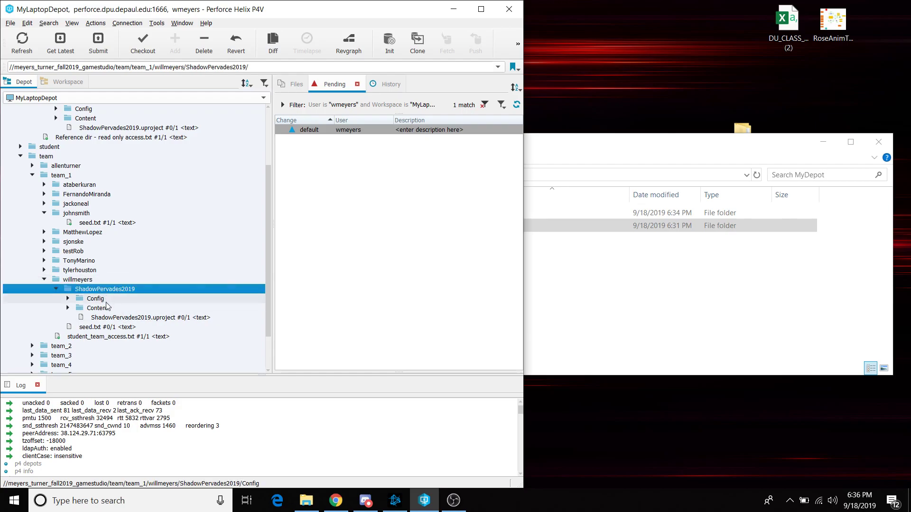
left_click(106, 302)
left_click(109, 308)
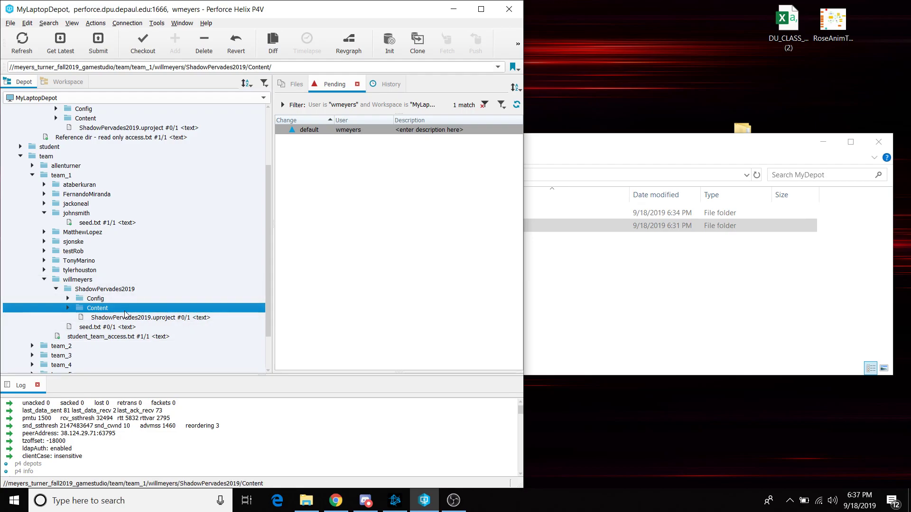
left_click(71, 291)
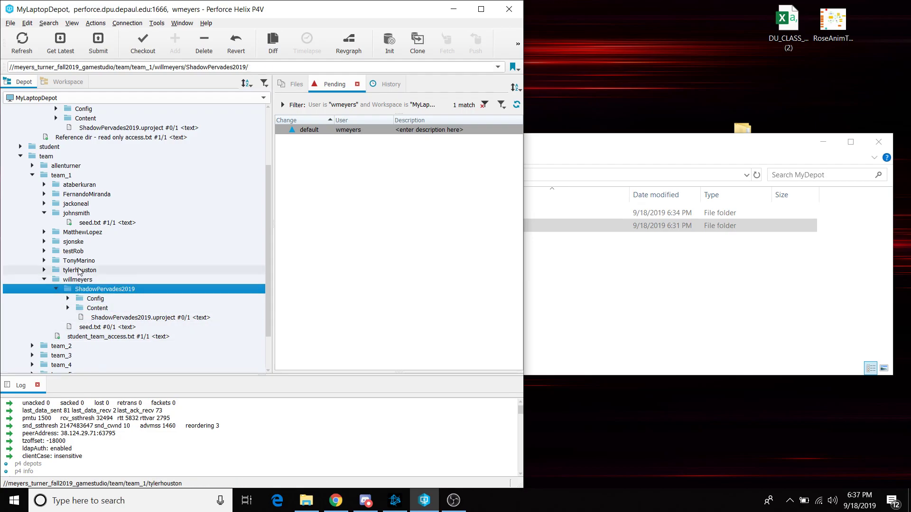
- Switch the active workspace to DepaulDepot and select the student folder containing ShadowPervades2019 under team_1
left_click(83, 98)
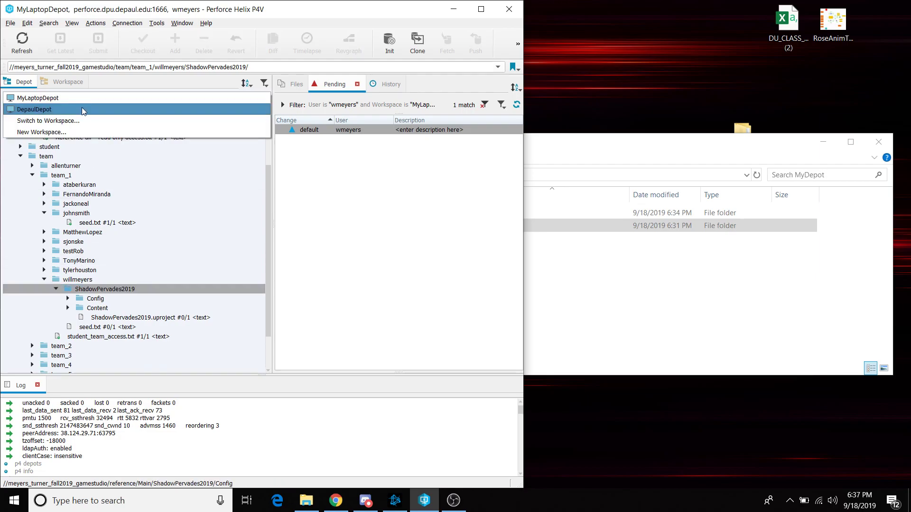
left_click(83, 110)
left_click(77, 280)
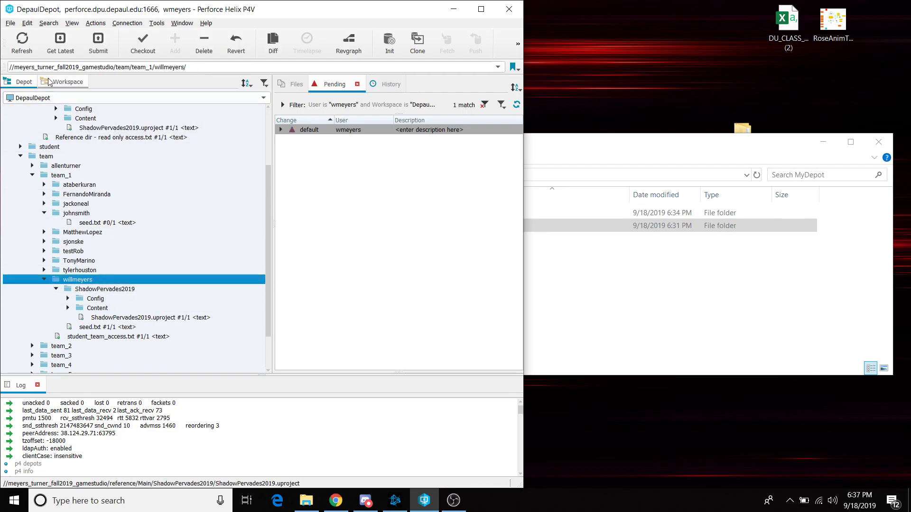
left_click(45, 95)
left_click(63, 97)
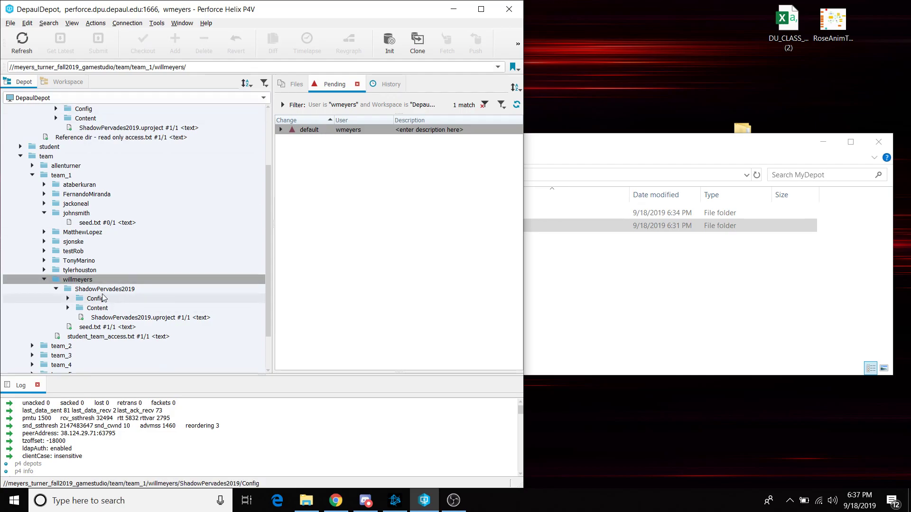
- Examine the student folder's ShadowPervades2019 project by expanding Content, PolyArtWolf and its Textures folder
left_click(69, 308)
scroll(71, 304, "down", 3)
double_click(74, 290)
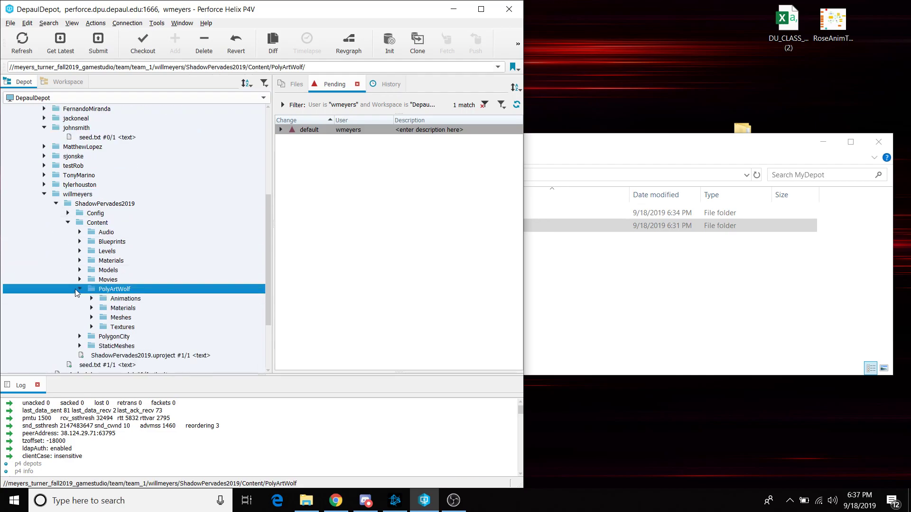
scroll(80, 289, "down", 2)
left_click(91, 269)
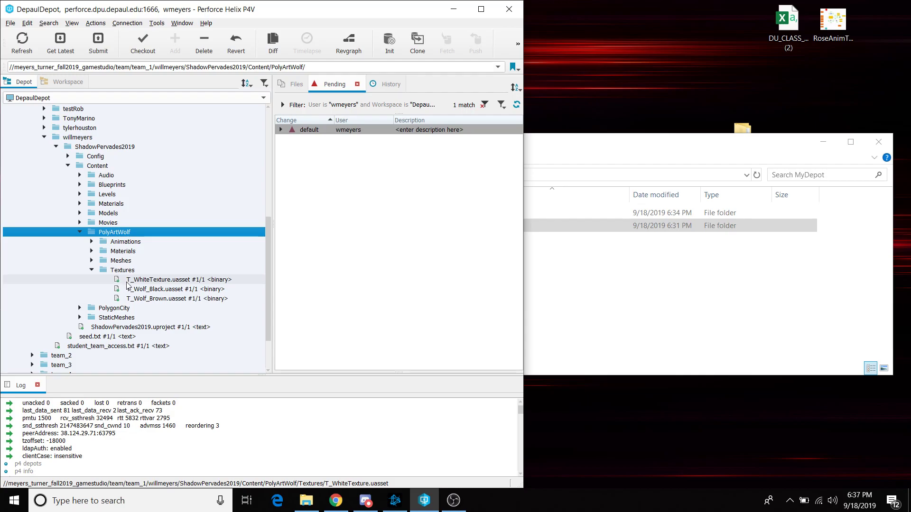
left_click(107, 150)
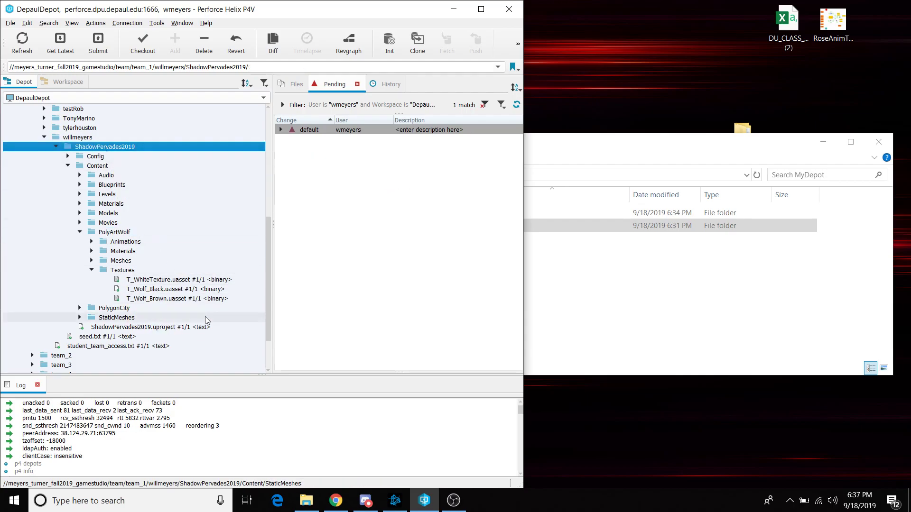
- Open the student folder's ShadowPervades2019.uproject in Unreal Editor and move the File Explorer window out of the way
left_click(181, 328)
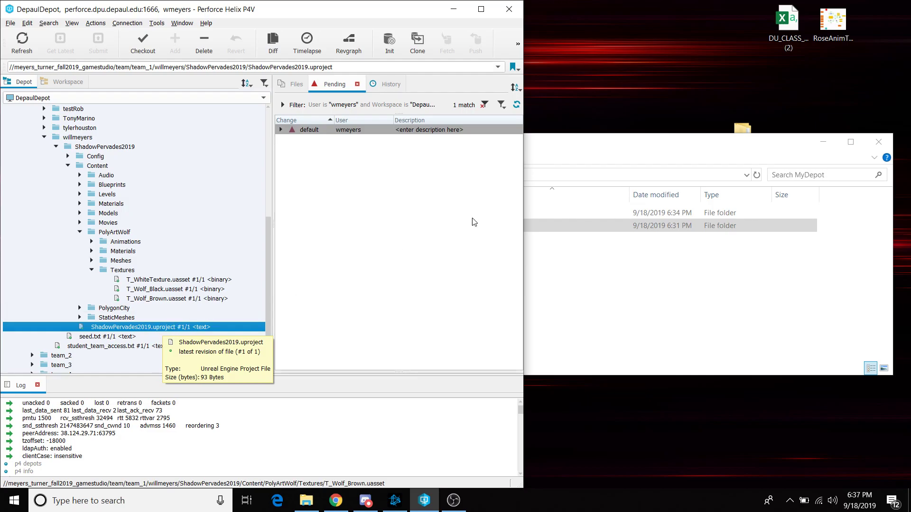
left_click_drag(759, 145, 744, 230)
left_click(808, 231)
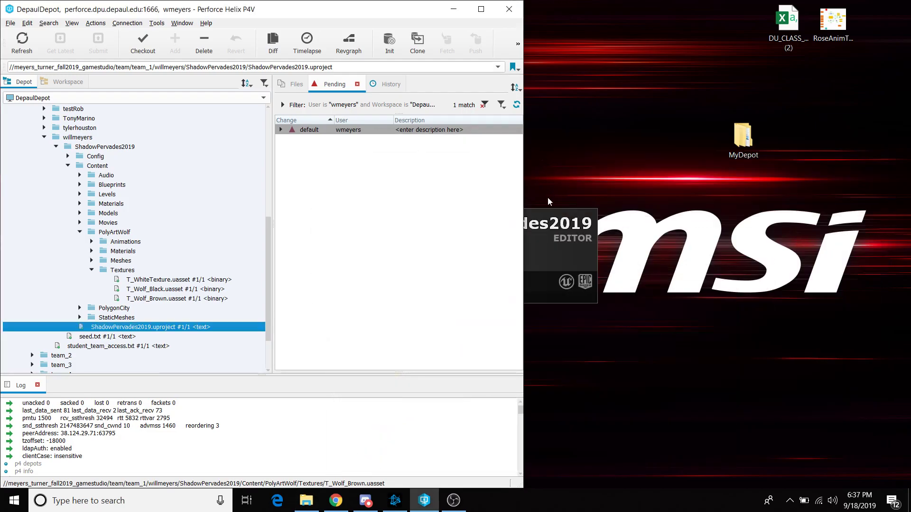
left_click(530, 226)
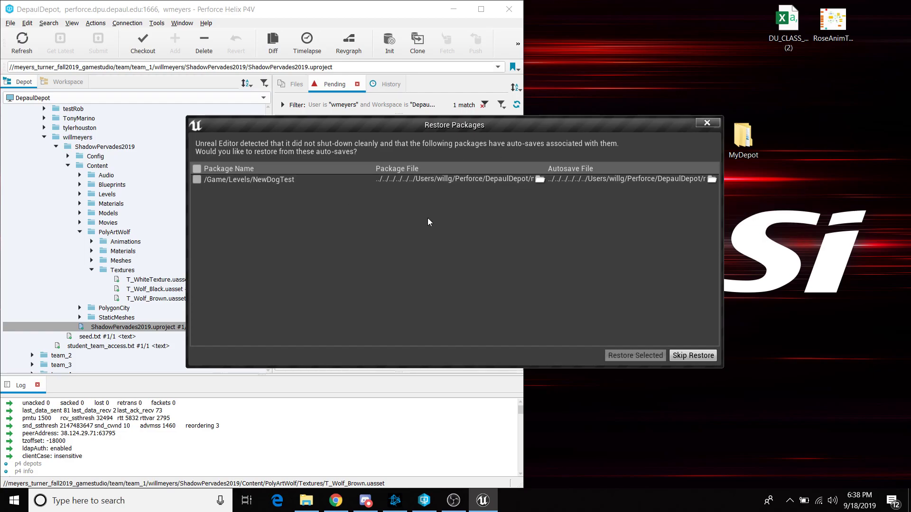
- Skip restoring the auto-saved NewDogTest package and look over the level in the viewport
left_click(679, 355)
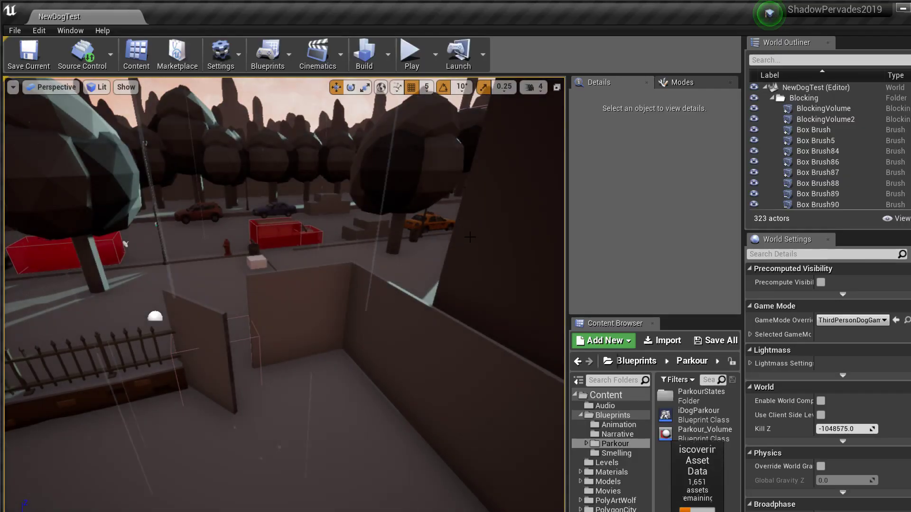
left_click_drag(470, 237, 261, 241)
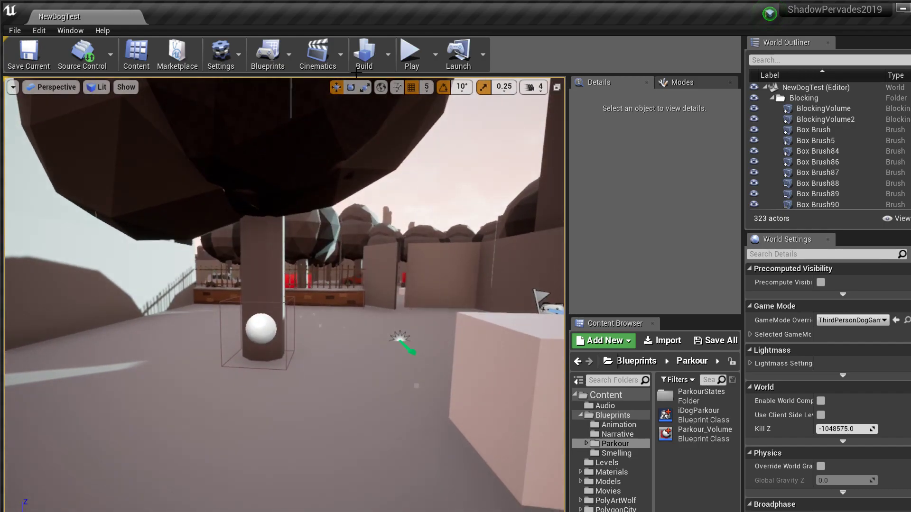
- Open the editor's source control settings and review the provider options, server, user name and available workspaces
left_click(105, 58)
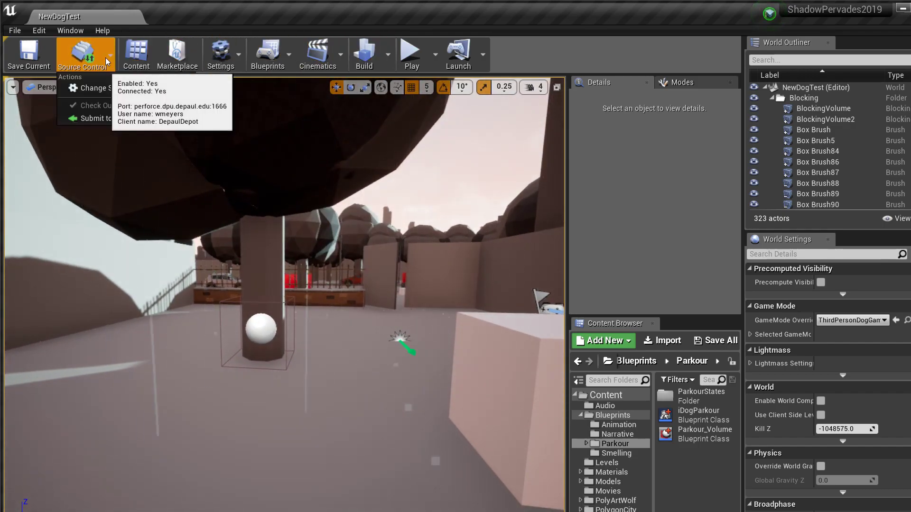
left_click(119, 88)
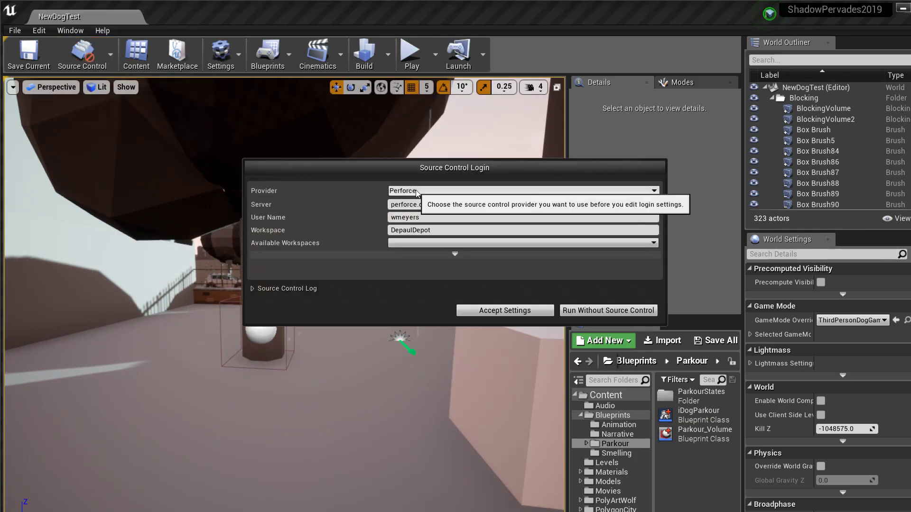
left_click(531, 191)
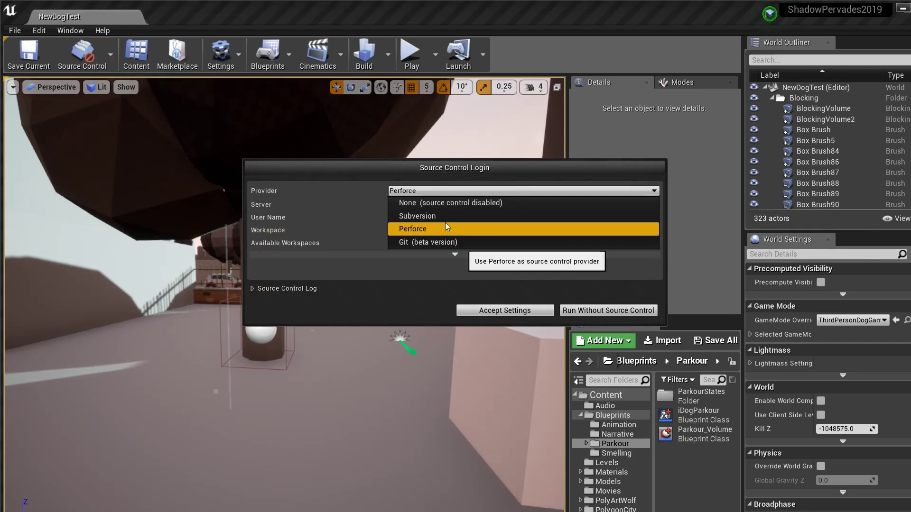
left_click(327, 206)
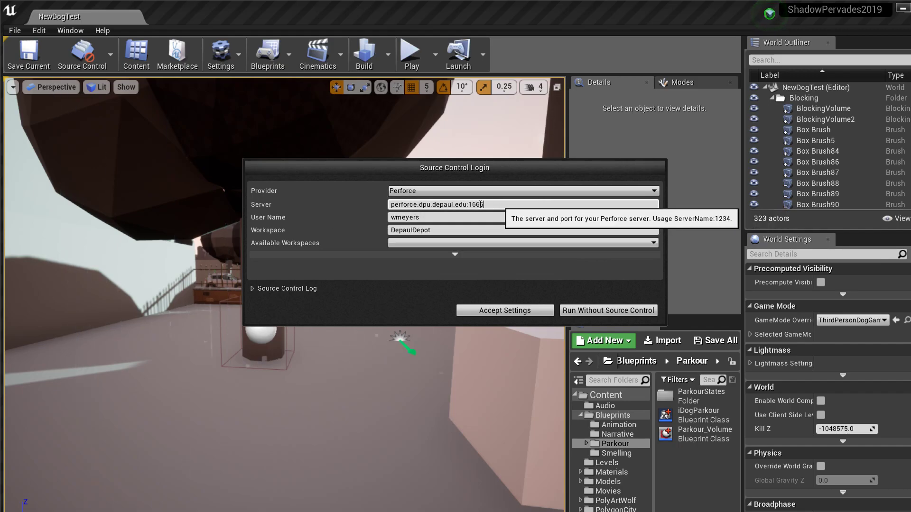
left_click(389, 206)
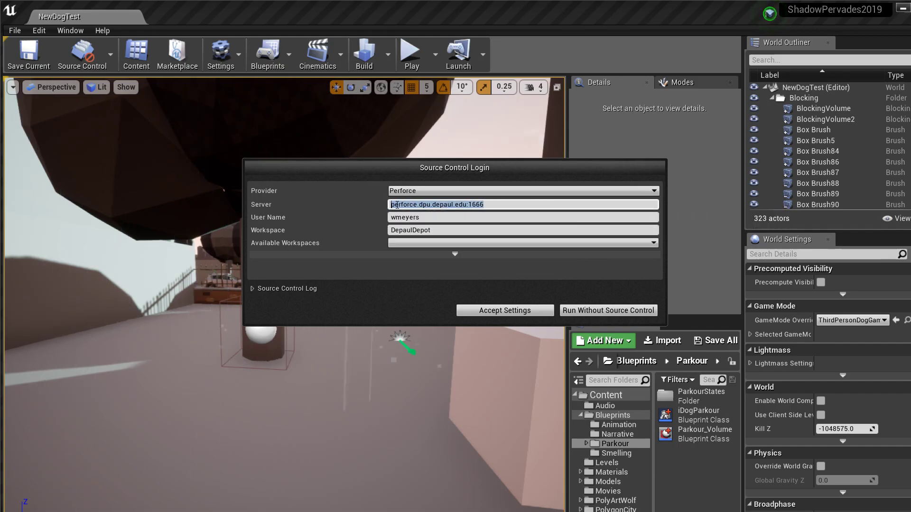
left_click(520, 219)
left_click_drag(520, 220, 372, 217)
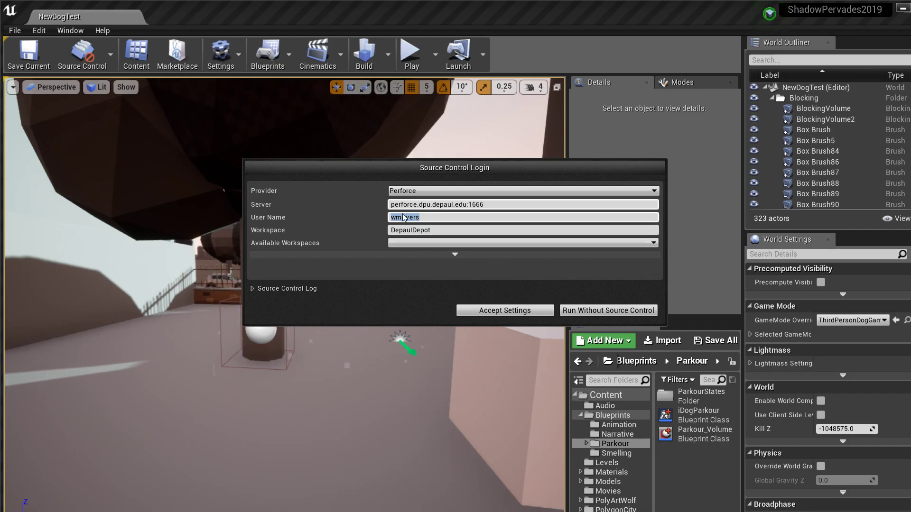
left_click(419, 242)
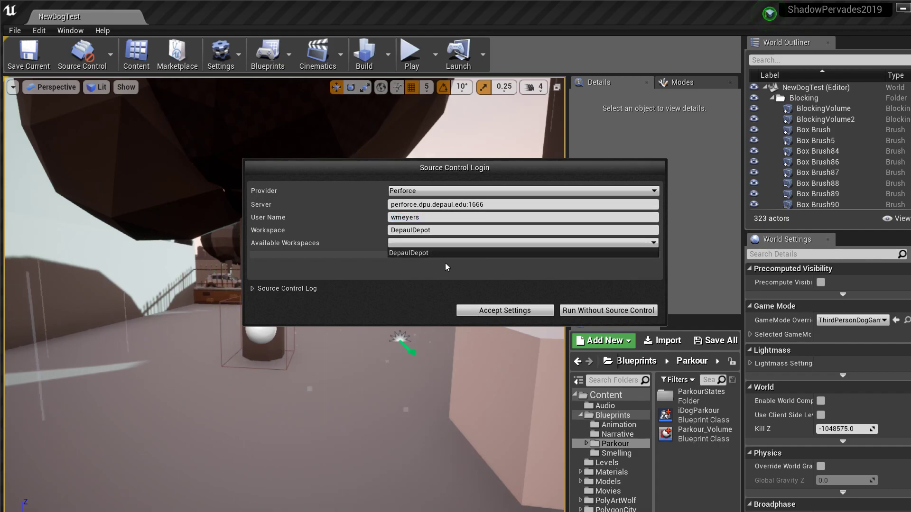
left_click(407, 281)
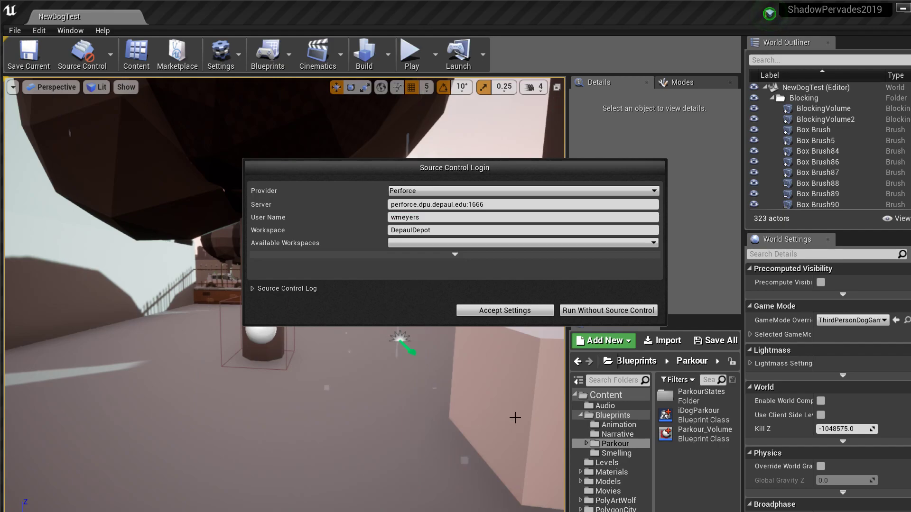
- Switch to P4V to check its connection details, minimize it, and accept the source control settings in Unreal Editor
key("super")
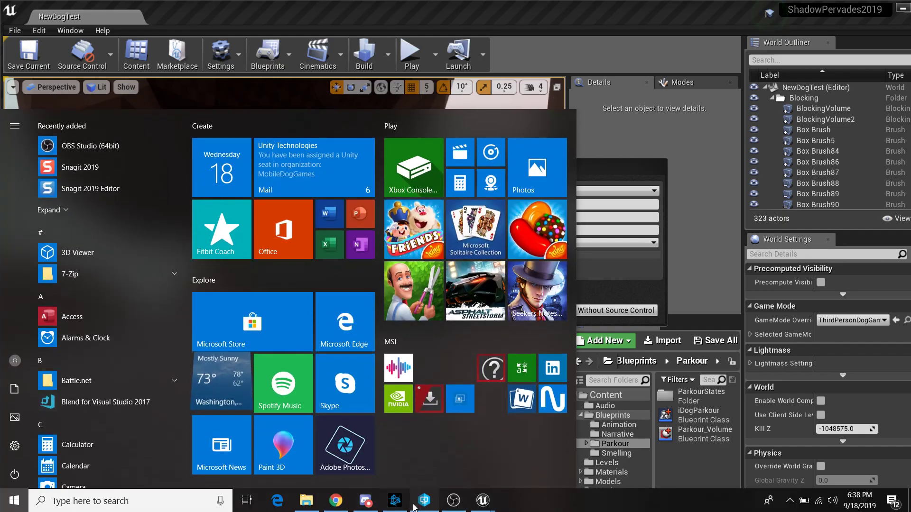
left_click(424, 501)
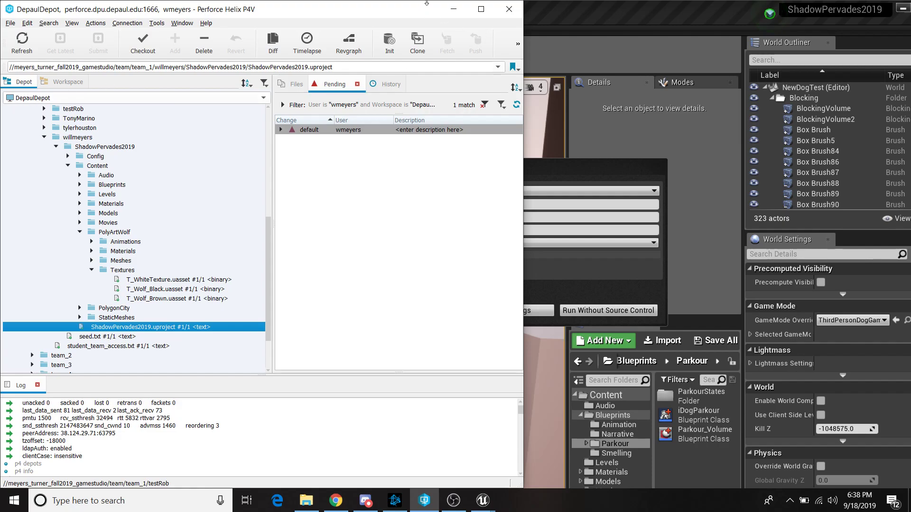
left_click(454, 8)
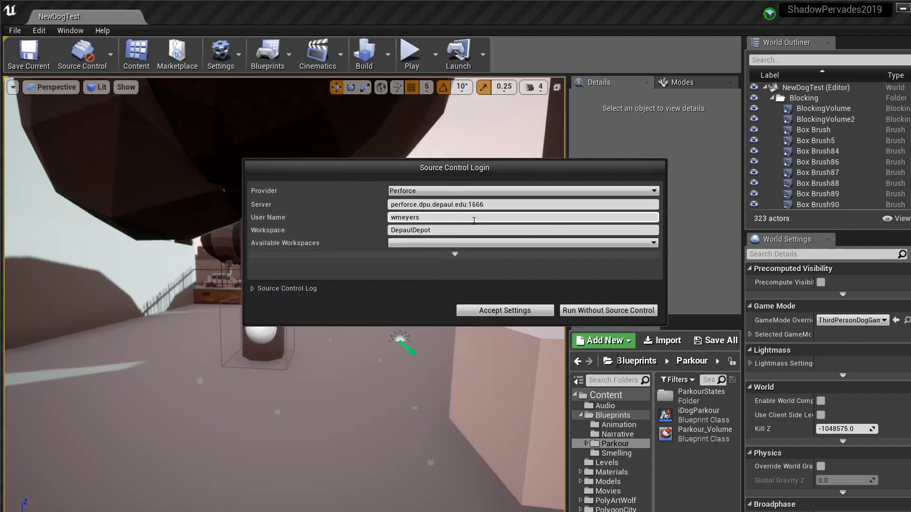
left_click(500, 311)
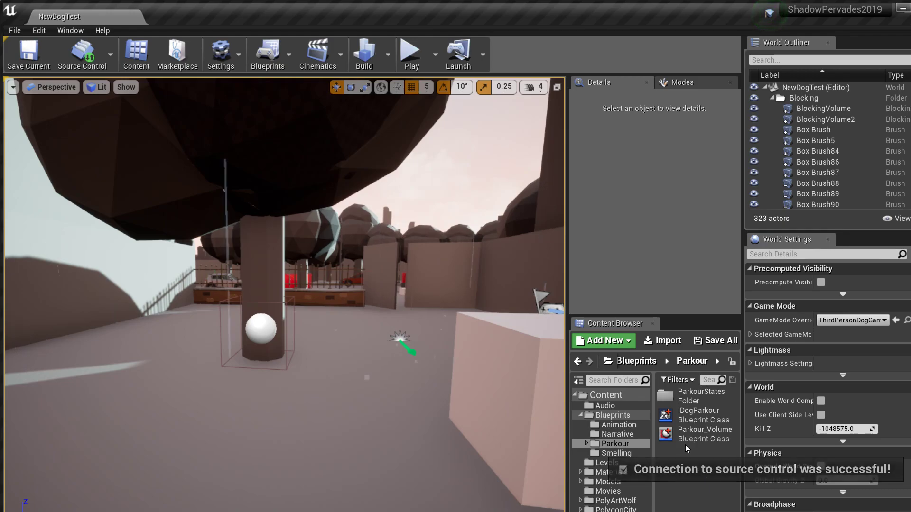
- Make the Content Browser wider and taller, and select the Parkour folder under Blueprints
left_click_drag(568, 257, 499, 259)
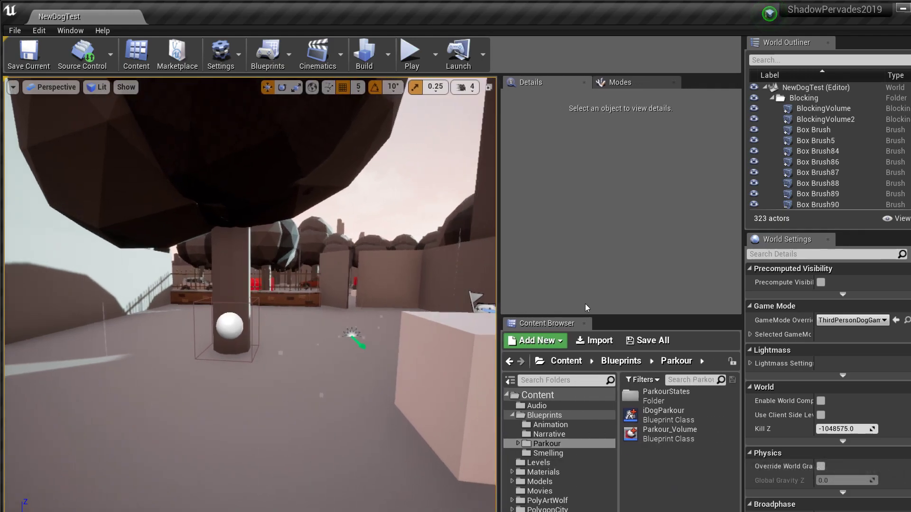
left_click_drag(599, 317, 596, 232)
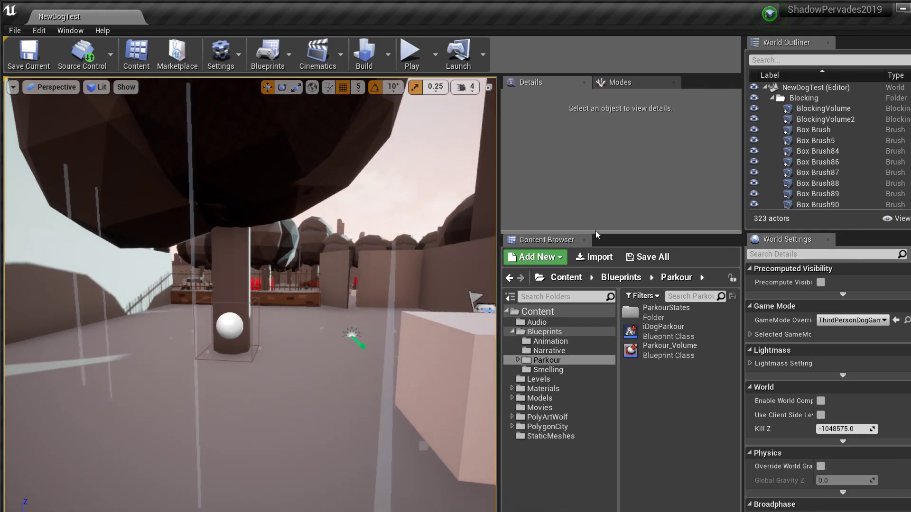
left_click(554, 362)
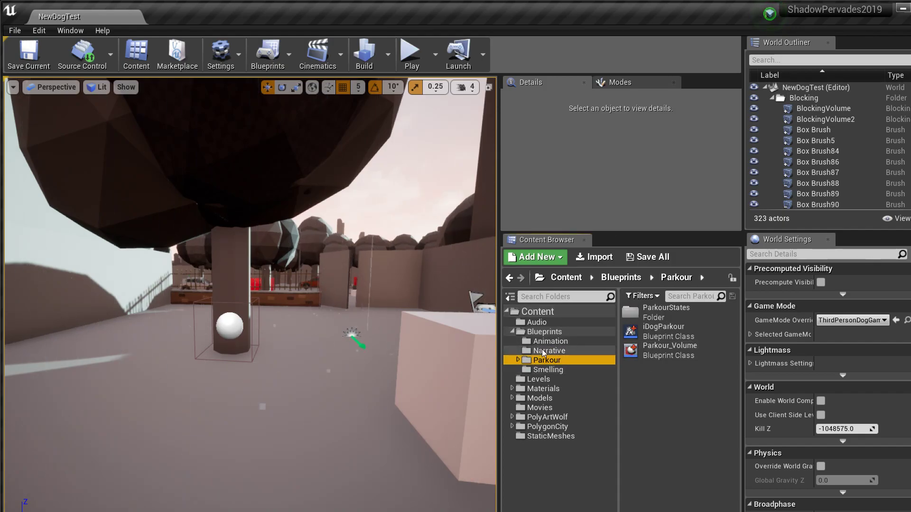
- Select the white cube in the NewDogTest level and move it along the X axis to -540
left_click_drag(316, 312, 386, 328)
left_click(316, 312)
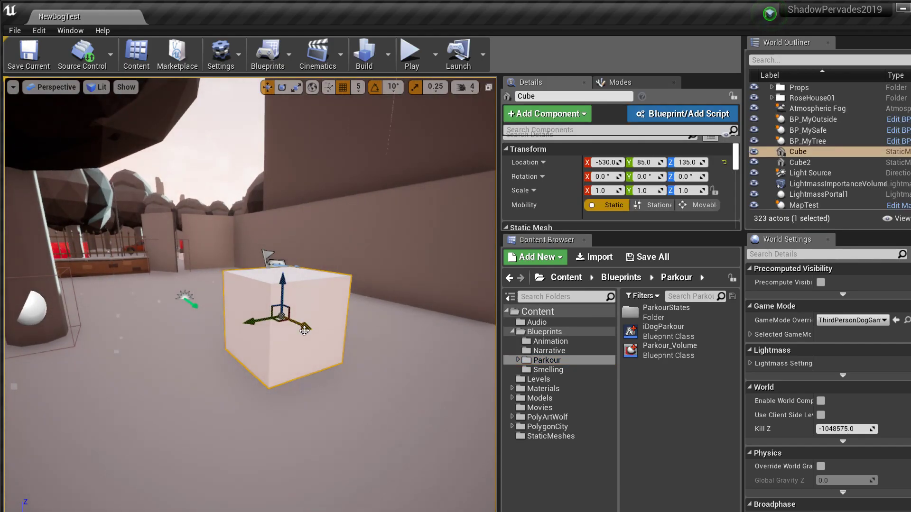
- Open the Levels folder and examine the source control commands for the NewDogTest level, including Check In
left_click(524, 379)
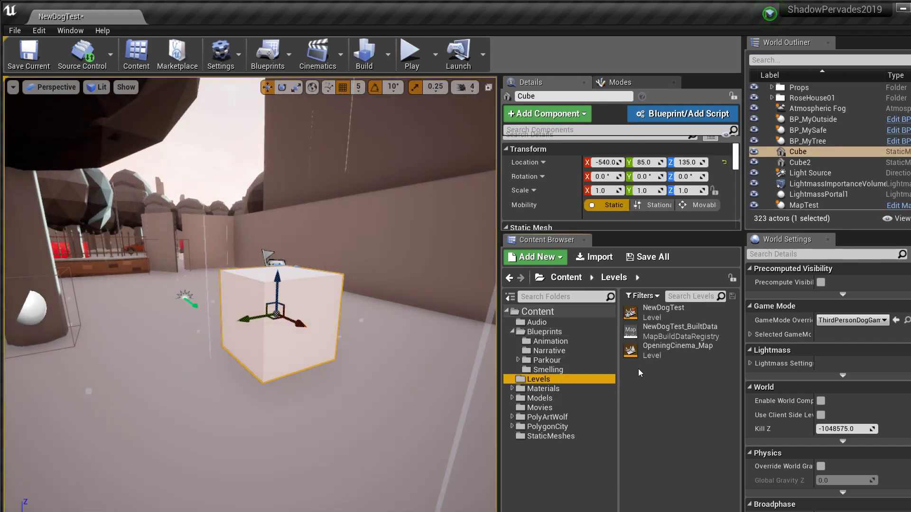
left_click(662, 315)
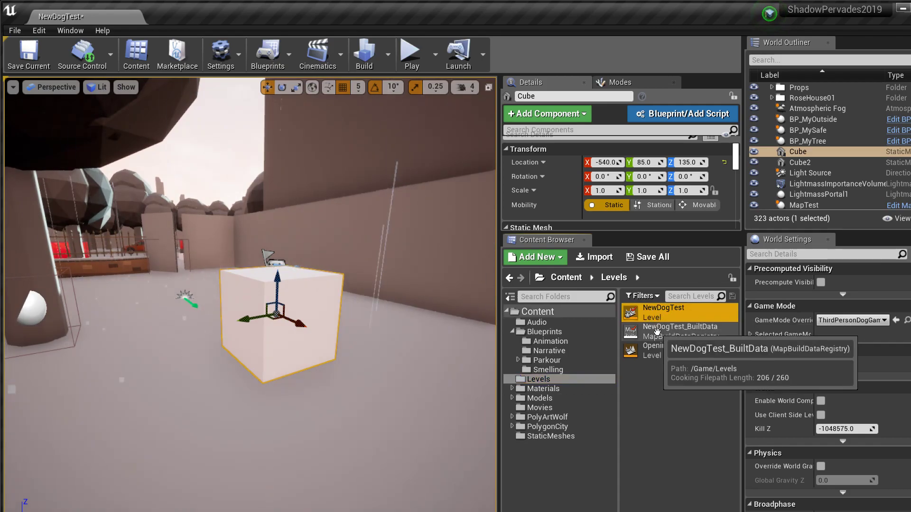
right_click(665, 312)
mouse_move(683, 304)
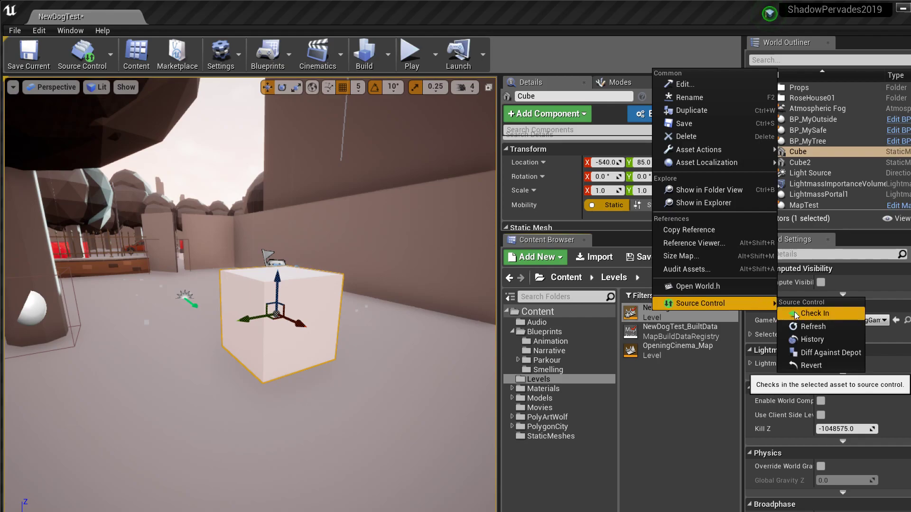
left_click(795, 312)
- Examine the source control commands available for the whole Content folder and dismiss them
left_click(551, 315)
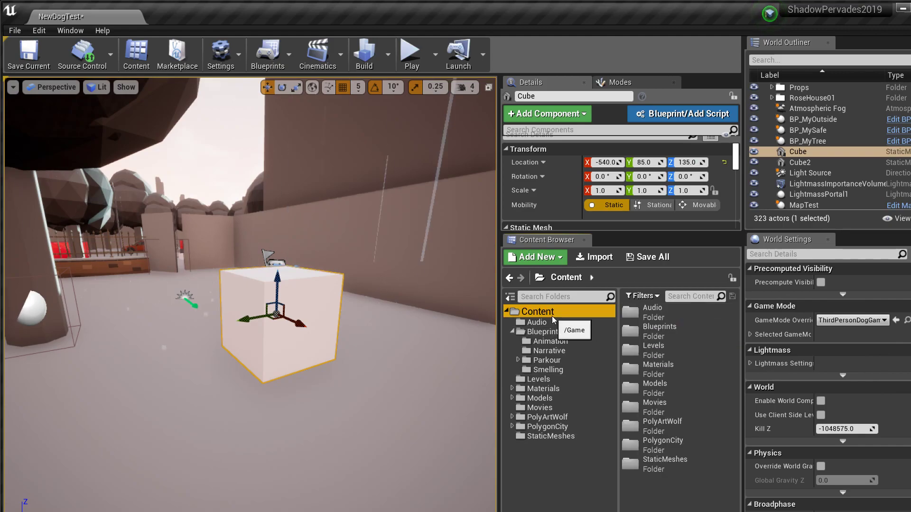
right_click(552, 318)
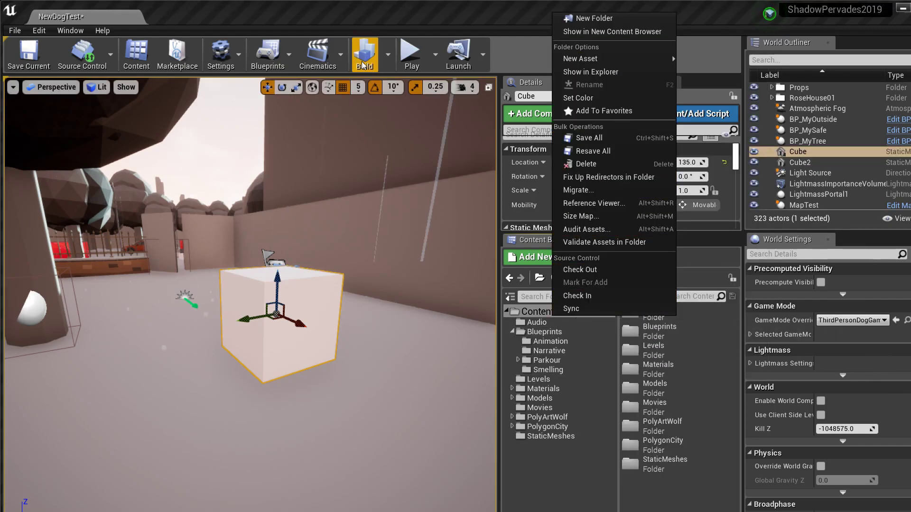
left_click(343, 4)
- Start a submit to source control, save the modified NewDogTest level, and enlarge the Submit Files dialog ready for a changelist description
left_click(110, 56)
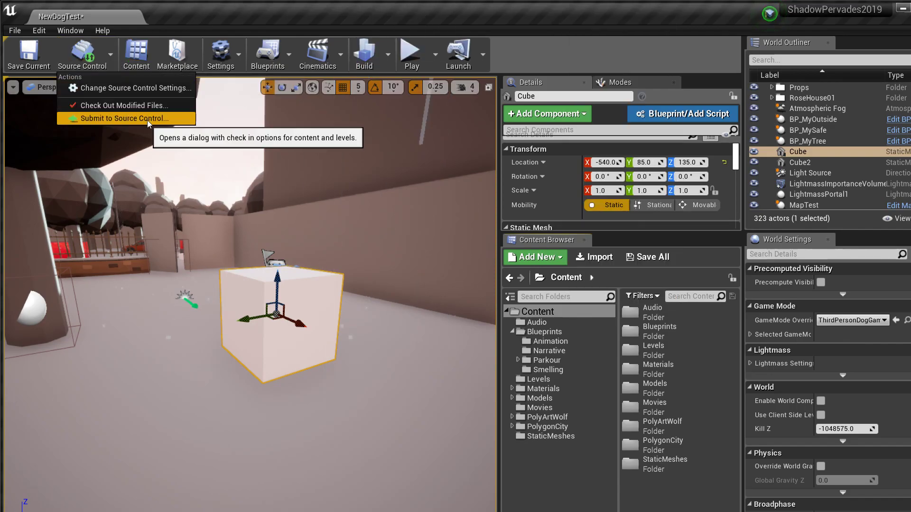
left_click(147, 120)
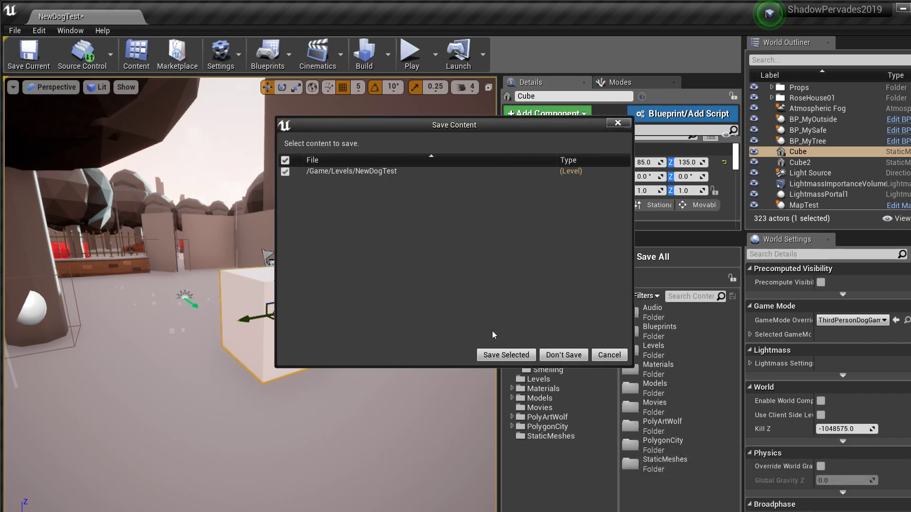
left_click(506, 355)
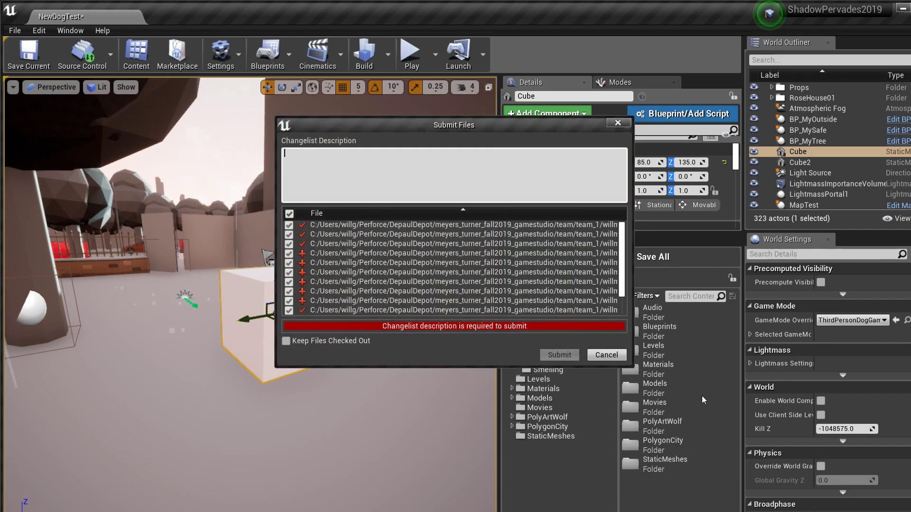
left_click_drag(634, 366, 808, 426)
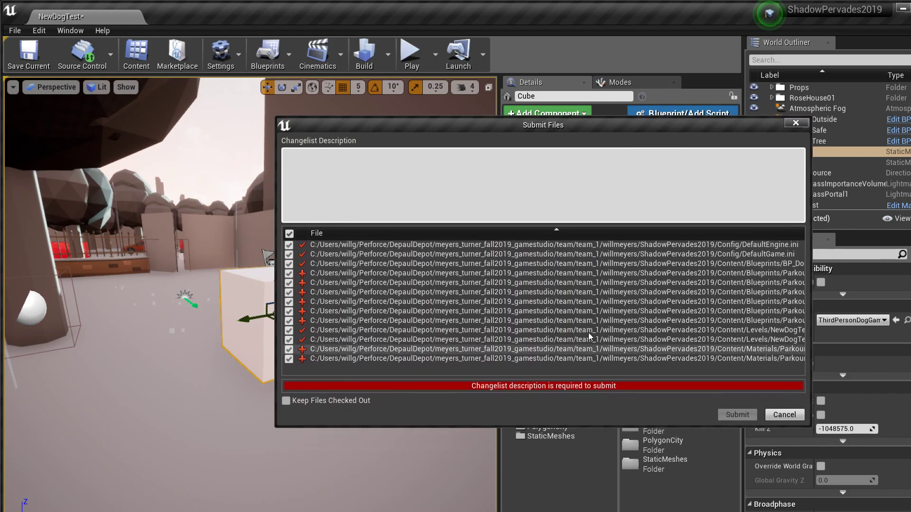
left_click(347, 163)
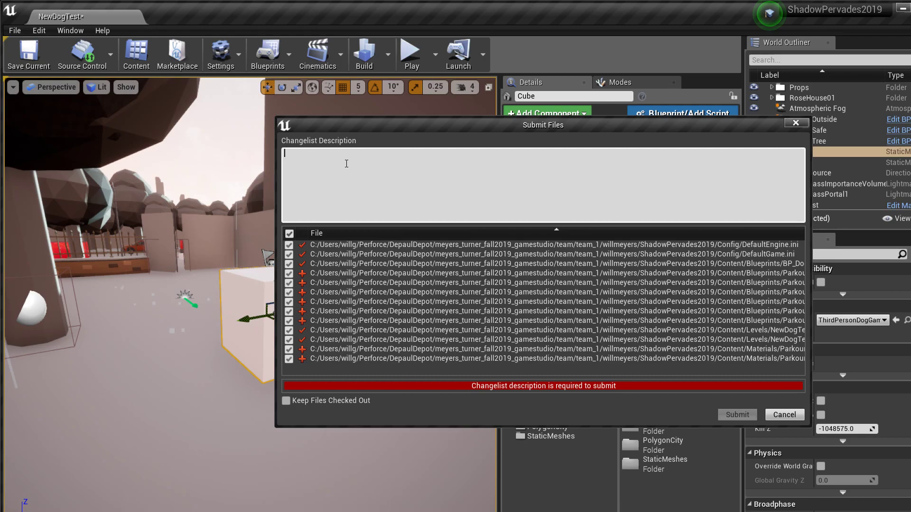
type("P")
type("a")
key("BackSpace")
key("BackSpace")
type("Parkour edits")
key("BackSpace")
key("BackSpace")
key("BackSpace")
key("BackSpace")
key("BackSpace")
key("BackSpace")
key("BackSpace")
key("BackSpace")
key("BackSpace")
key("BackSpace")
key("BackSpace")
key("BackSpace")
- Begin the changelist description with "Changes Made:", a blank line, and the line "- Created new Parkour Volumes for climbing."
type("Changes Ma")
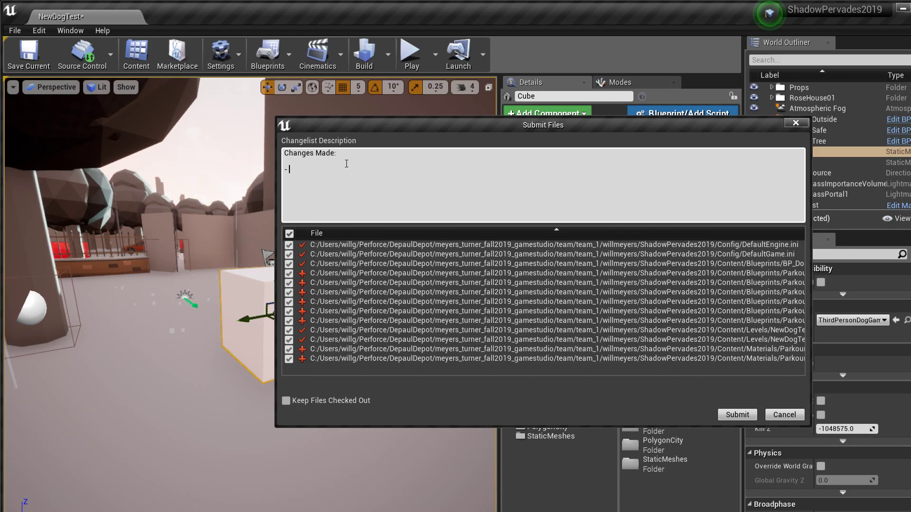
type("de:")
key("Return")
key("Return")
type("- Added")
key("BackSpace")
key("BackSpace")
key("BackSpace")
type("Created new Parkour Volumes for climbing. ")
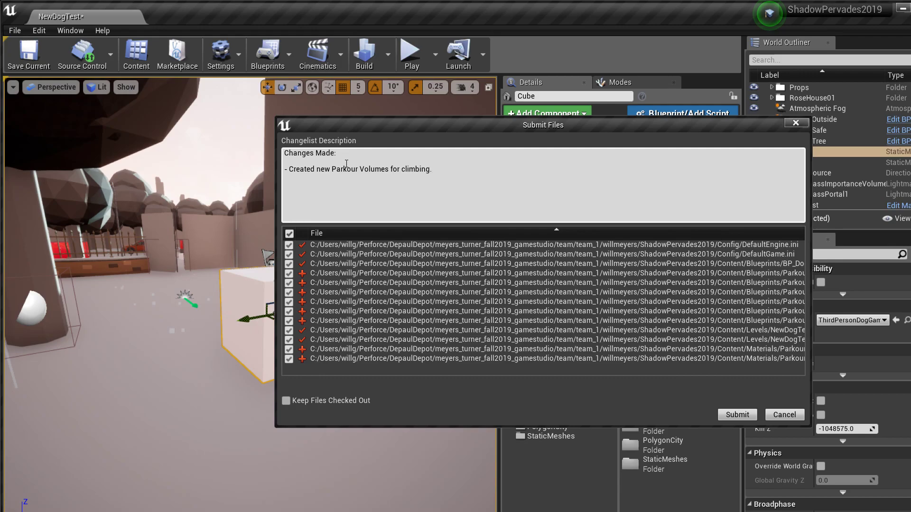
- Add the lines "- Added new interface controls for parkour mode for rose" and "- Added new blueprints ParkourStates(Normal, Climb),", widening the dialog to read full file paths
type("- Added new interface controls for parkour mode for rose - ")
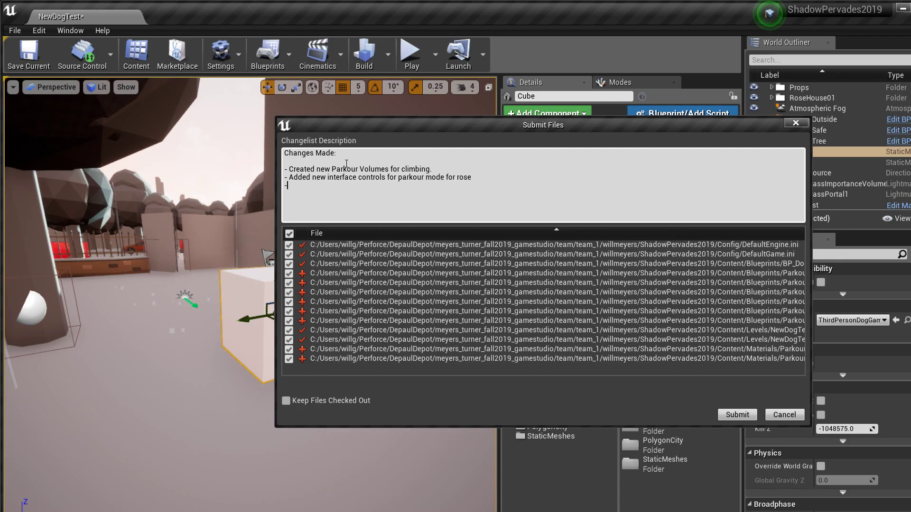
type("Added new blueprints")
left_click_drag(275, 206, 110, 216)
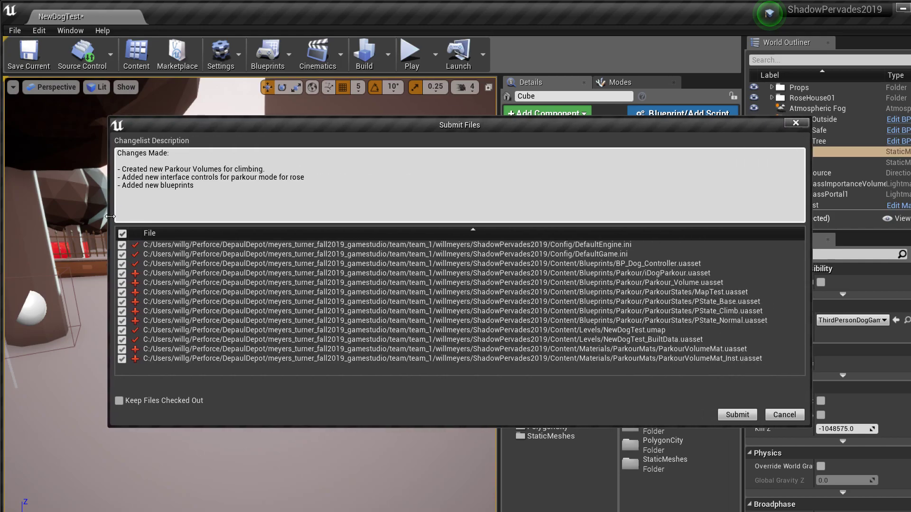
type("s ParkourStates(Normal, Climb),")
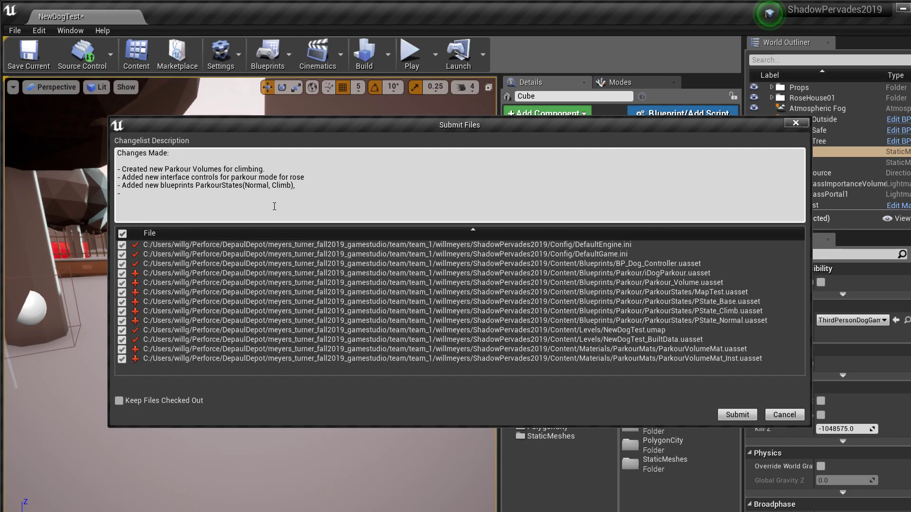
- Finish the changelist description with the lines "- Created Parkour Volume matrial" and "- Cleaned up the Dog controller."
type("Created Parkour Volume matrial")
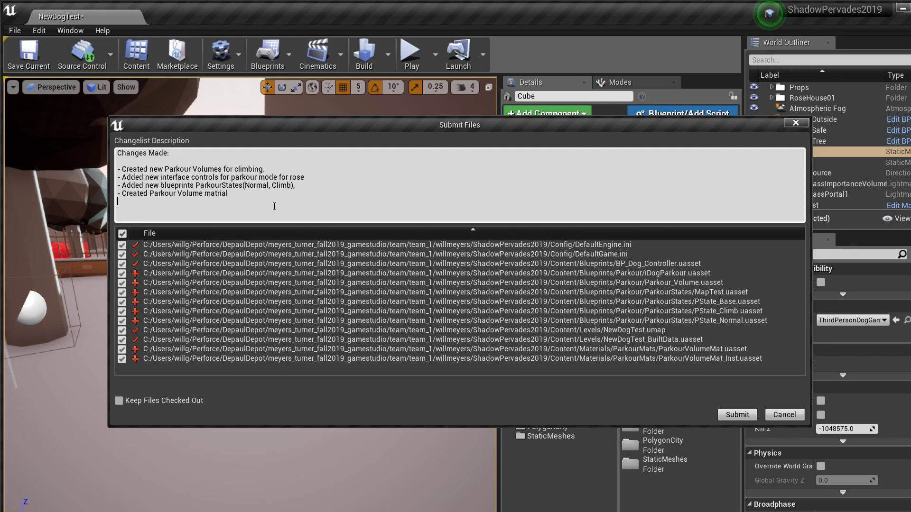
type(" - Cleaned up the Dog controller.")
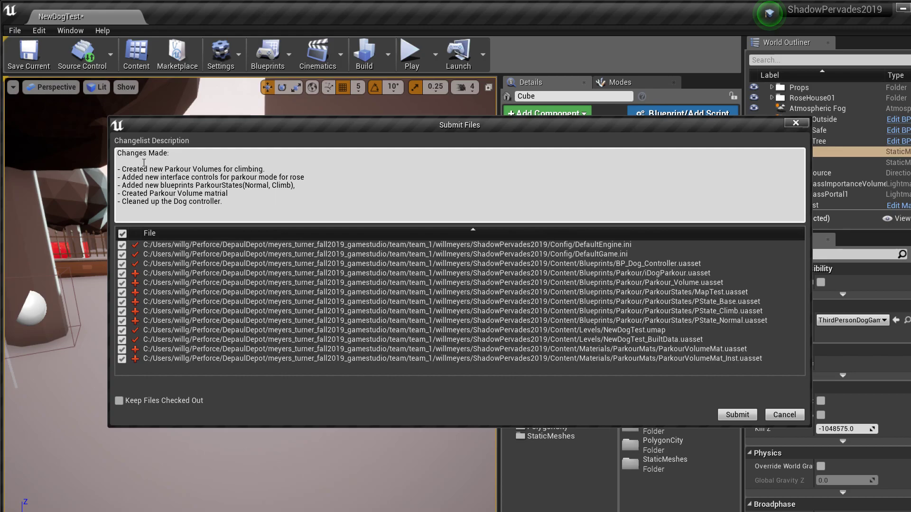
- Submit the described changelist with all checked files to source control and switch to P4V
left_click(720, 410)
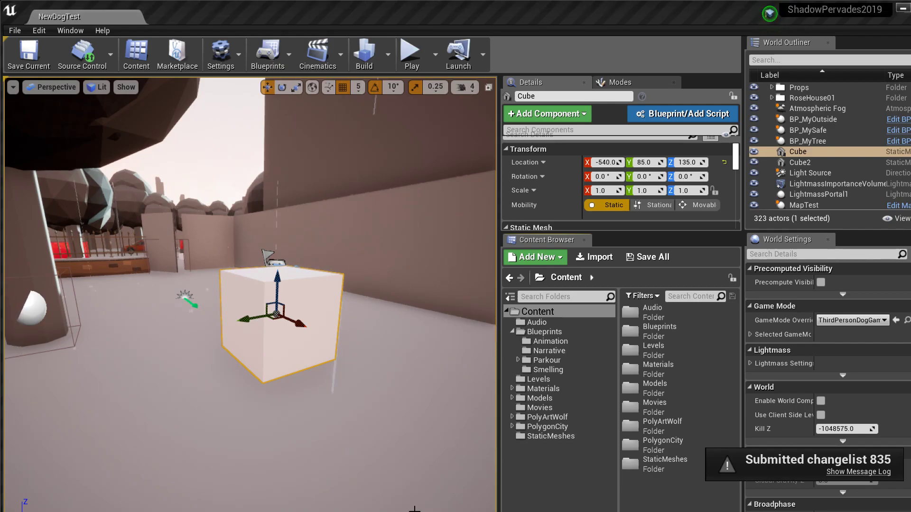
key("super")
left_click(424, 500)
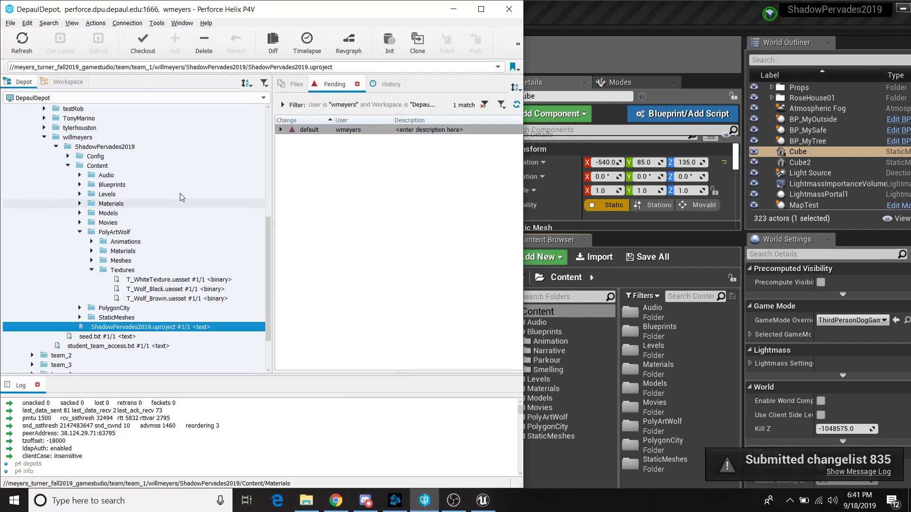
- Examine the submission history of the ShadowPervades2019 folder, including changelists 587 and 835, and return to Unreal Editor
left_click(72, 23)
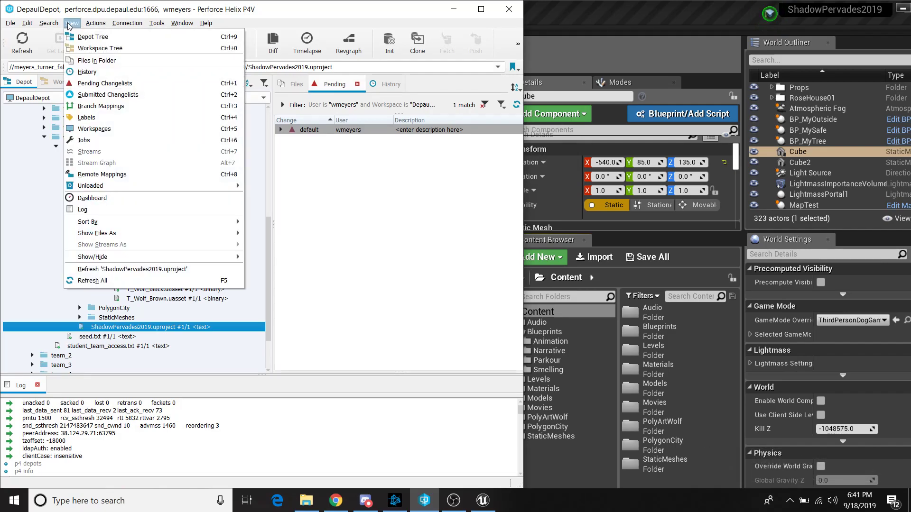
left_click(86, 71)
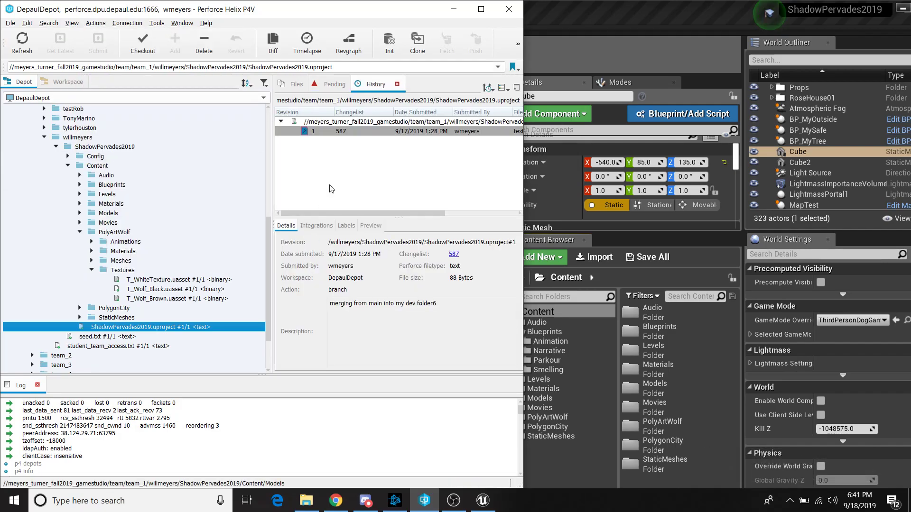
left_click_drag(524, 119, 671, 119)
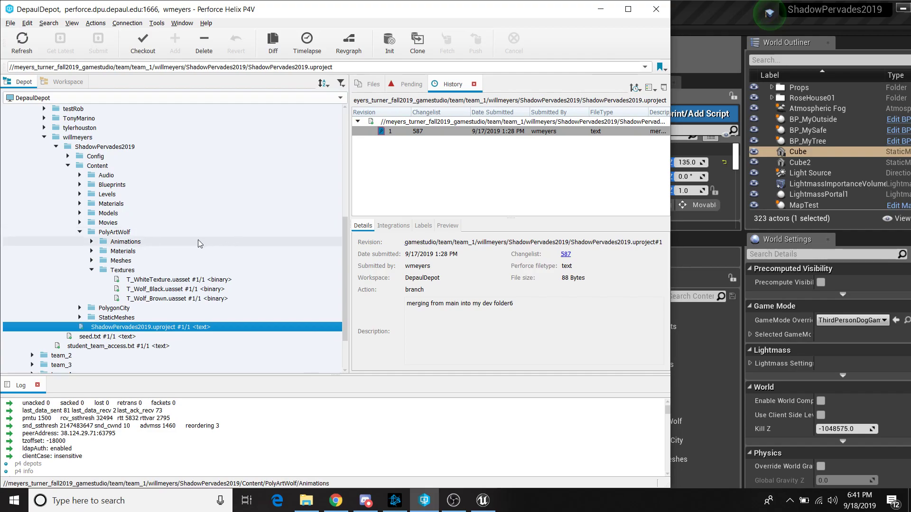
left_click(105, 147)
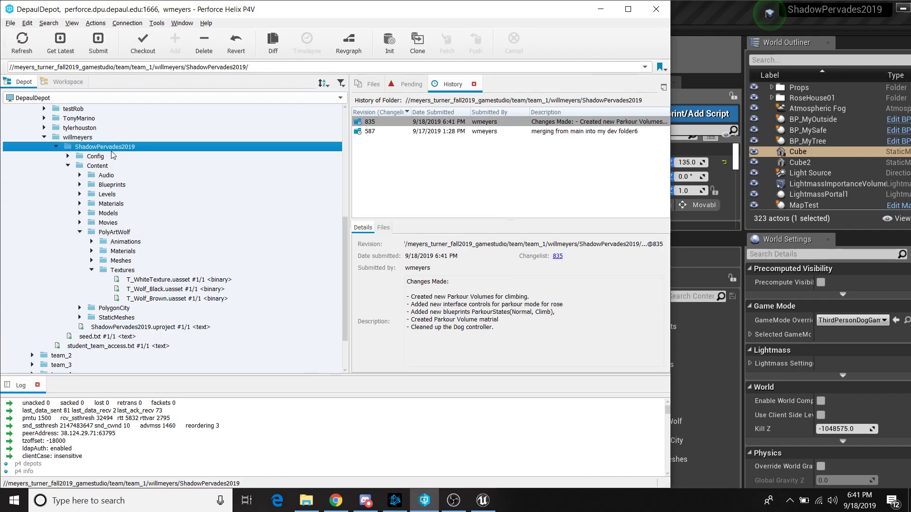
left_click(522, 131)
left_click(589, 124)
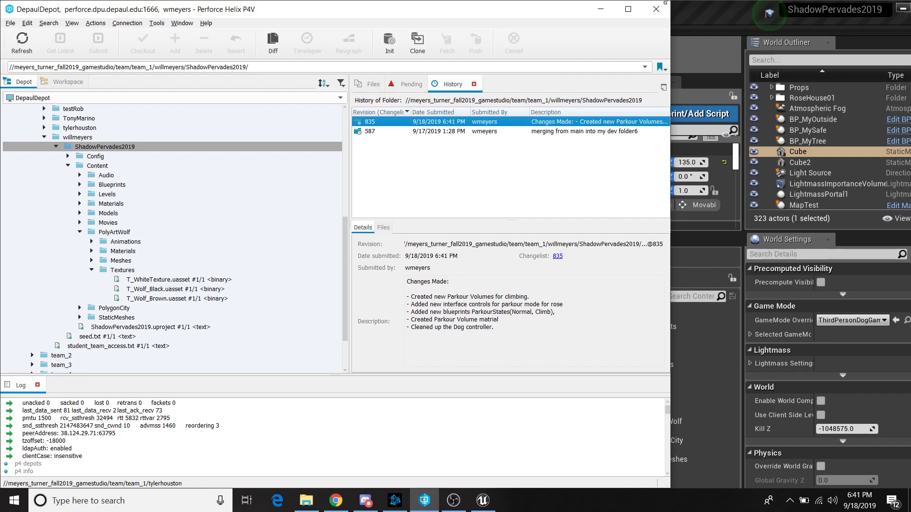
left_click(600, 9)
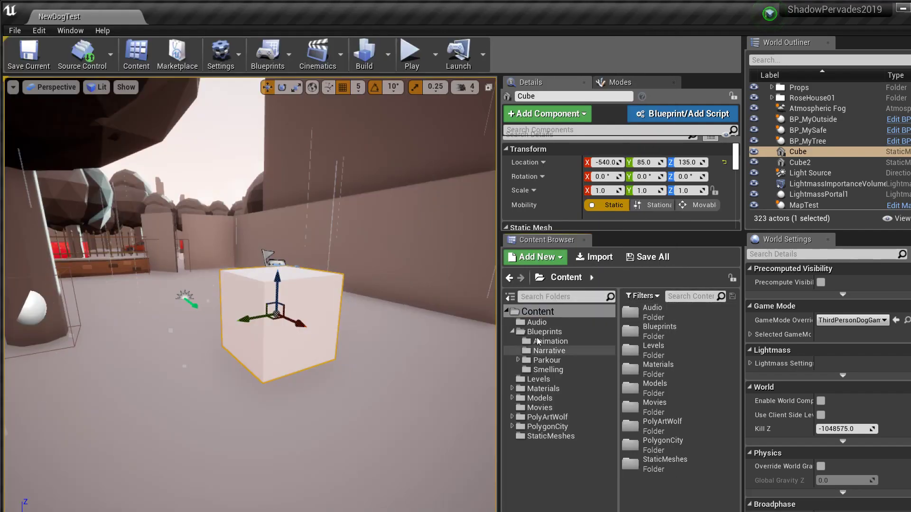
- Widen the Content Browser, narrow its folder tree, and open the Levels folder
left_click_drag(499, 323, 436, 323)
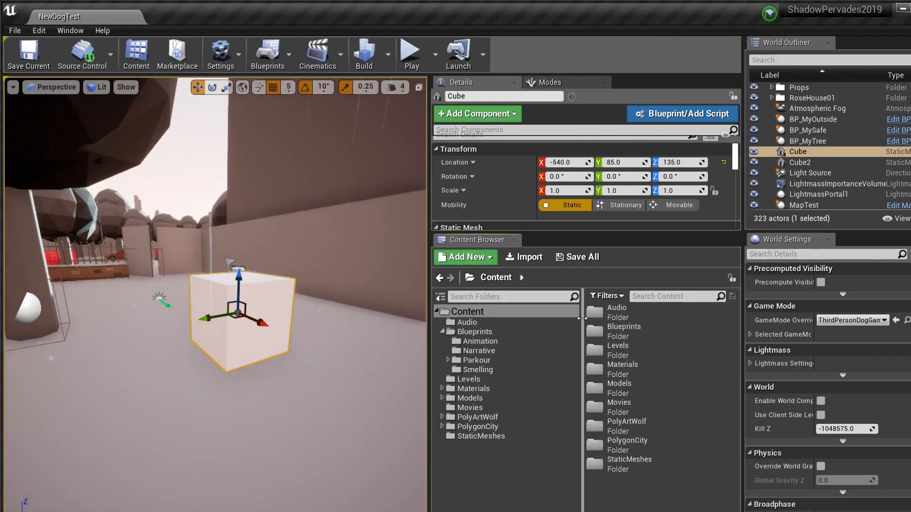
left_click_drag(582, 323, 553, 328)
left_click(476, 379)
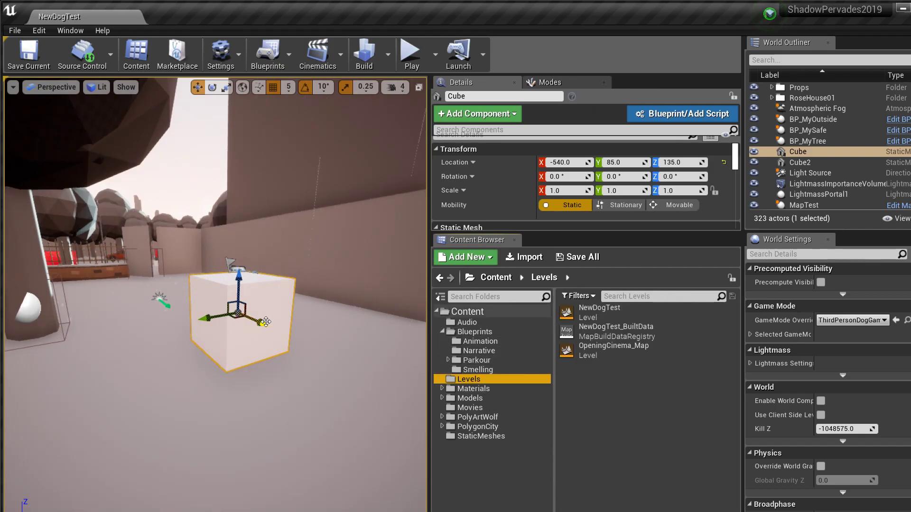
- Move the cube to Y 235 and save the level, checking out NewDogTest and NewDogTest_BuiltData
left_click_drag(214, 322, 47, 336)
key("s")
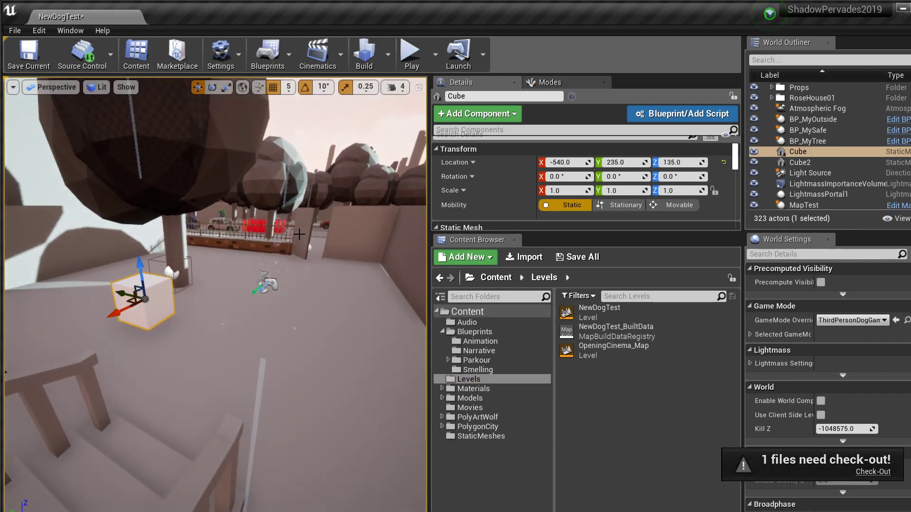
key("ctrl+s")
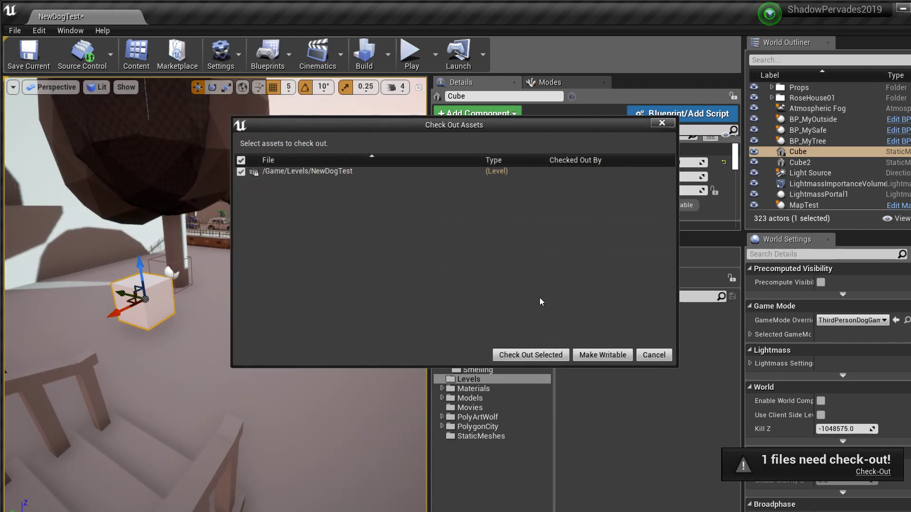
left_click(528, 355)
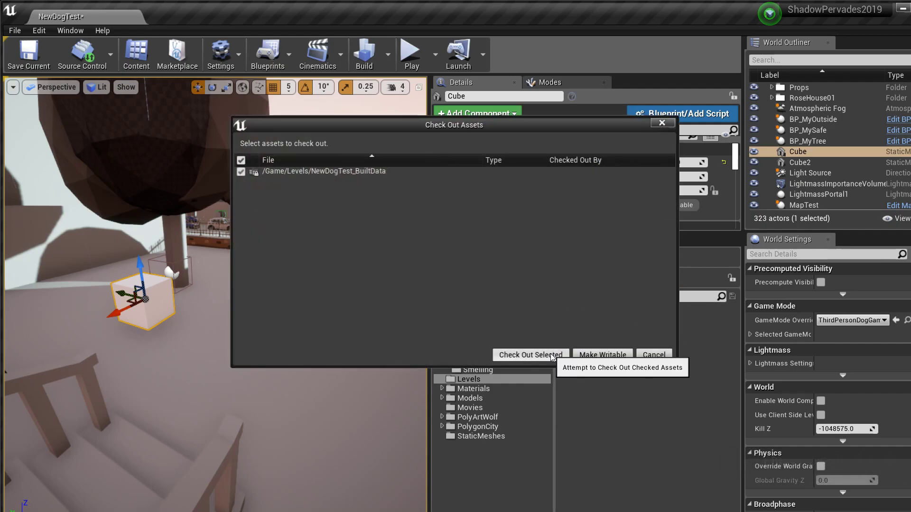
left_click(550, 354)
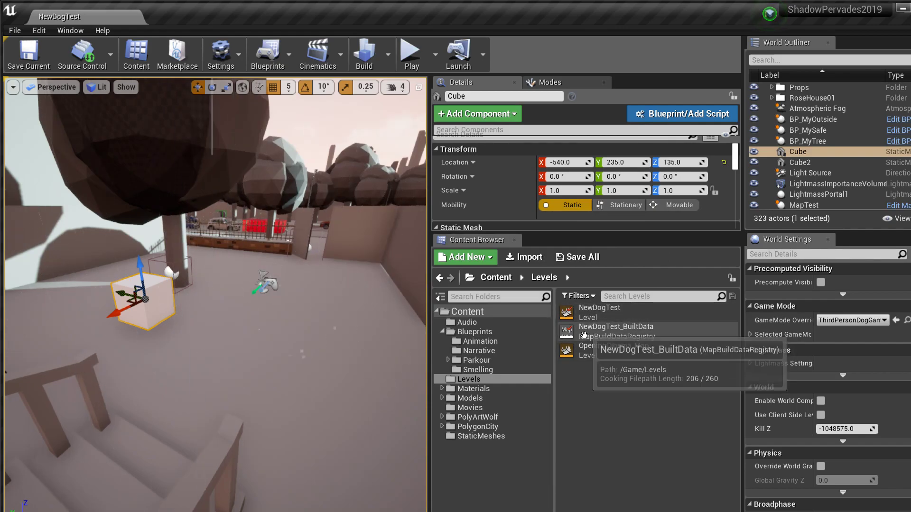
- Select the NewDogTest and NewDogTest_BuiltData assets, move the cube to Y -65, and save the level
left_click(608, 313)
left_click(613, 331, "shift")
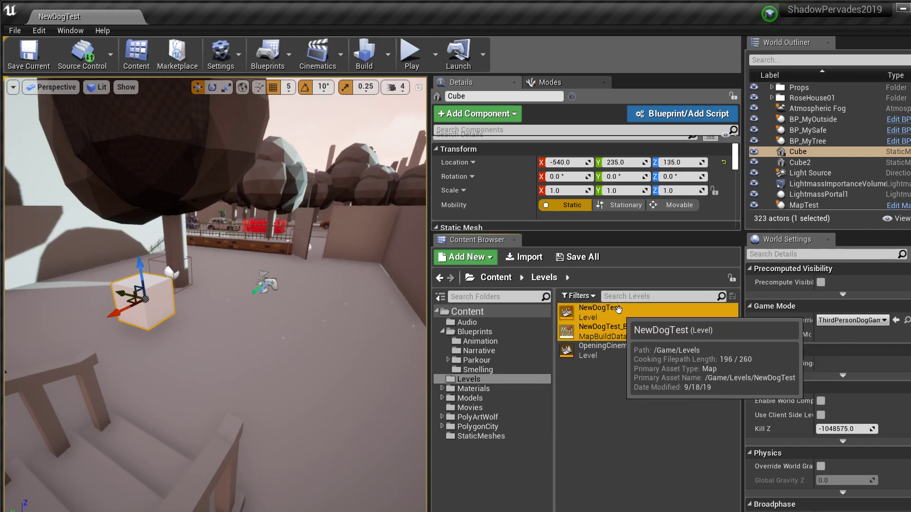
right_click(619, 311)
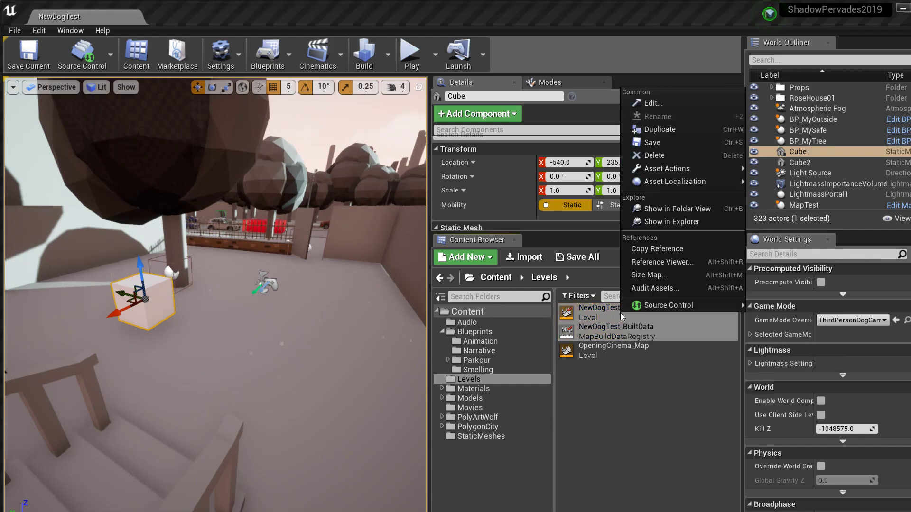
left_click(127, 297)
left_click_drag(127, 297, 221, 324)
key("ctrl+s")
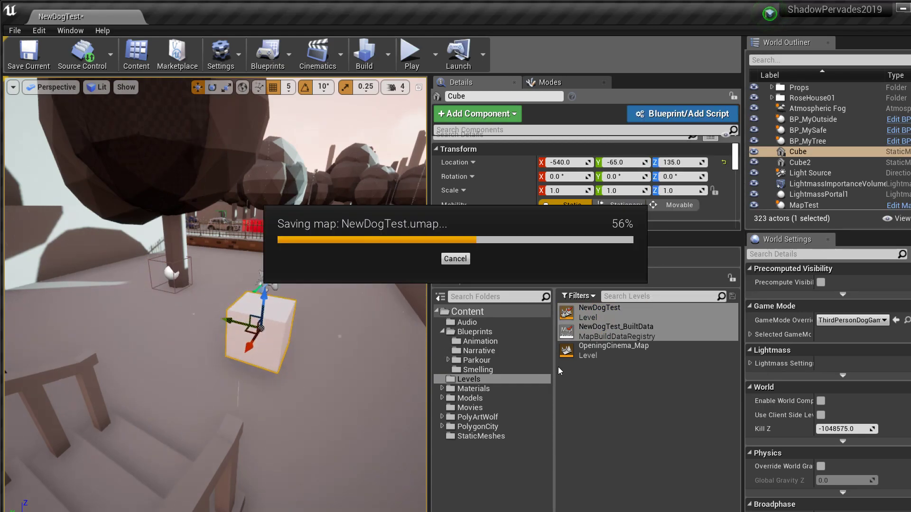
right_click(607, 317)
mouse_move(655, 309)
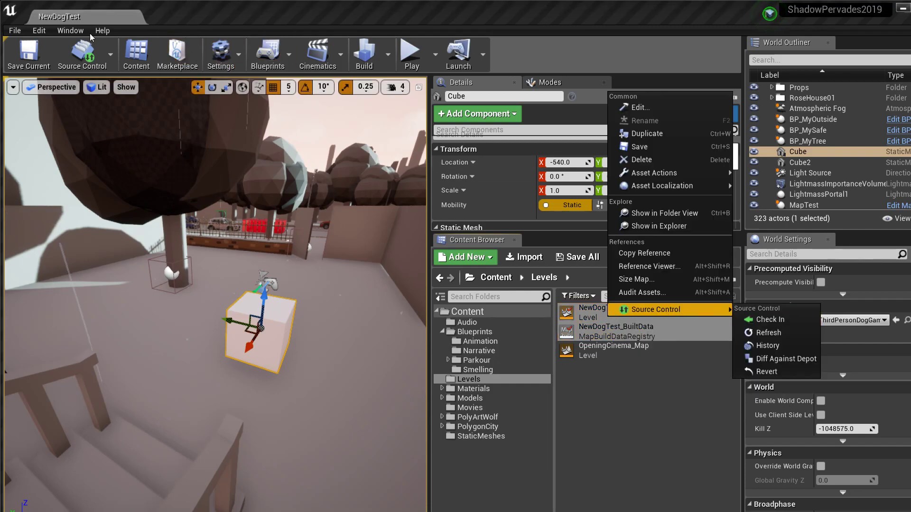
left_click(83, 52)
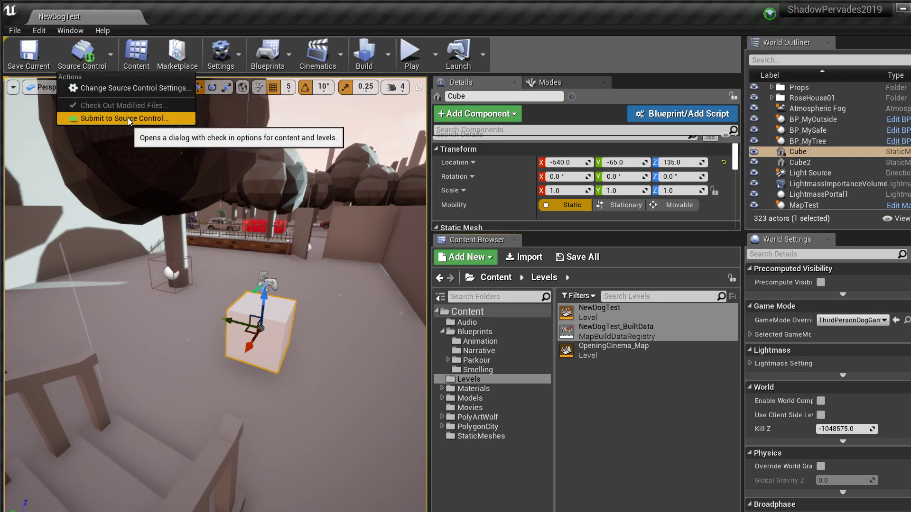
left_click(127, 118)
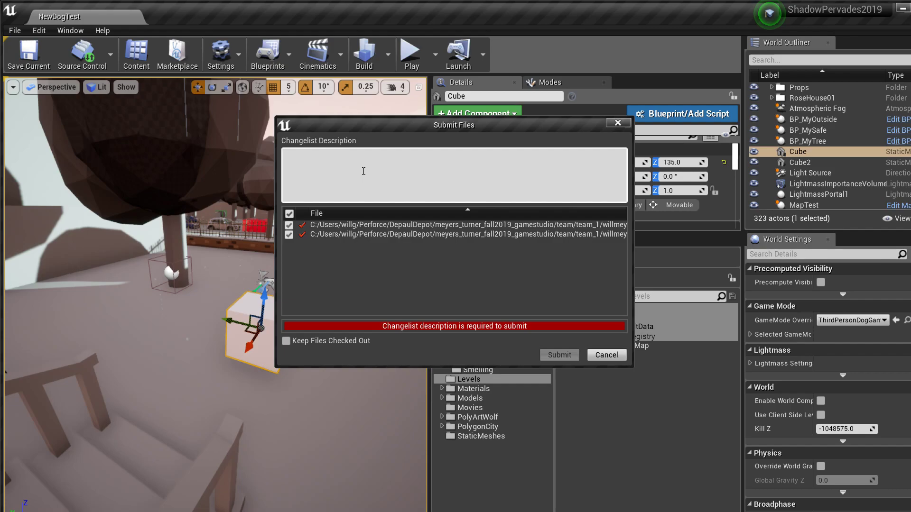
type("fklajdslkfajfkdlj")
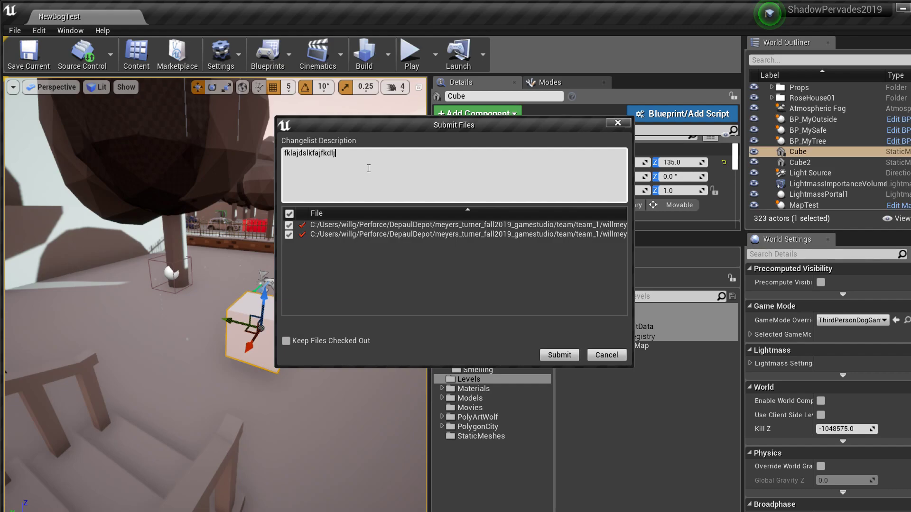
left_click(616, 124)
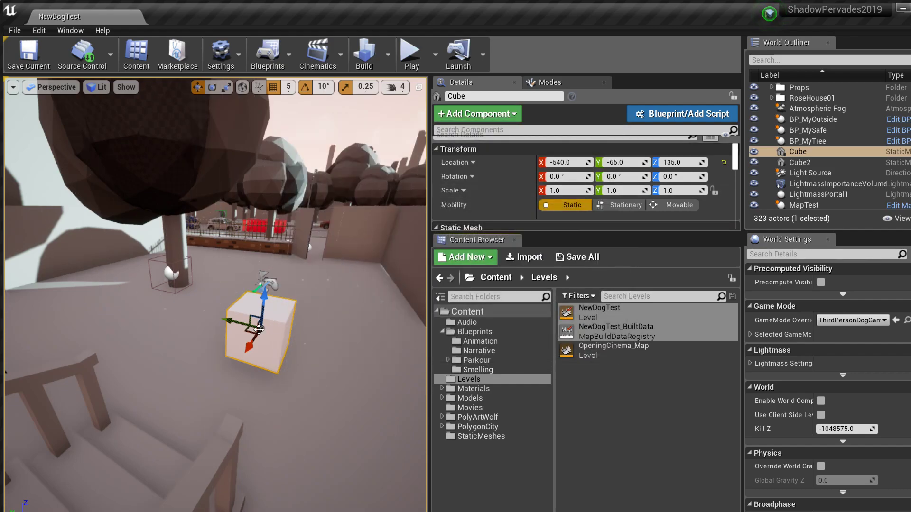
- Move the cube to Y 15 and revert NewDogTest and NewDogTest_BuiltData through source control, accepting the reload of the modified level
left_click_drag(289, 327, 249, 310)
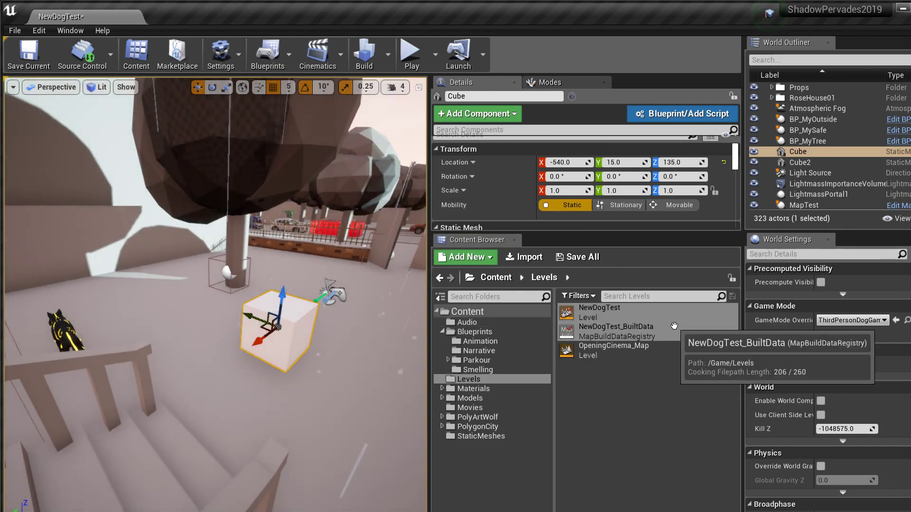
right_click(613, 313)
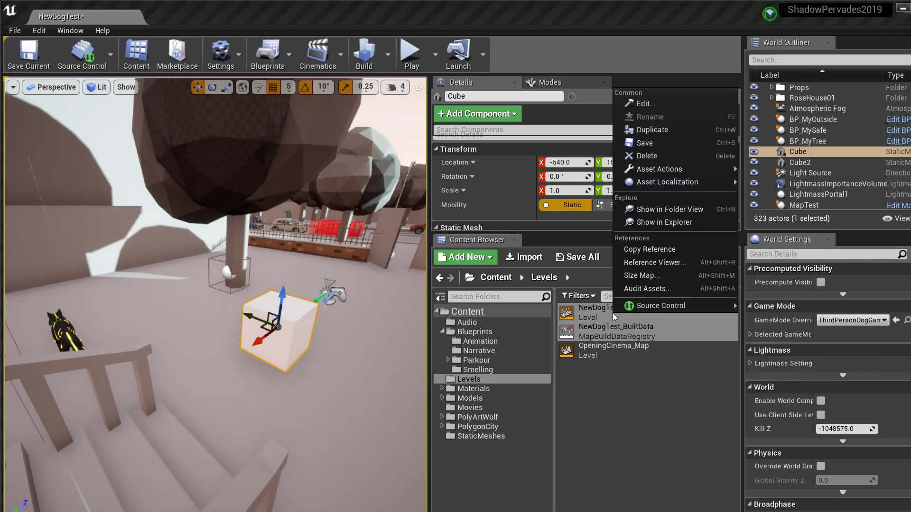
mouse_move(664, 306)
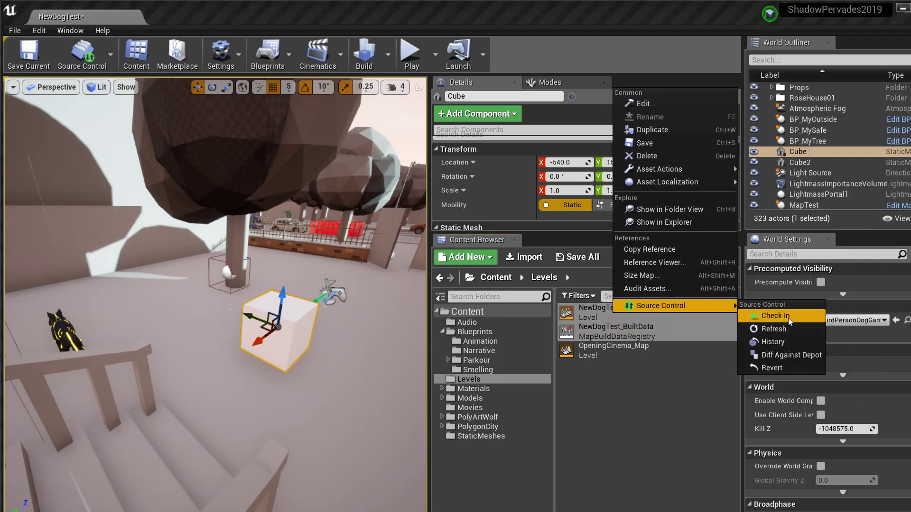
left_click(778, 368)
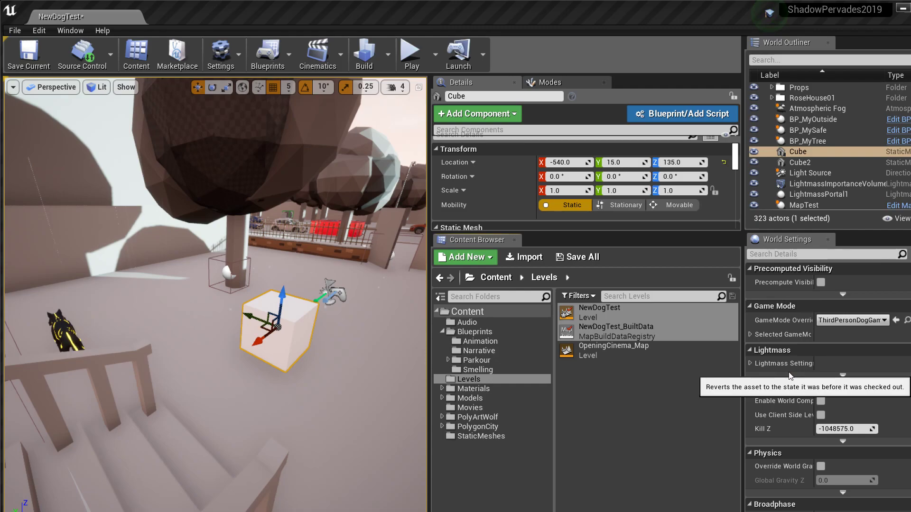
left_click(363, 237)
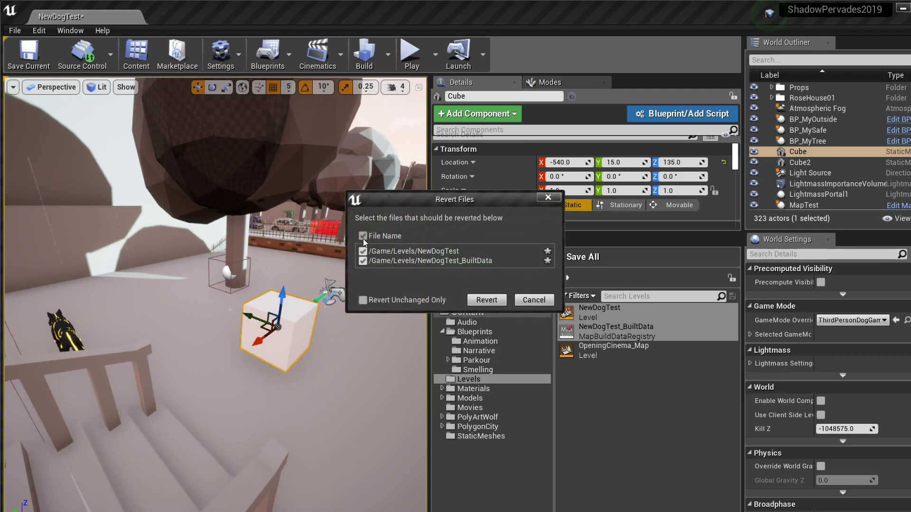
left_click(487, 301)
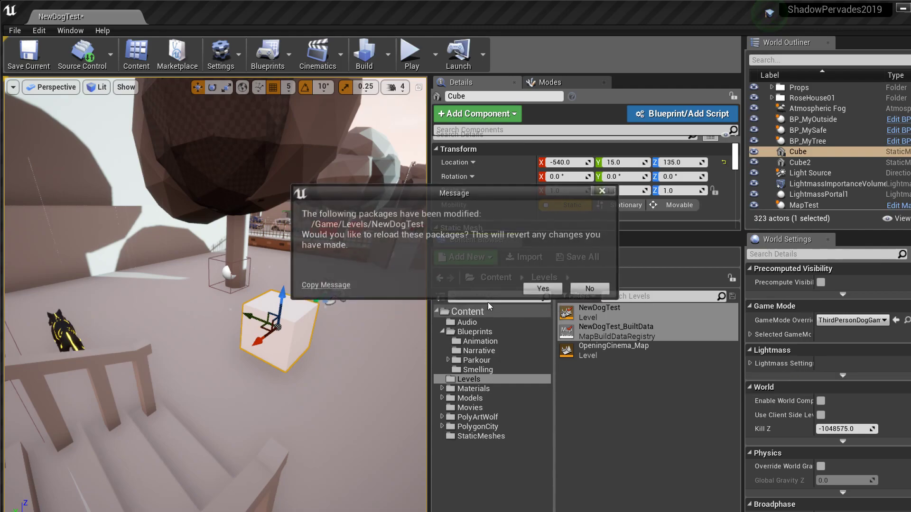
left_click(544, 289)
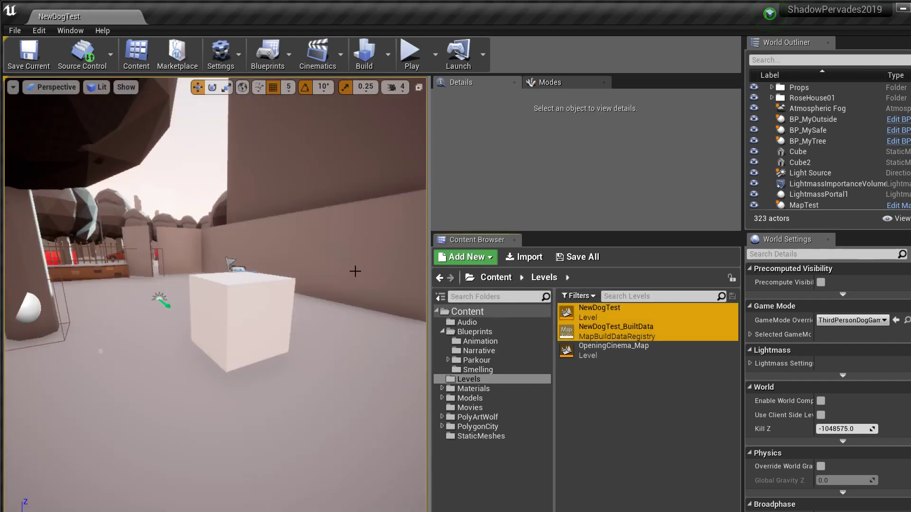
right_click(382, 271)
key("s")
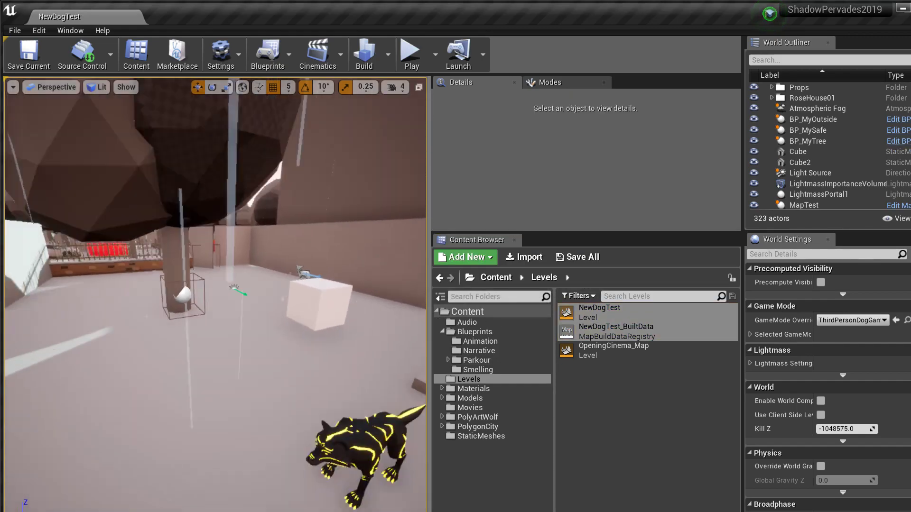
key("w")
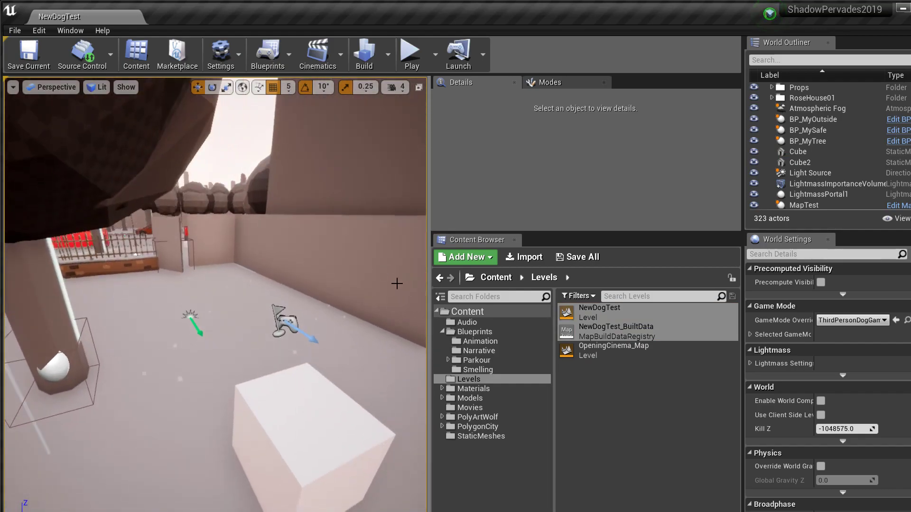
- Create a new material with the default name in the Materials folder
left_click(486, 399)
left_click(477, 389)
right_click(604, 402)
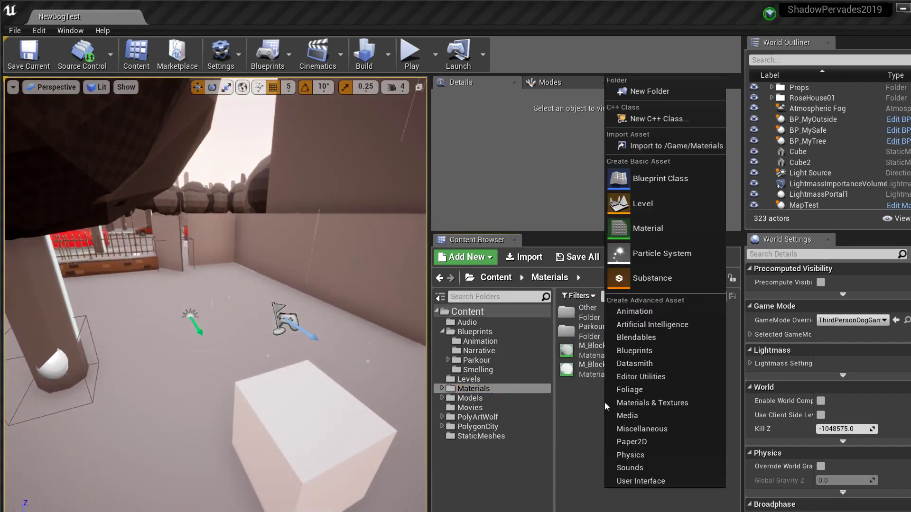
left_click(668, 234)
key("Return")
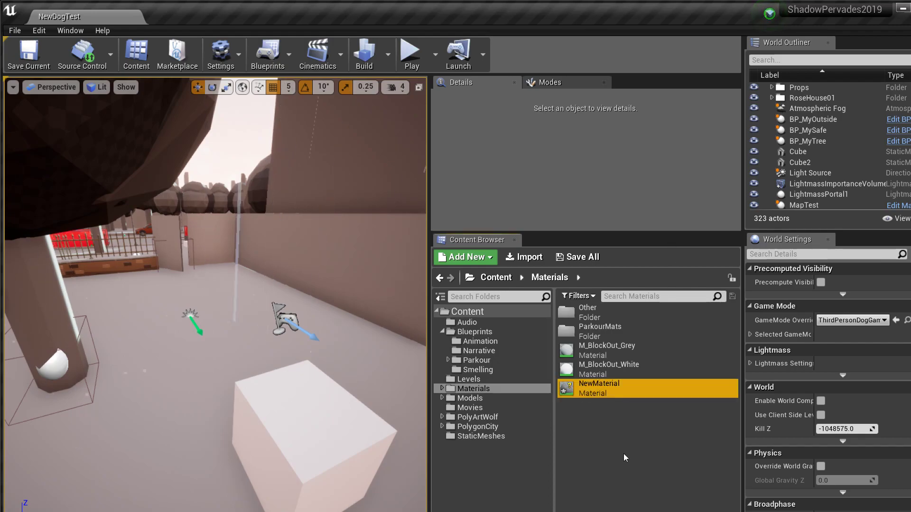
- Mark the new material for add in source control
right_click(605, 391)
mouse_move(655, 383)
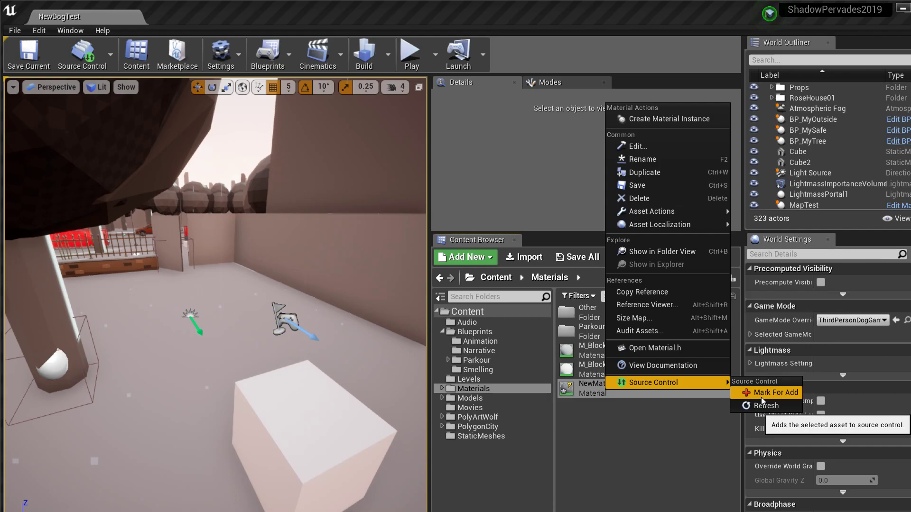
left_click(760, 398)
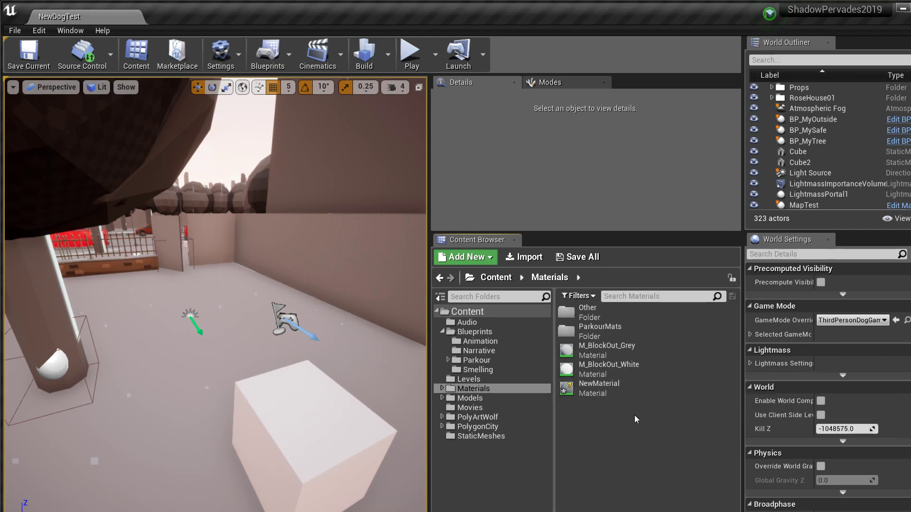
- Delete the NewMaterial asset from the Materials folder and confirm the deletion
right_click(585, 388)
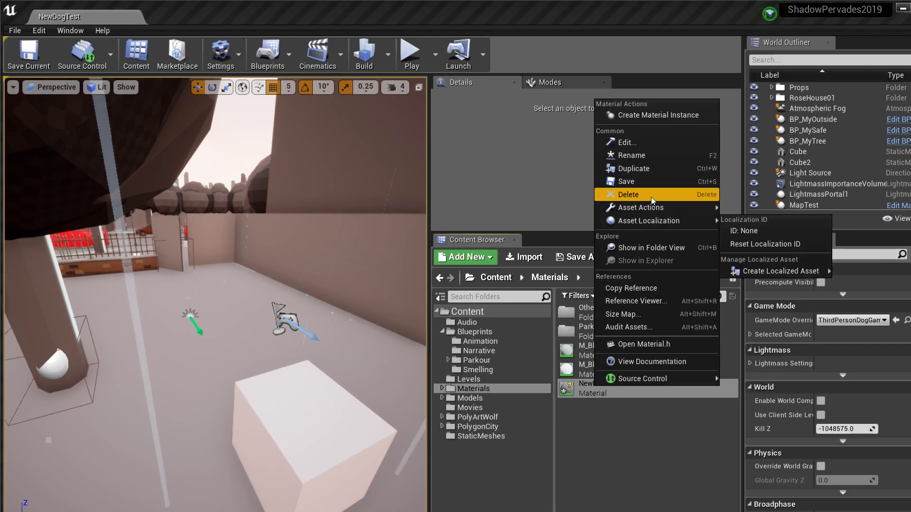
left_click(631, 197)
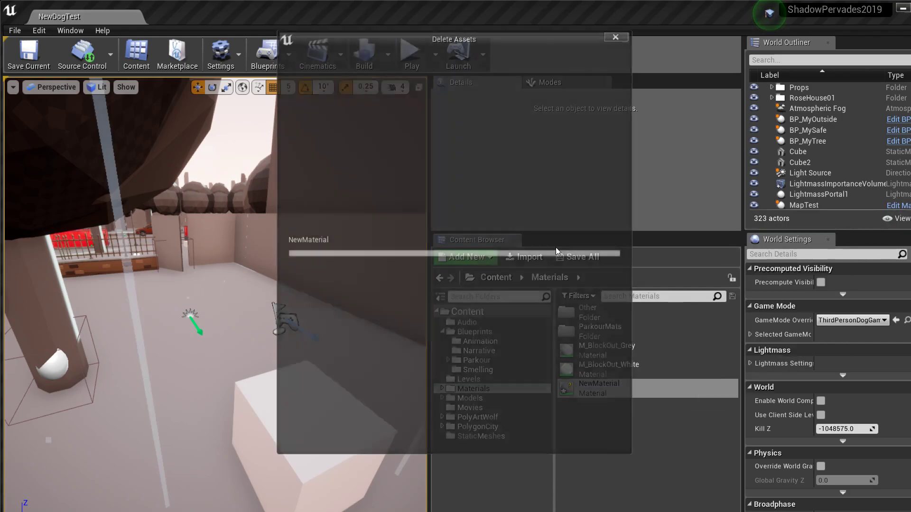
left_click(404, 433)
left_click_drag(327, 356, 295, 349)
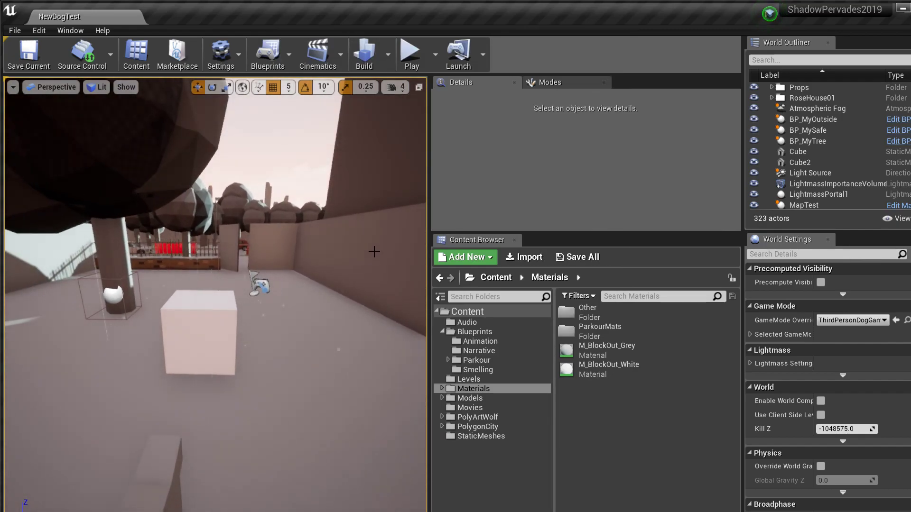
- Look over the editor's source control actions and switch to P4V to view the ShadowPervades2019 folder's history
left_click(107, 61)
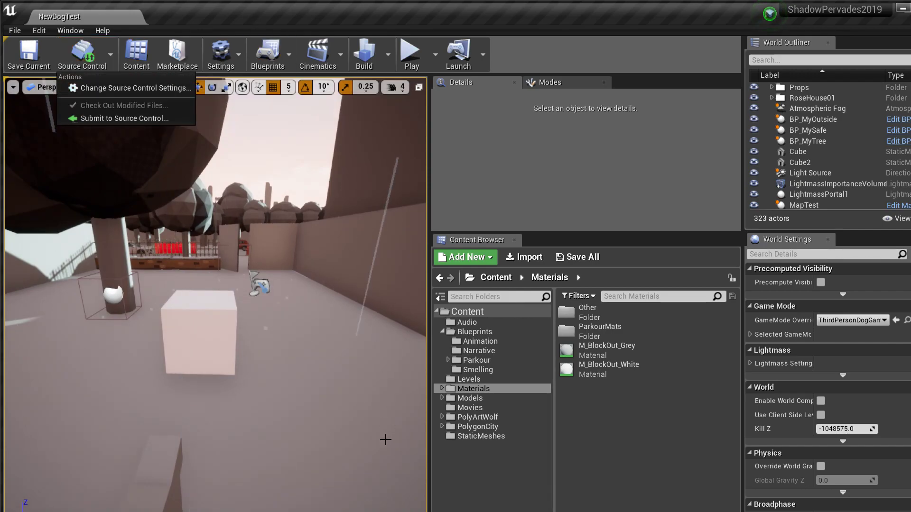
key("super")
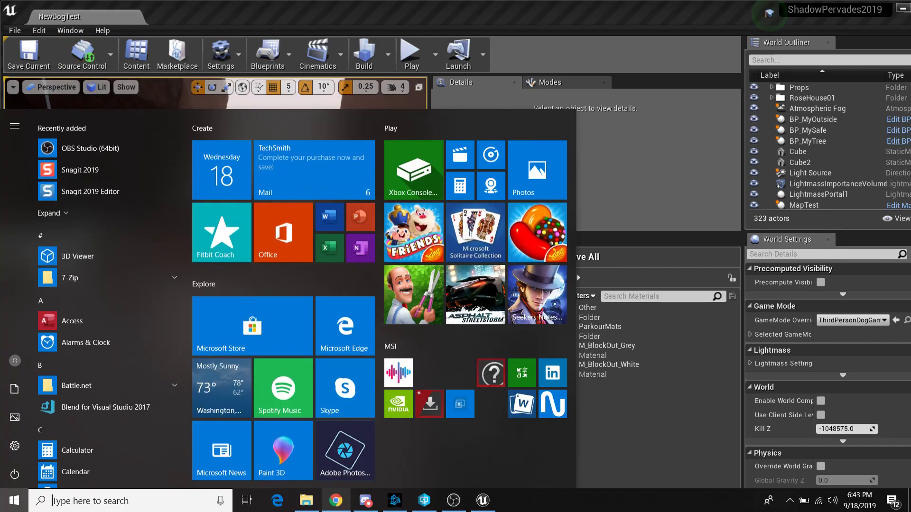
left_click(424, 503)
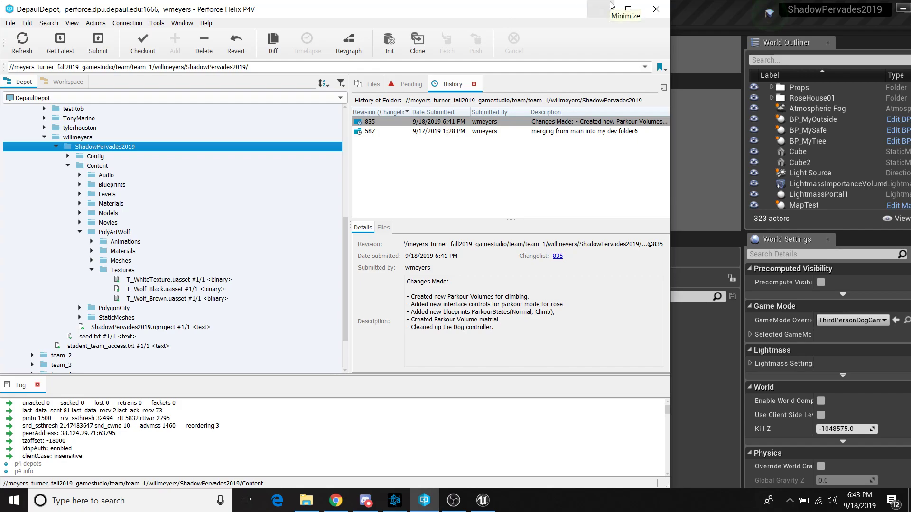
left_click(454, 501)
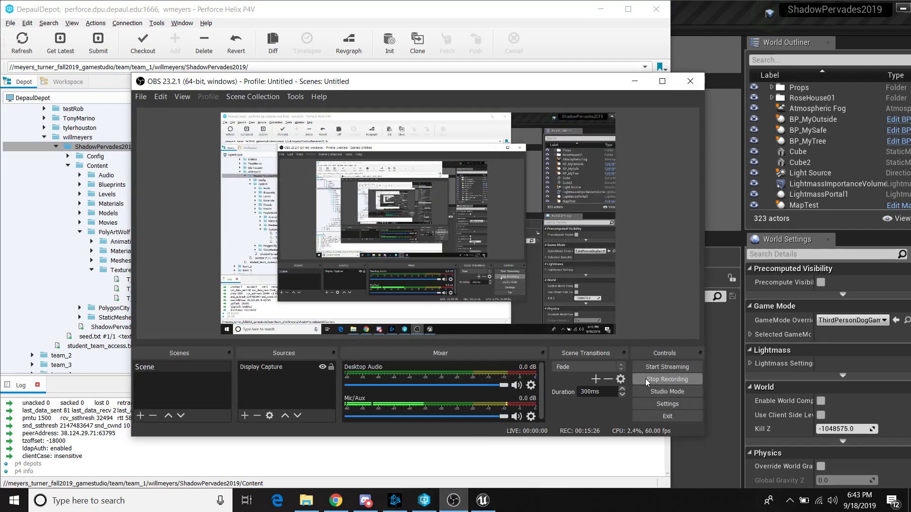